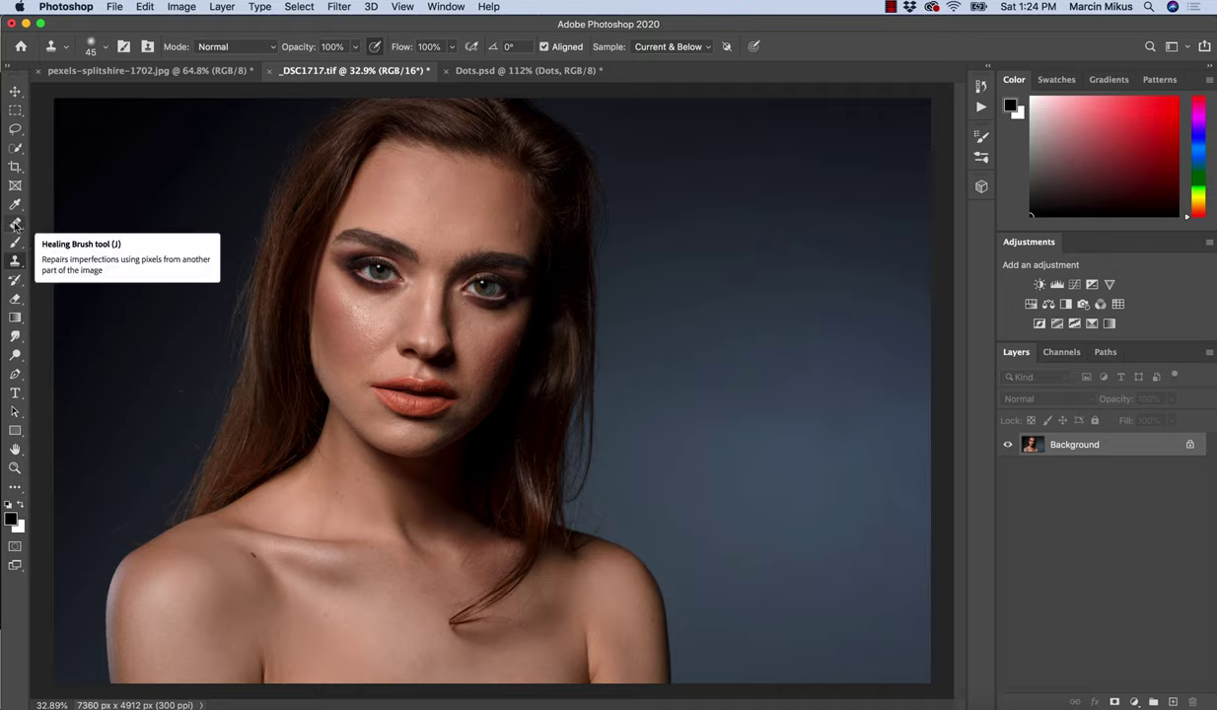
In Dots.psd, create a new empty layer and rename it 'clean'
click(494, 70)
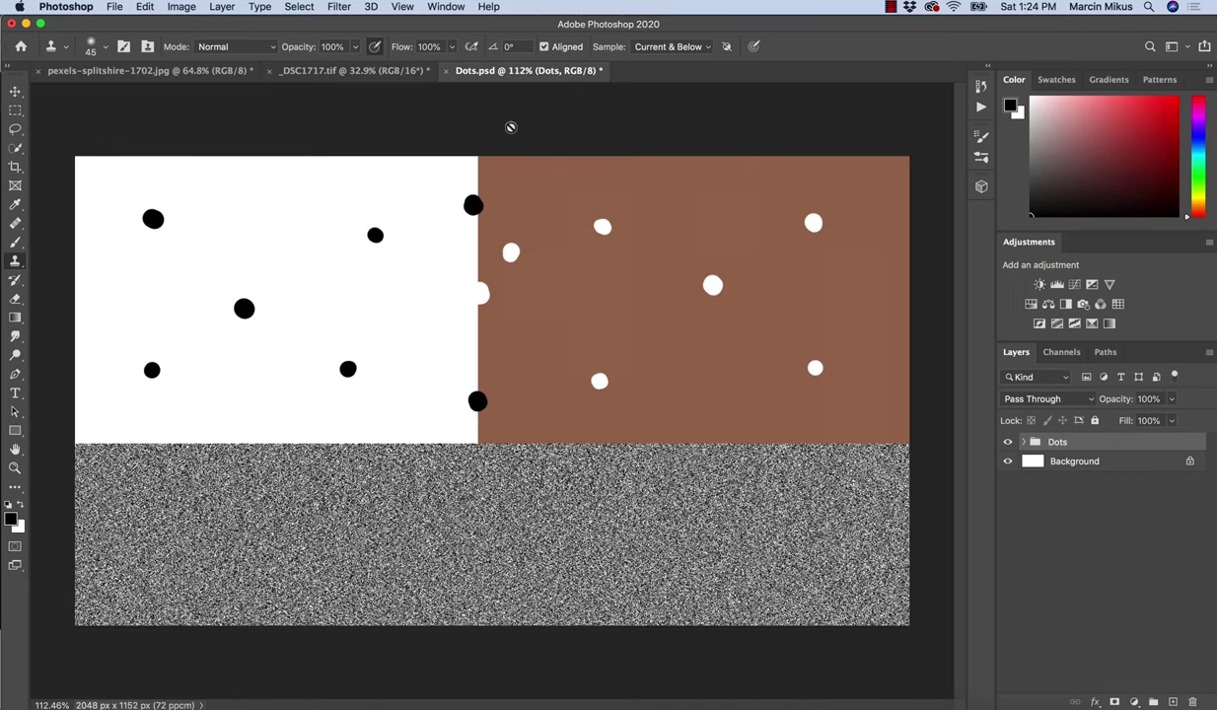
click(1174, 701)
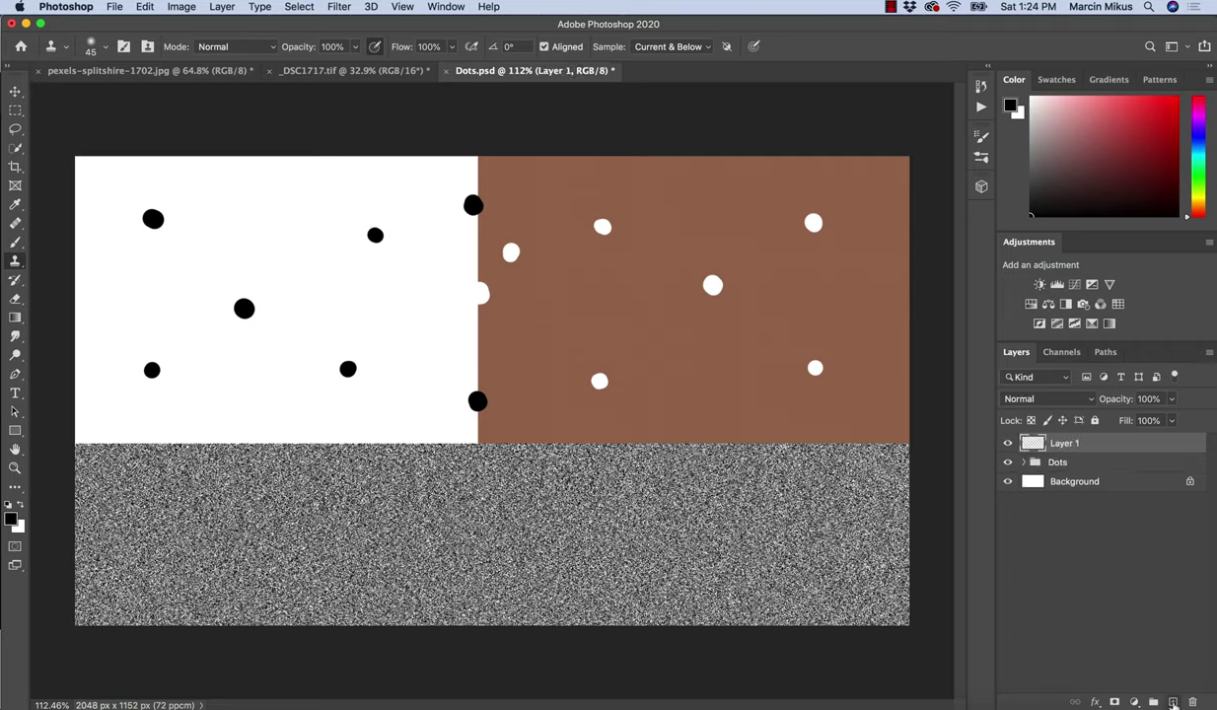
double_click(1065, 445)
text(clean)
key(Return)
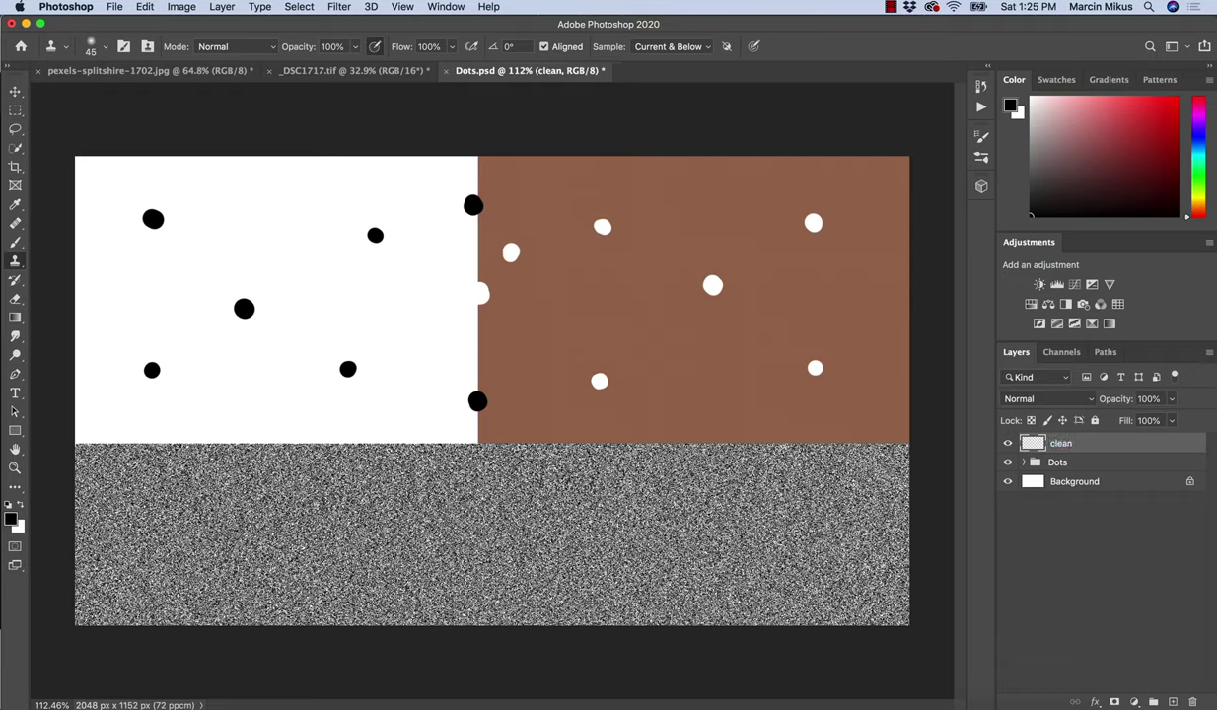
Select the Clone Stamp Tool with Sample set to Current & Below
click(17, 261)
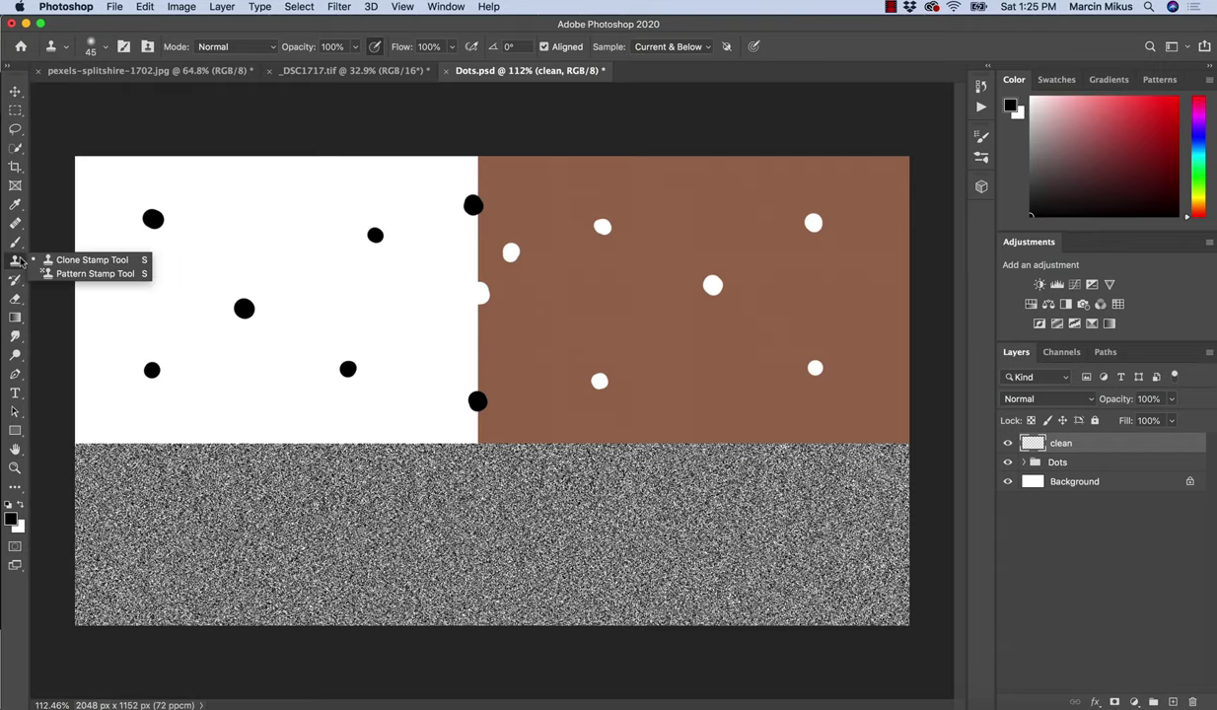
click(39, 260)
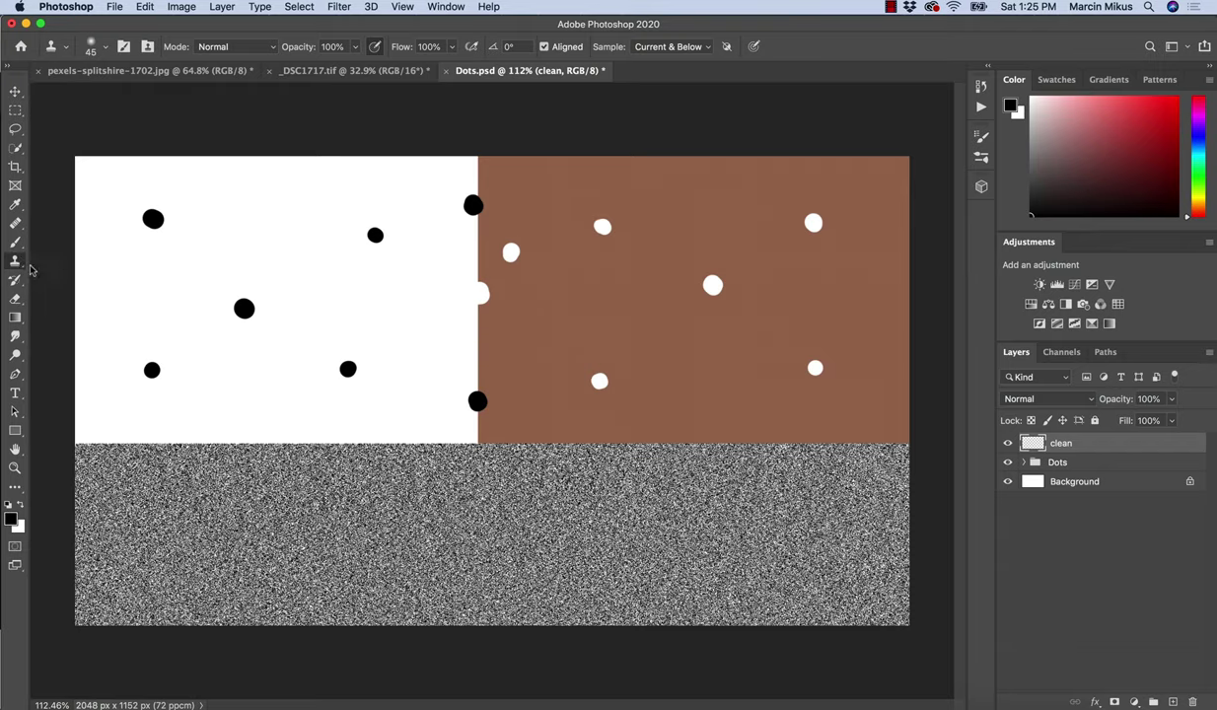
click(650, 51)
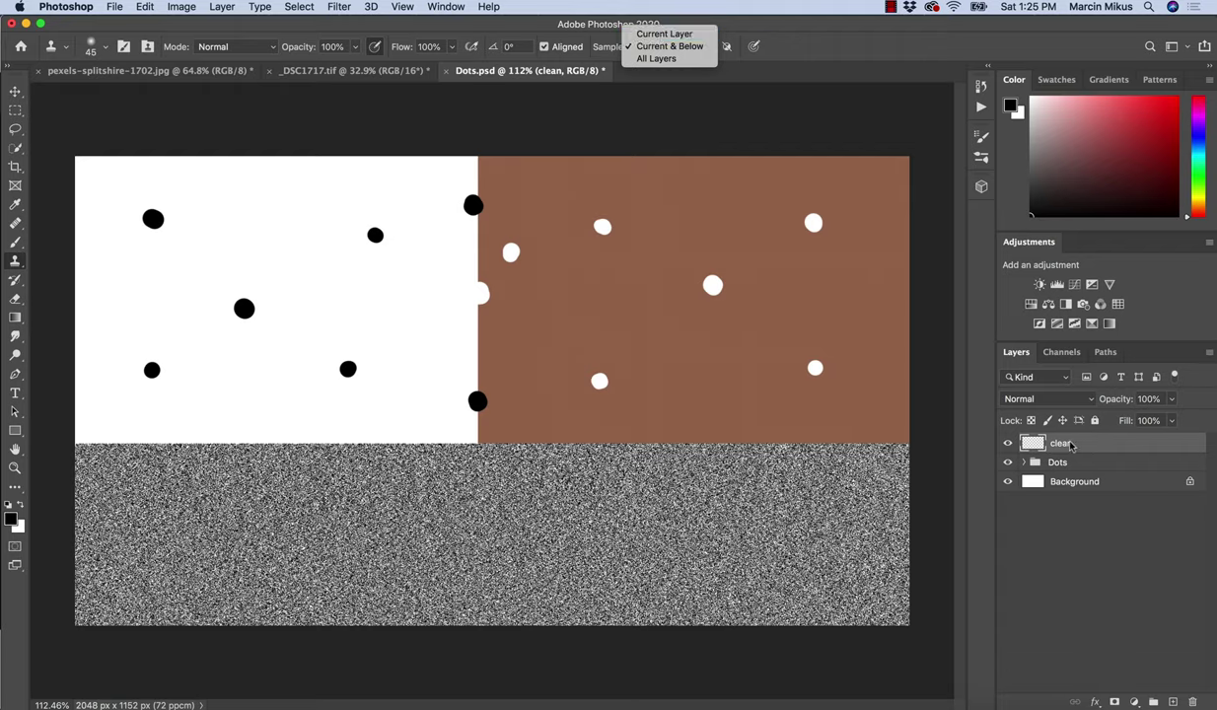
click(651, 46)
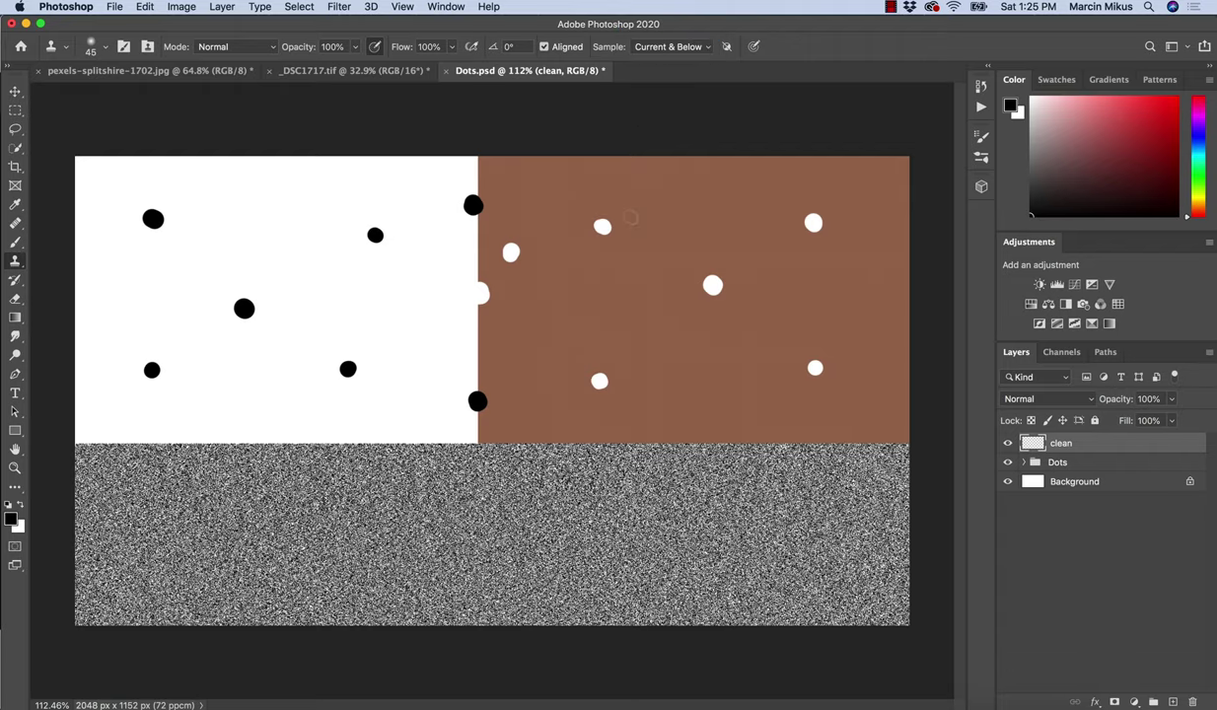
Set the clone brush to 0% hardness and enlarge it to 100 px
click(98, 47)
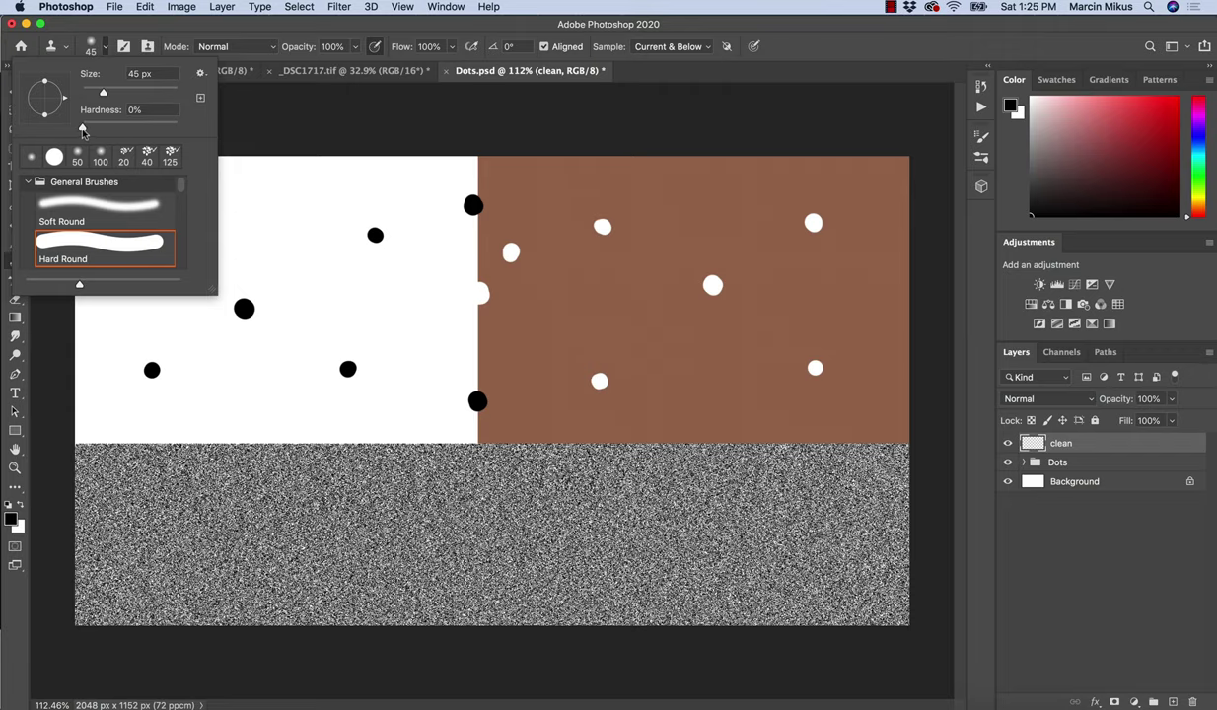
mouse_move(83, 131)
mouse_down()
mouse_move(184, 126)
mouse_move(71, 123)
mouse_up()
click(106, 47)
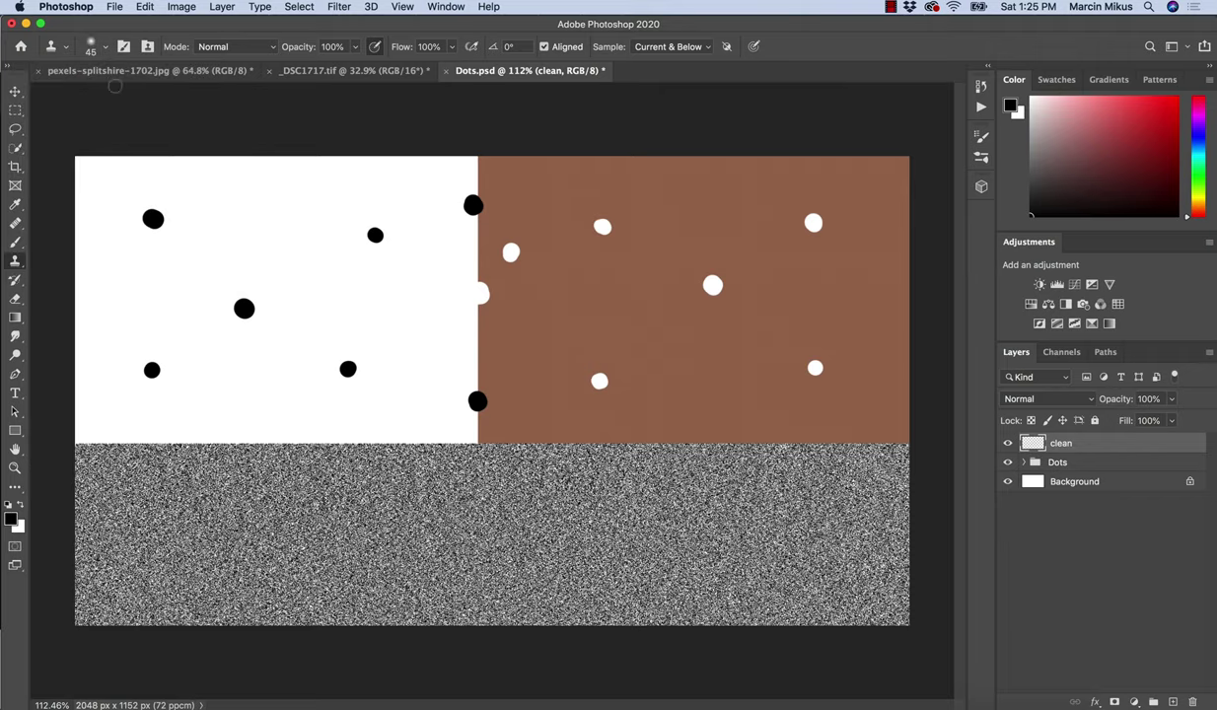
key(bracketright)
key(bracketright)
key(bracketright)
key(bracketright)
key(bracketright)
key(bracketright)
Sample the white area and clone a soft white streak across the noise band
alt+click(255, 226)
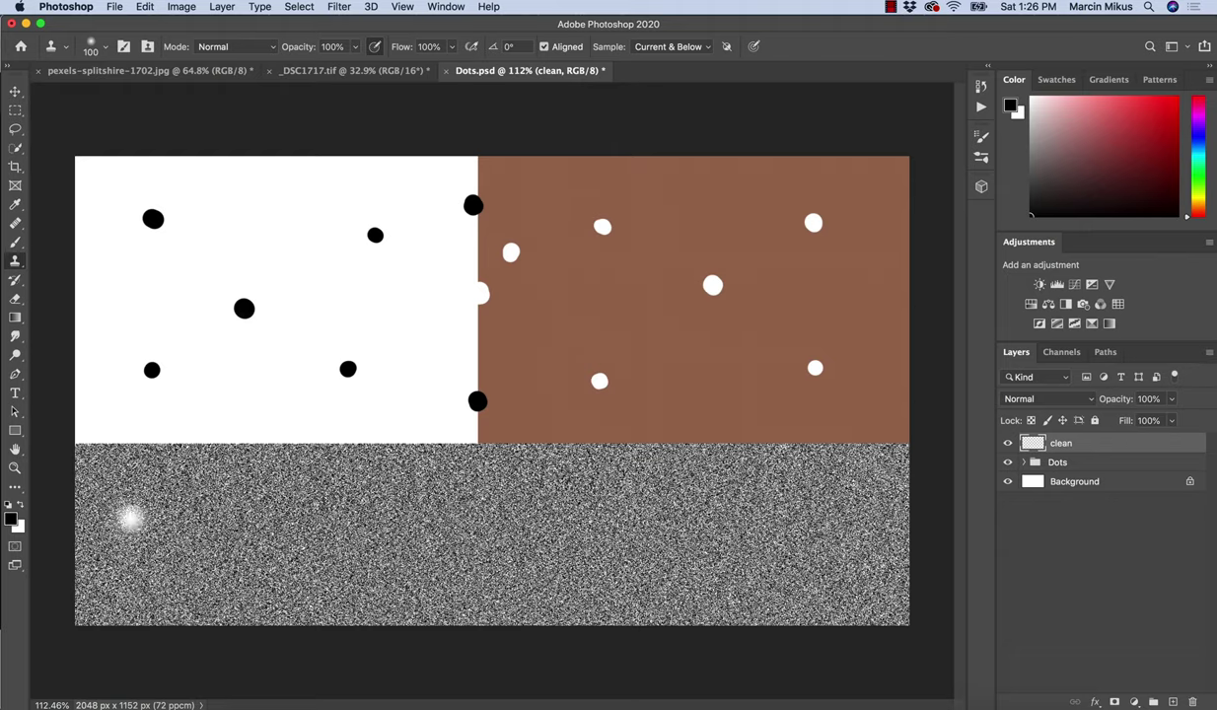
click(98, 51)
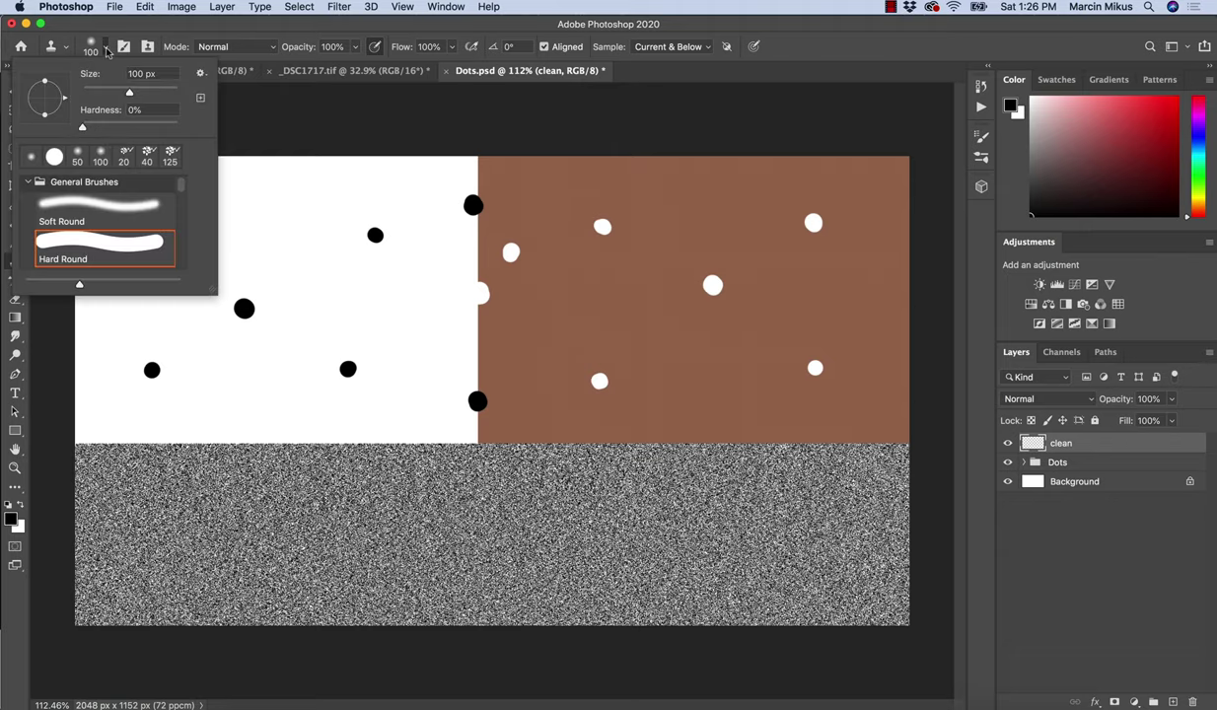
click(106, 51)
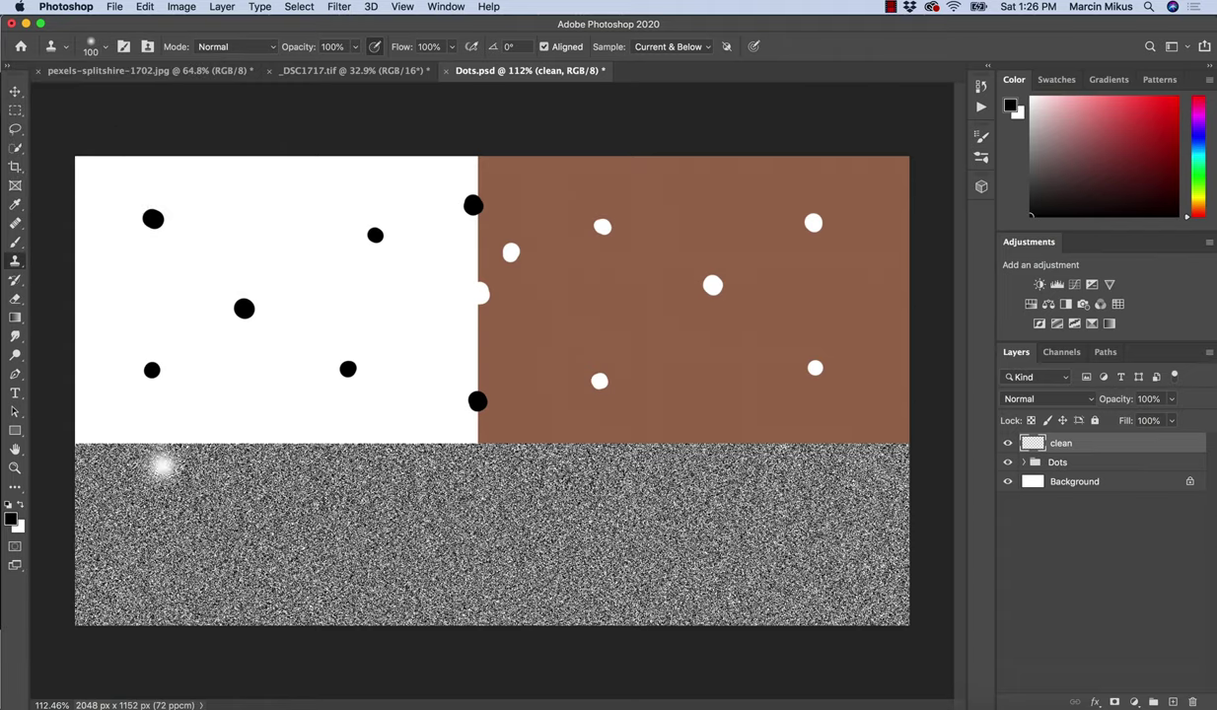
mouse_move(150, 513)
mouse_down()
mouse_move(230, 514)
mouse_move(157, 513)
mouse_up()
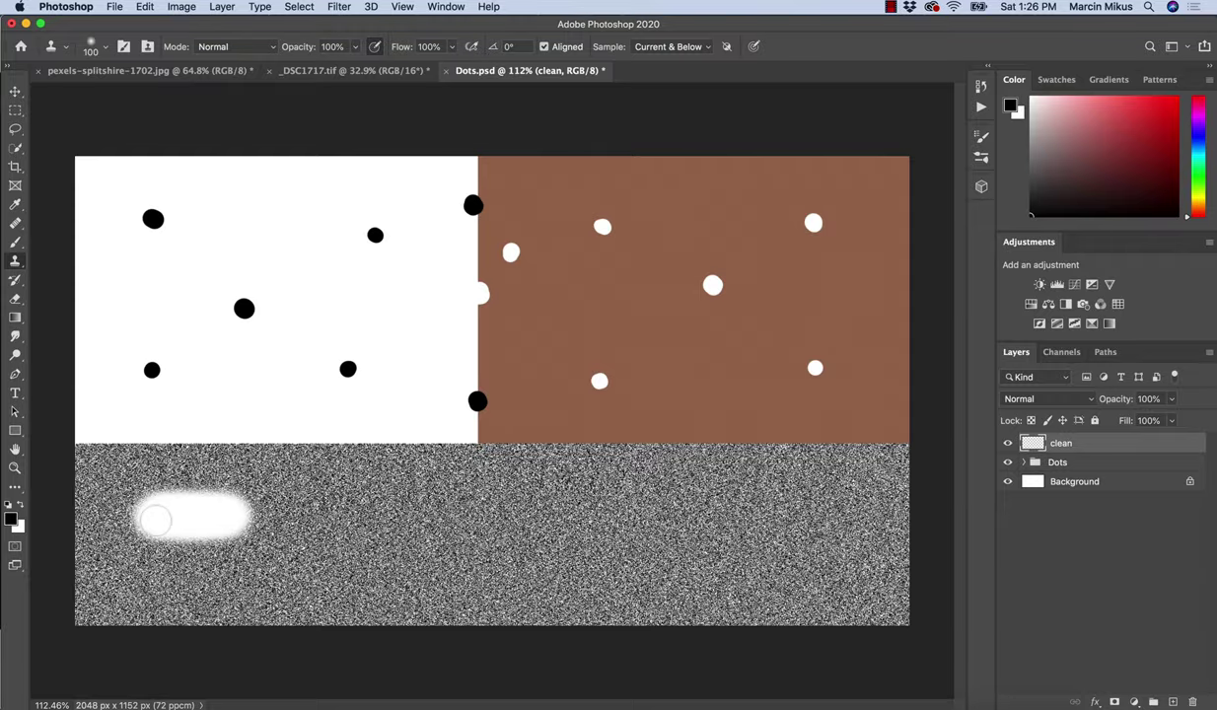
Zoom in to inspect the streak's soft edge, undo a stray dab, then zoom back out
key(z)
drag(182, 522, 292, 529)
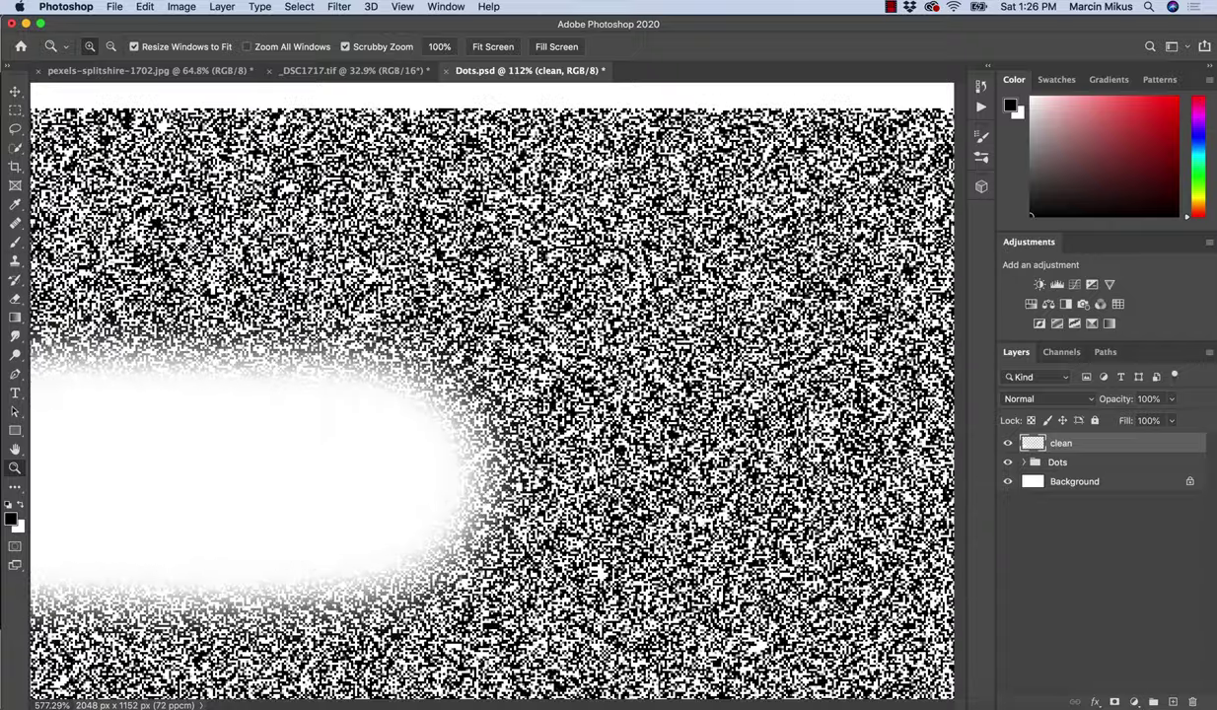
key(s)
drag(730, 356, 680, 343)
key(super+z)
key(z)
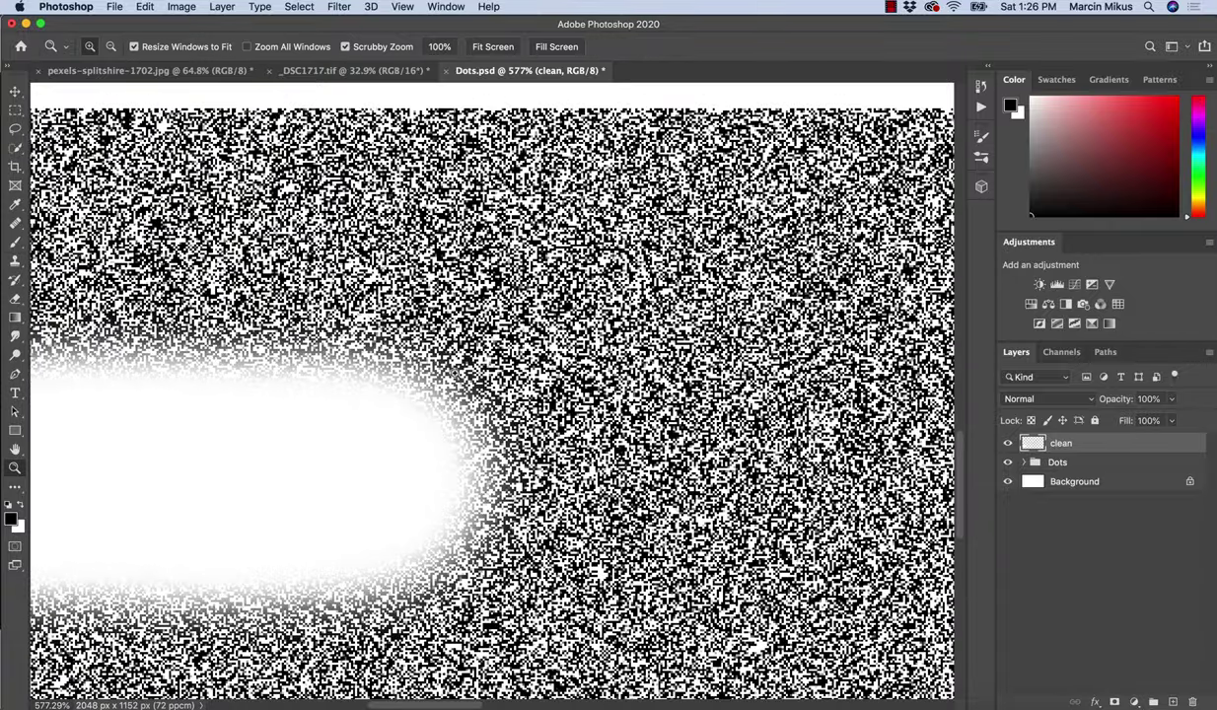
mouse_move(388, 408)
mouse_down()
mouse_move(340, 427)
mouse_move(232, 425)
mouse_up()
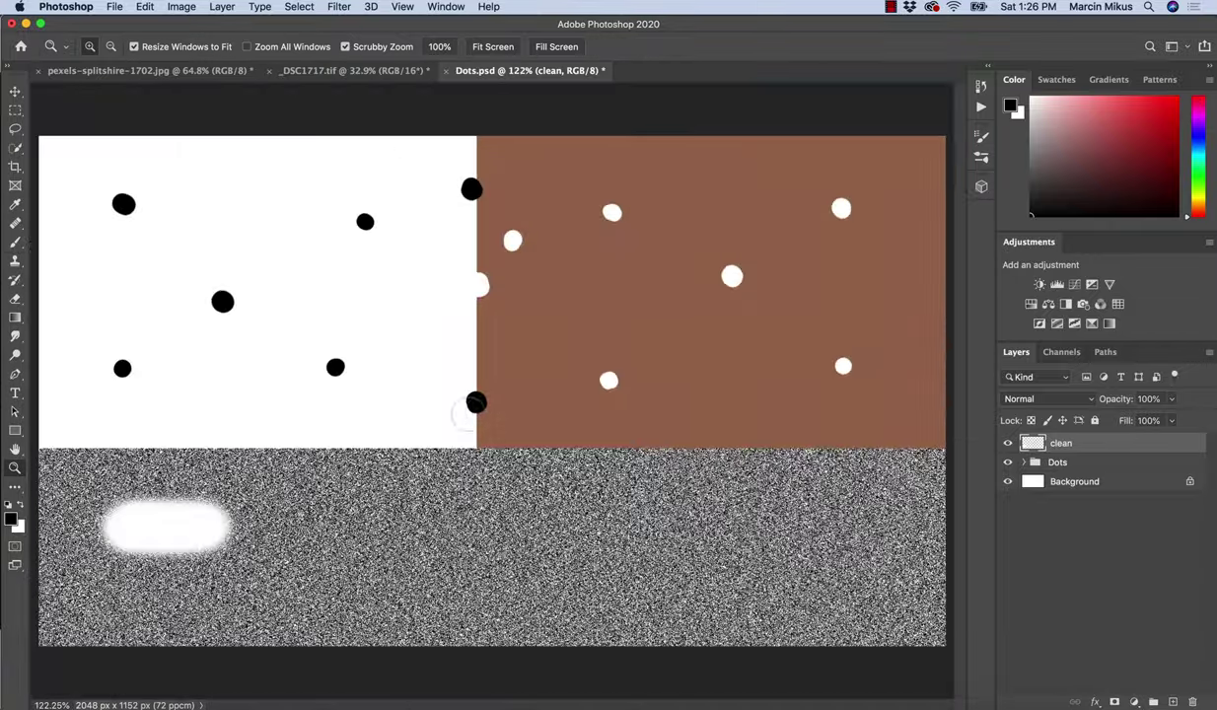
Clone hard-edged white strokes with a black dot into the noise band, plus a white disc at its top
key(s)
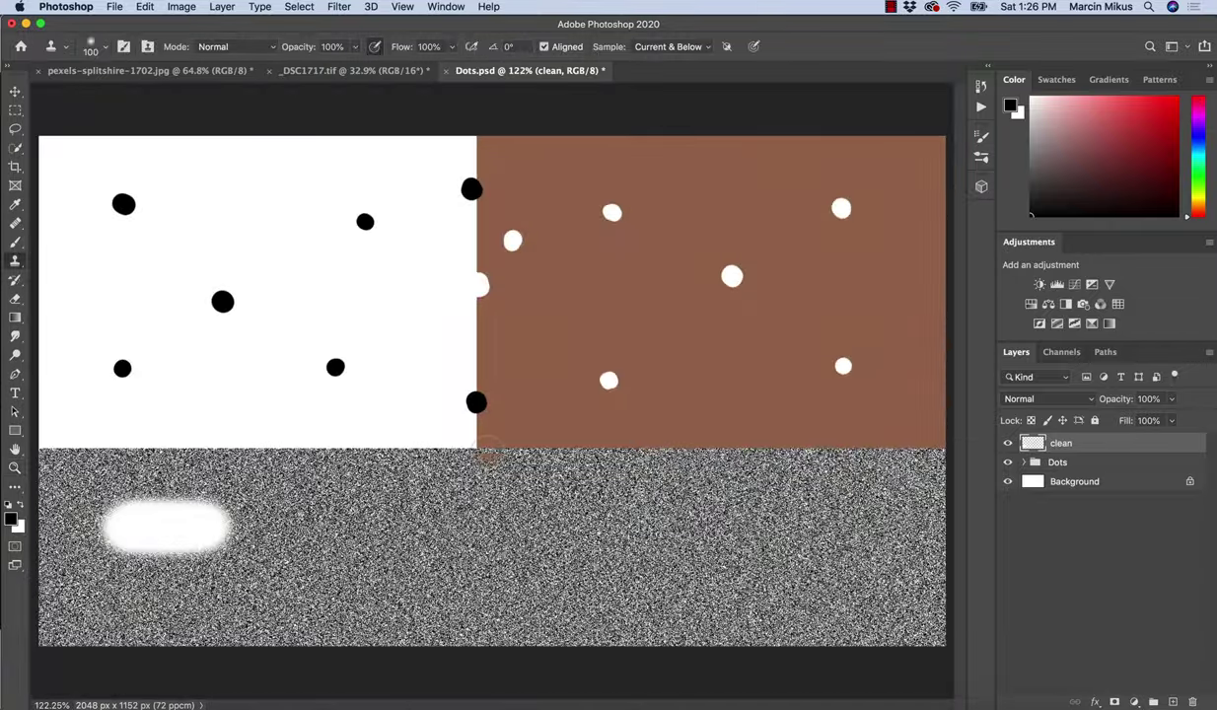
click(104, 47)
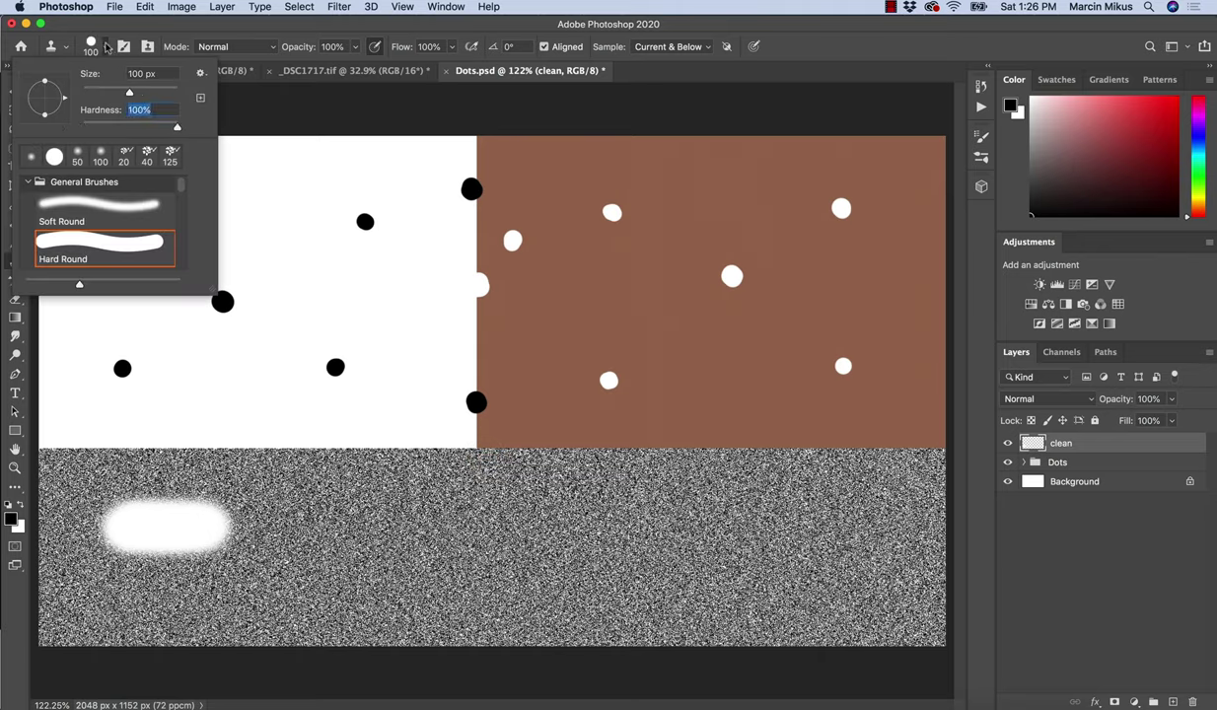
click(105, 46)
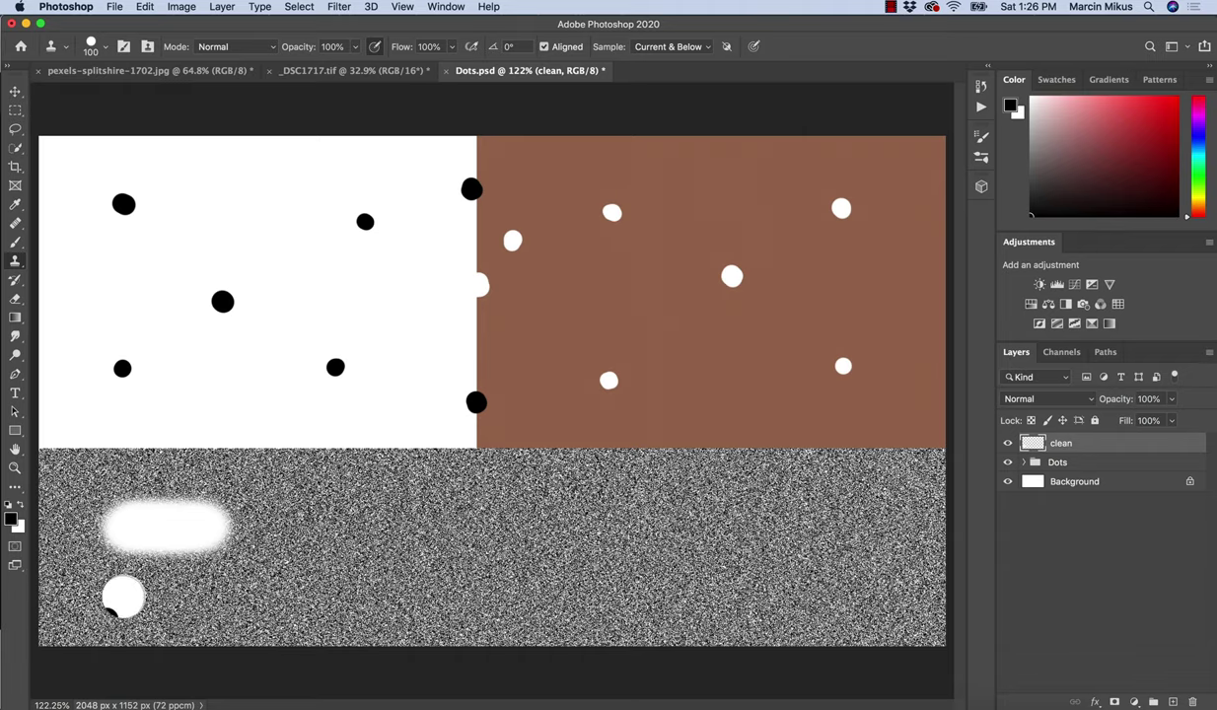
mouse_move(120, 600)
mouse_down()
mouse_move(124, 590)
mouse_move(111, 613)
mouse_move(162, 615)
mouse_up()
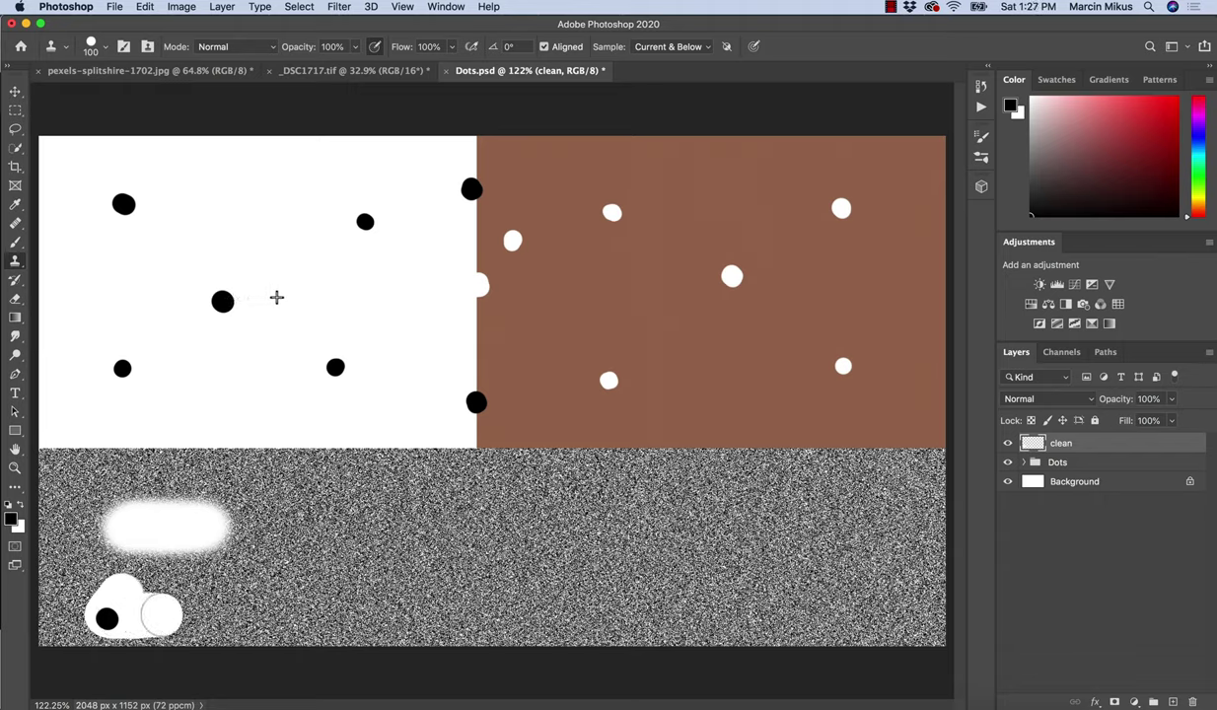
drag(162, 613, 251, 536)
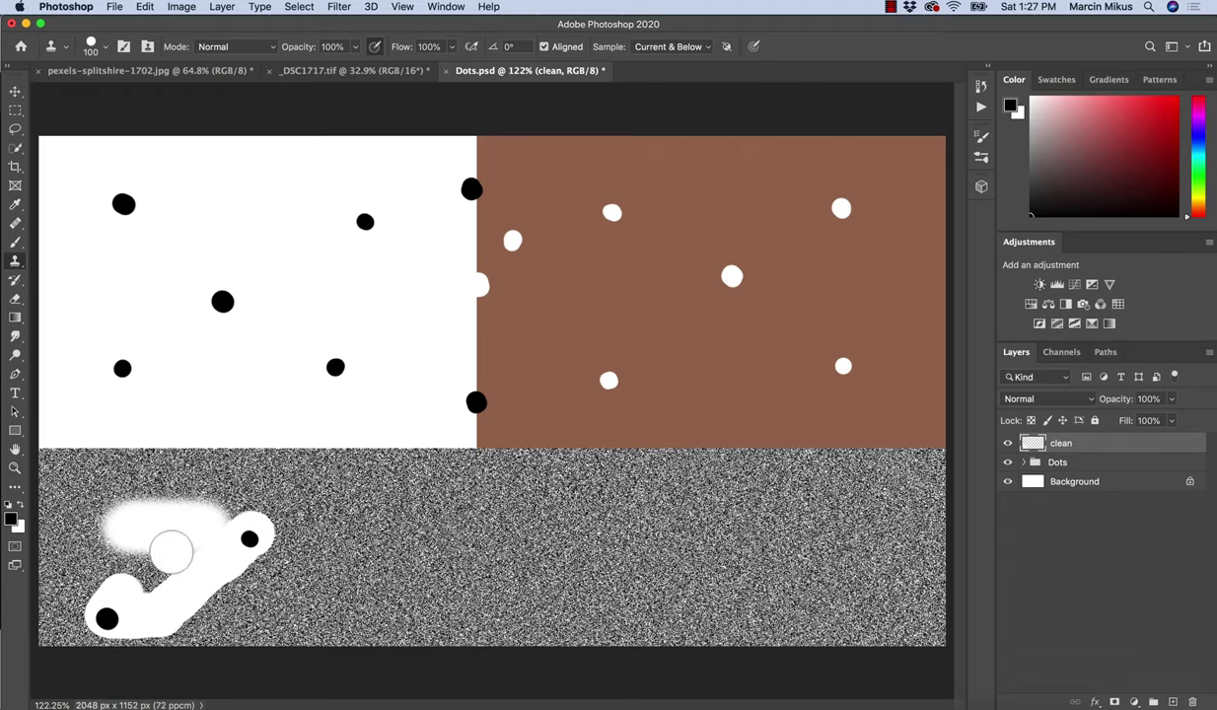
click(175, 456)
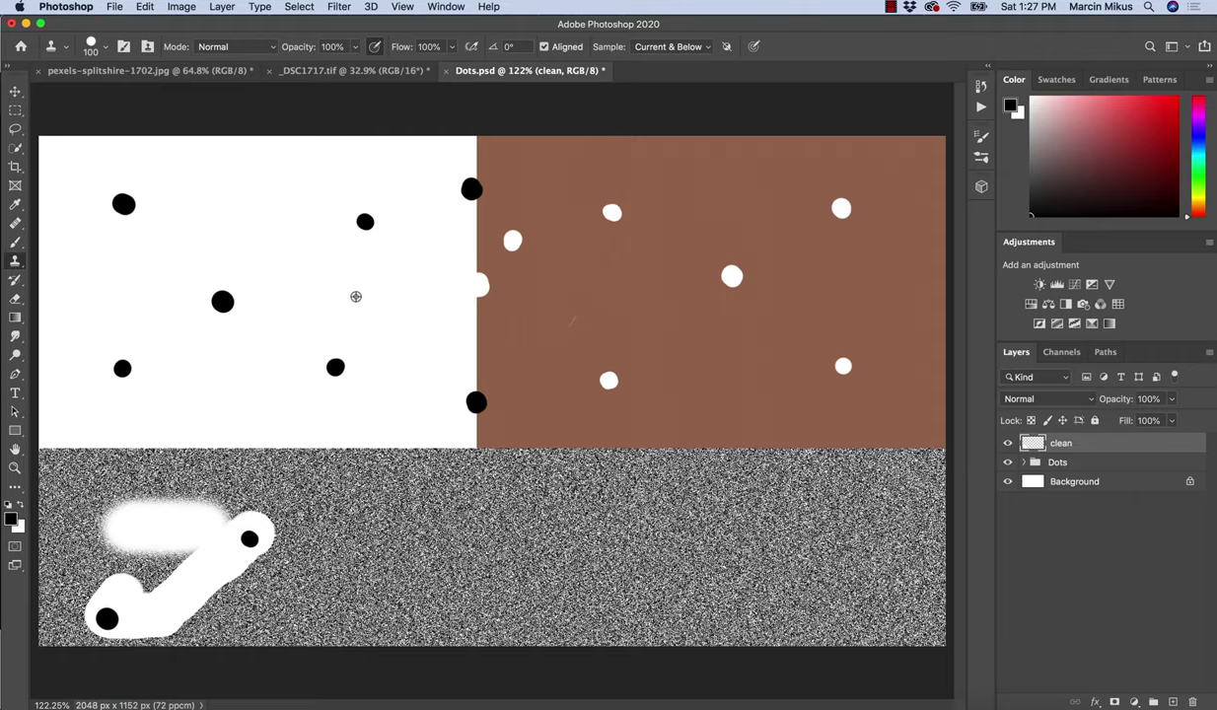
Clone a white vertical pill onto the brown area and zoom in on it
mouse_move(572, 266)
mouse_down()
mouse_move(577, 314)
mouse_move(577, 284)
mouse_move(576, 299)
mouse_up()
key(super+space)
click(550, 298)
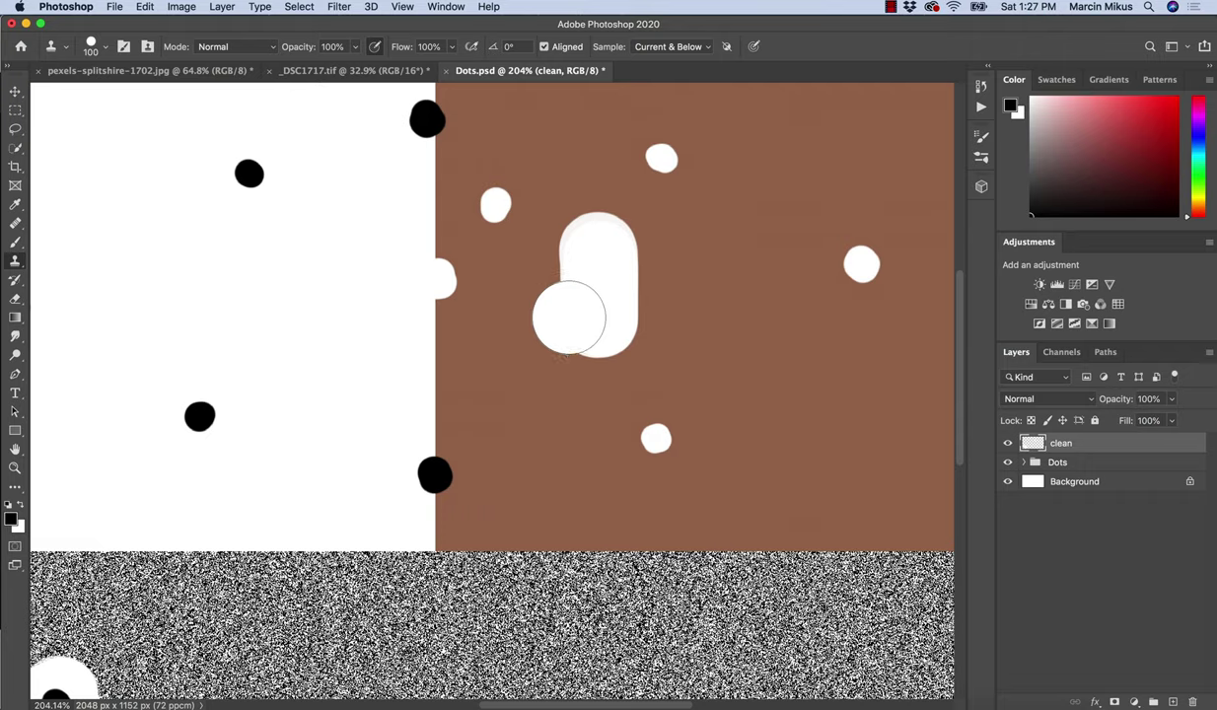
Use a 70 px Healing Brush sampled from white to heal several white dabs onto the brown area
click(16, 224)
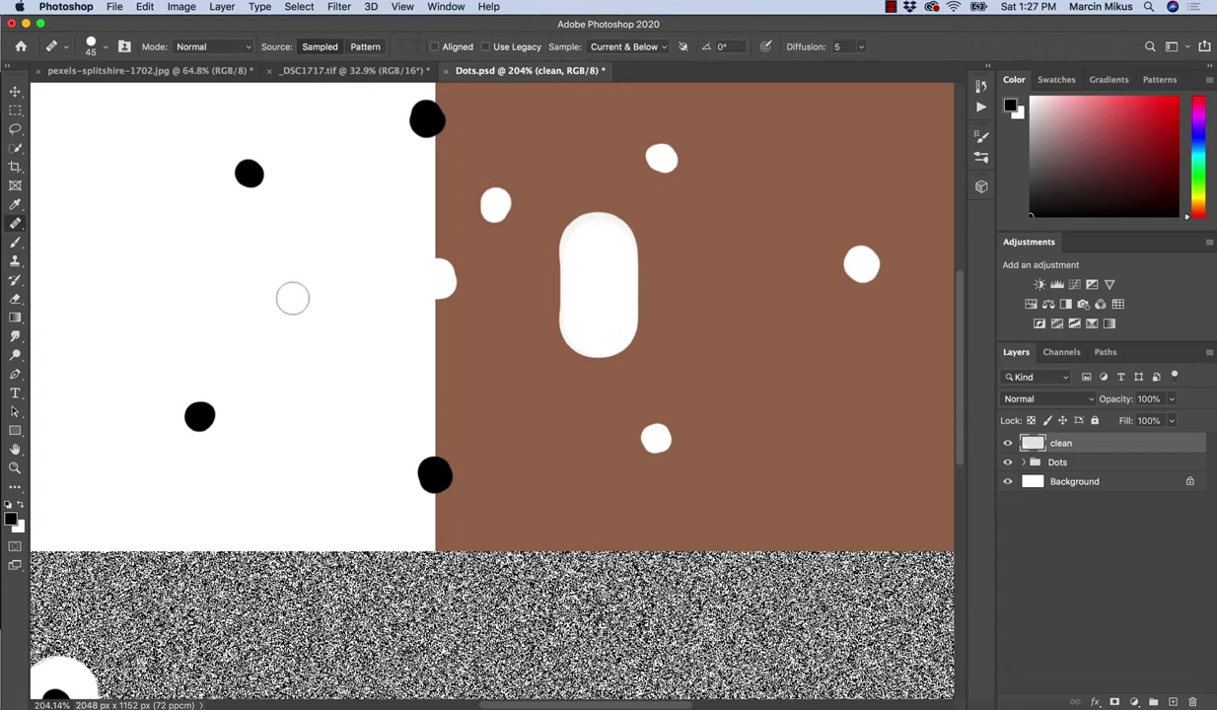
key(bracketright)
key(bracketright)
key(bracketright)
alt+click(309, 266)
click(742, 262)
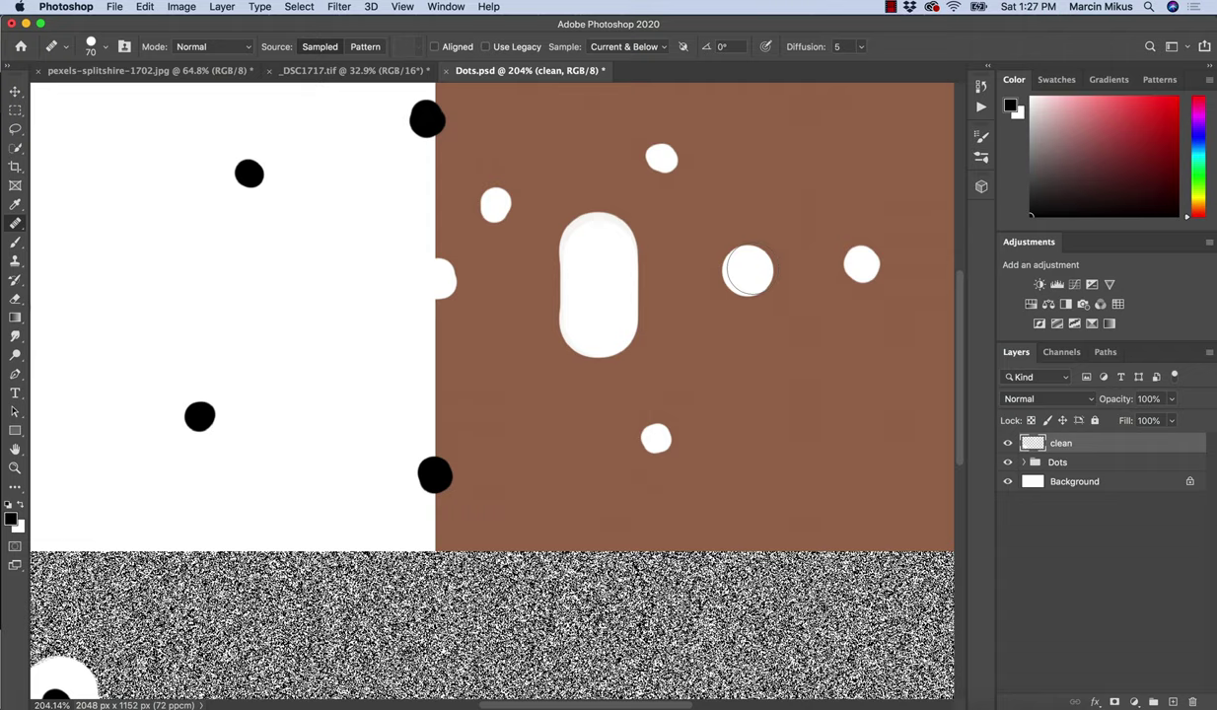
click(731, 299)
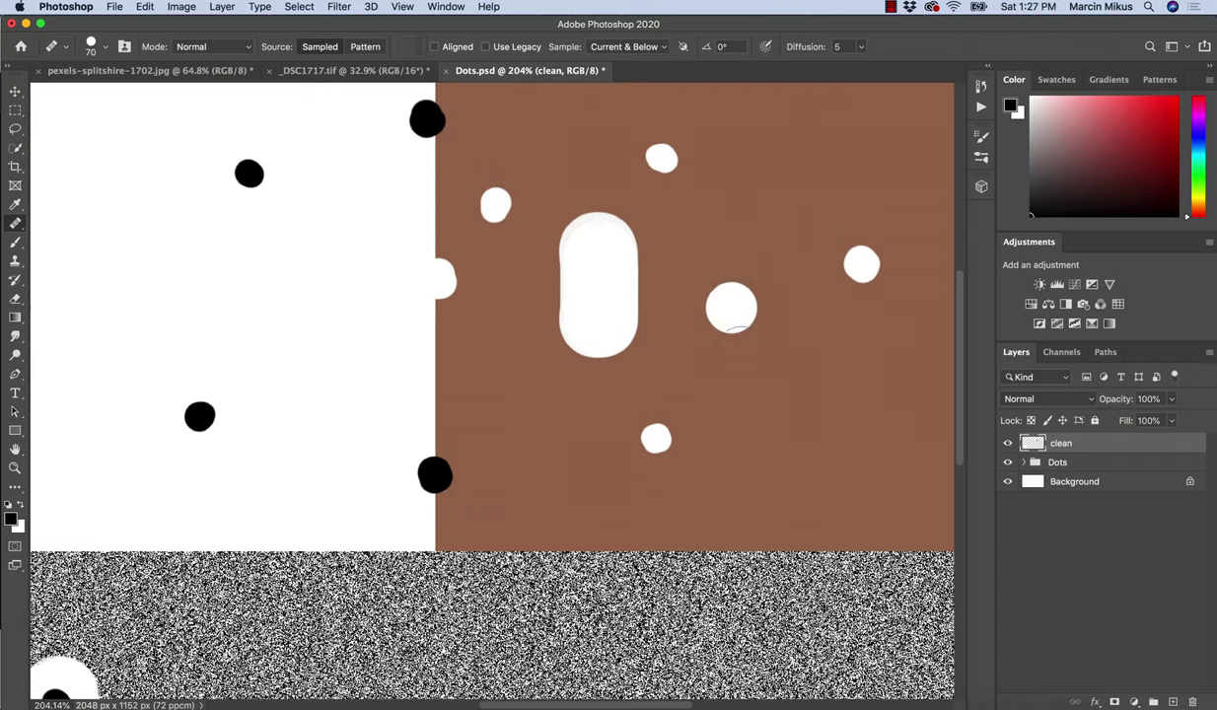
click(738, 336)
click(739, 293)
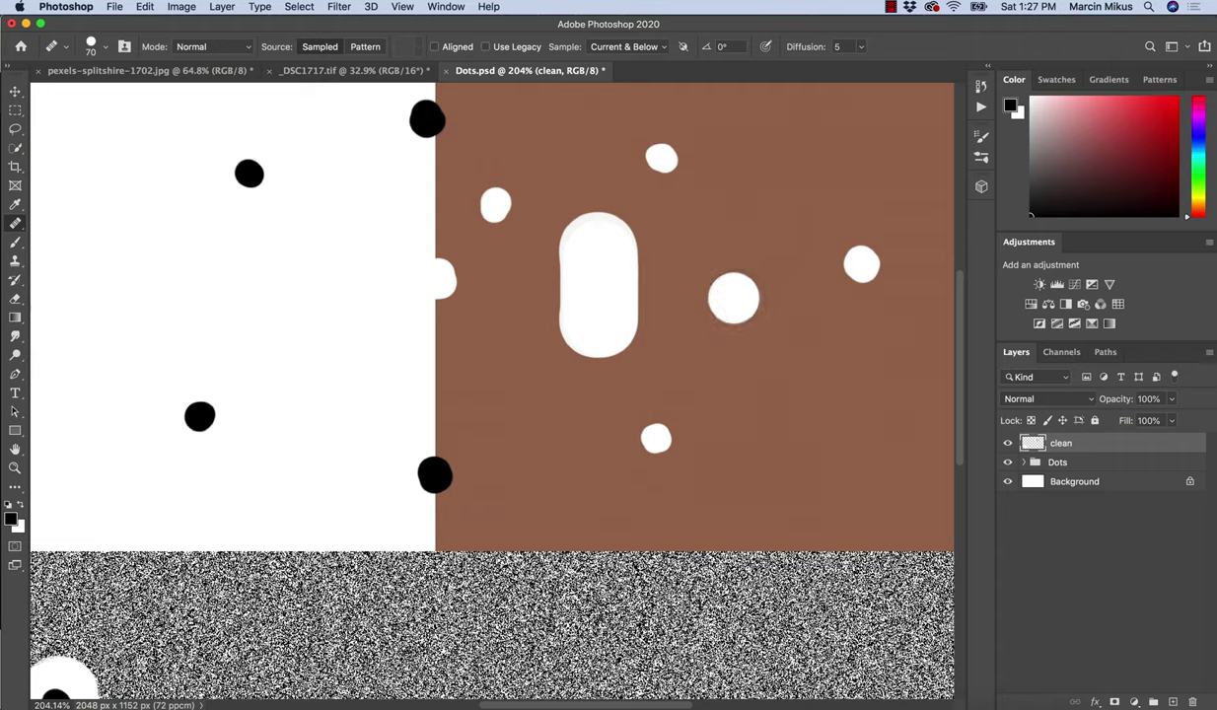
click(717, 320)
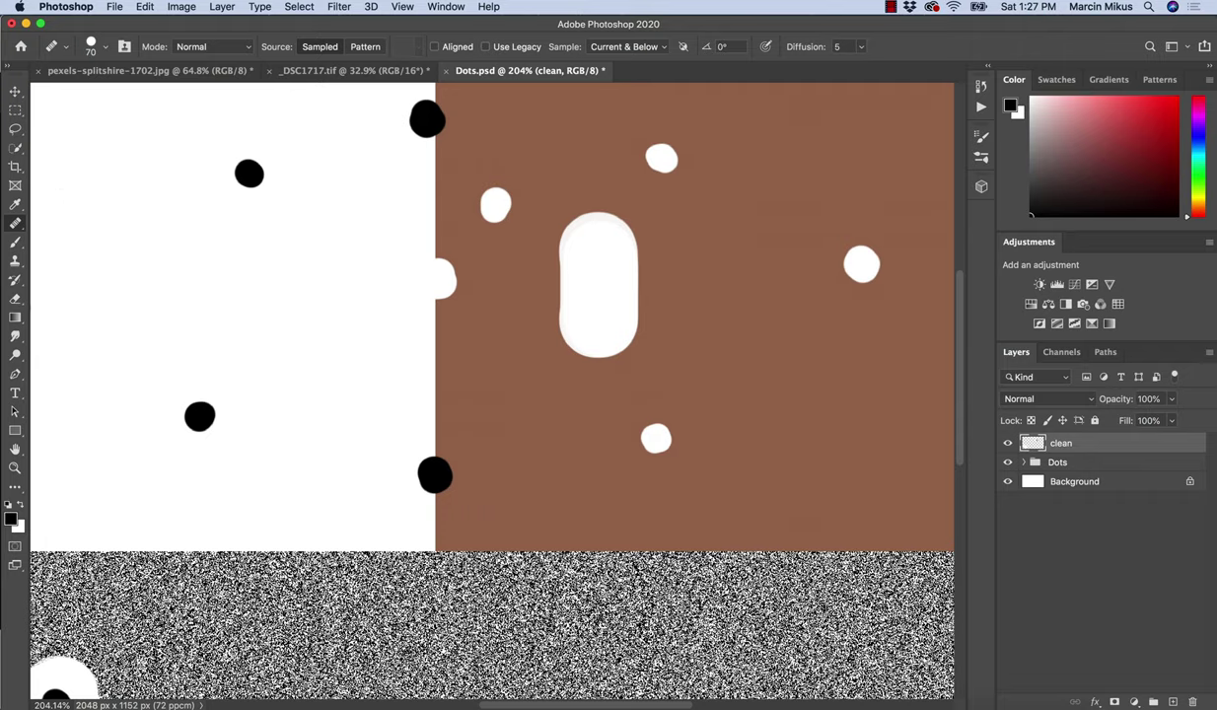
click(701, 321)
click(679, 302)
click(697, 326)
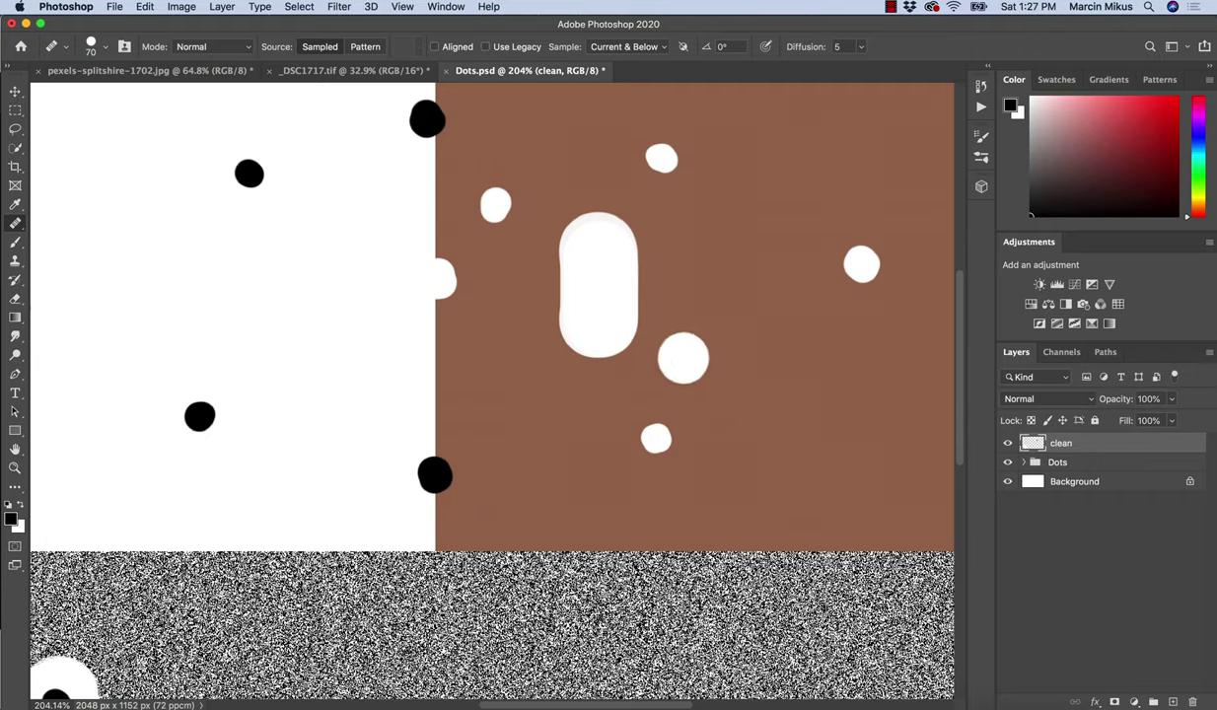
drag(642, 346, 625, 347)
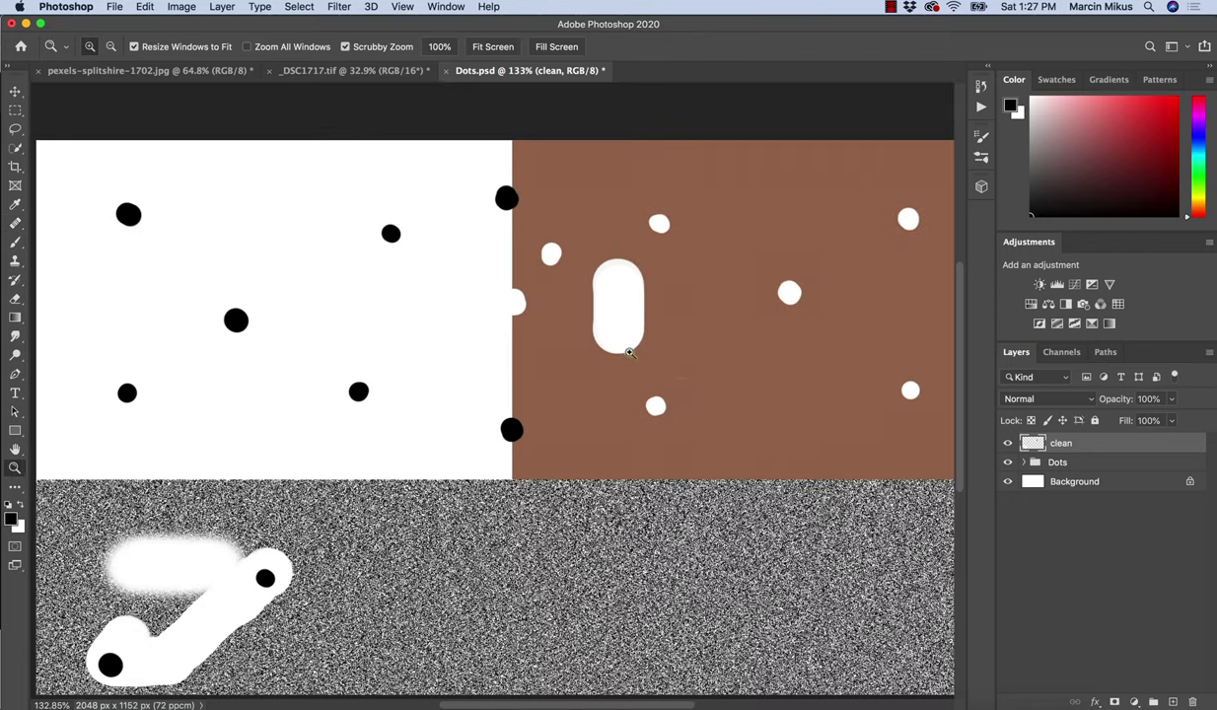
Clone a brown patch from the brown area over the noise strip
key(s)
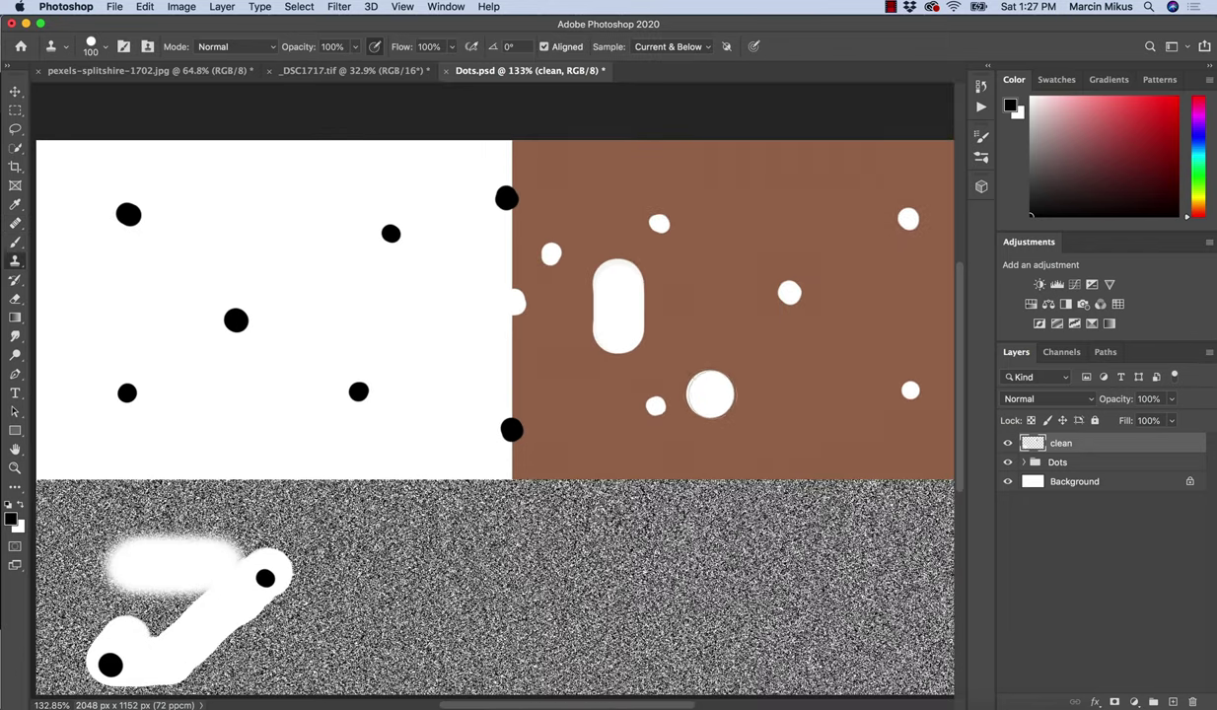
alt+click(699, 363)
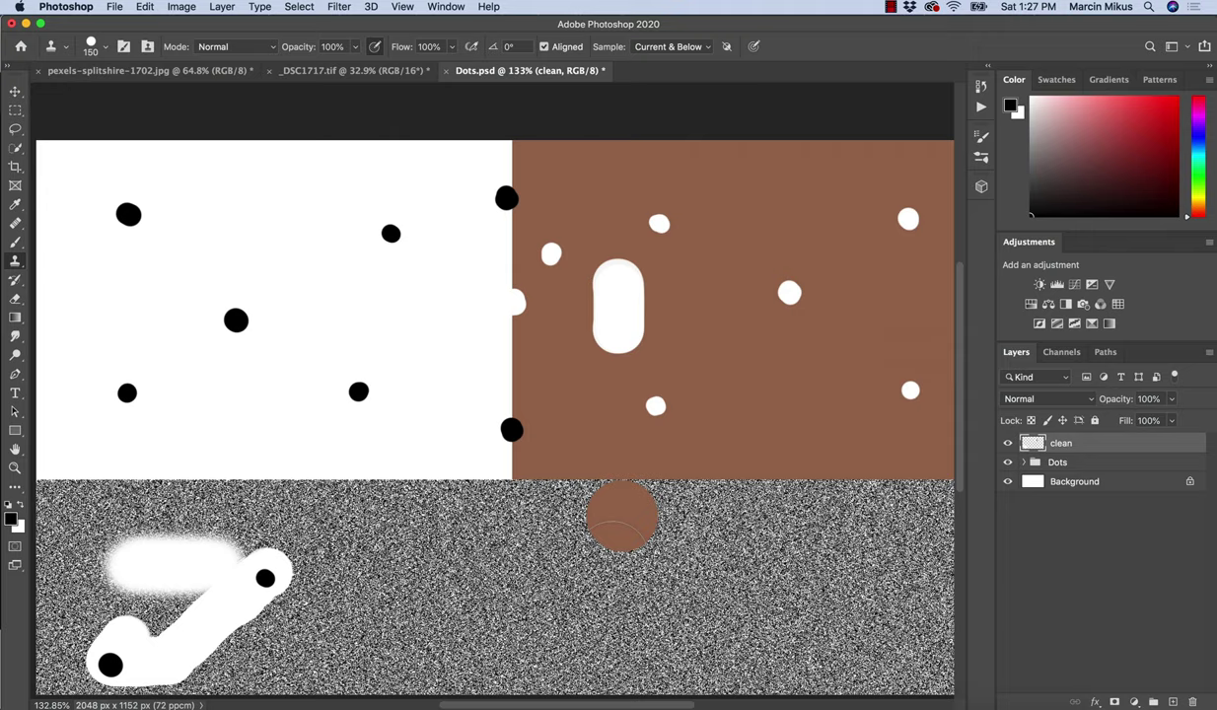
drag(607, 570, 663, 576)
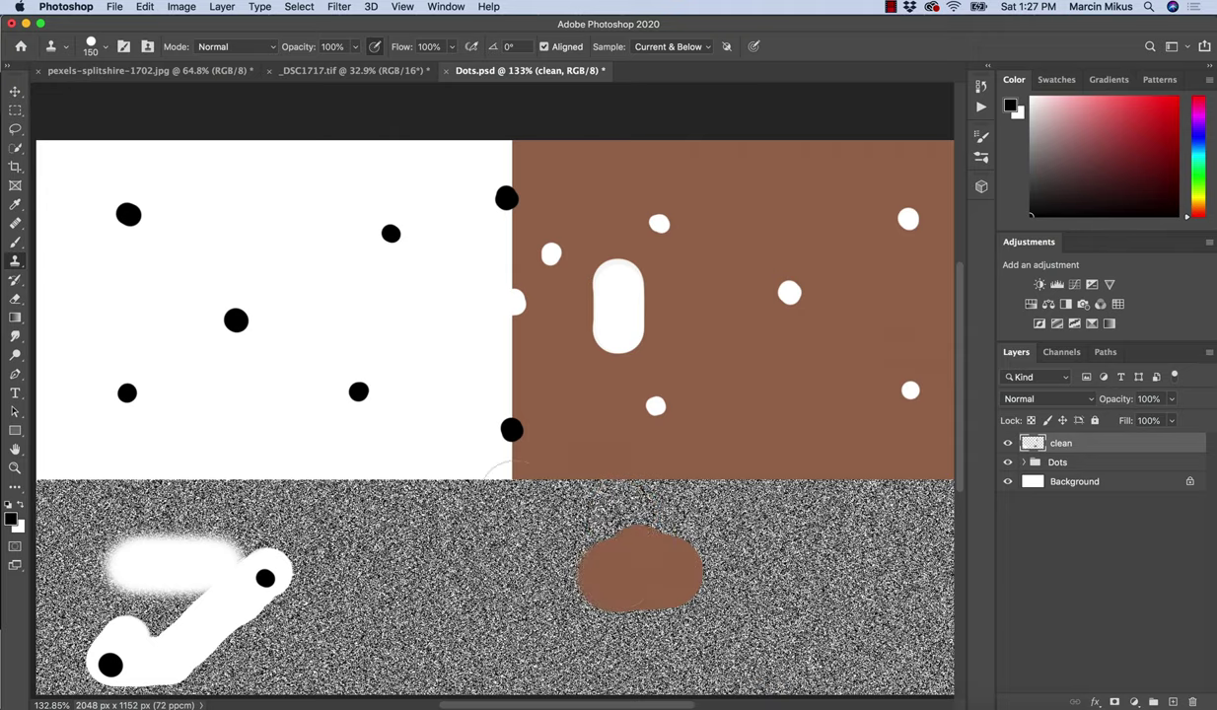
Switch to the shirt photo, zoom in on its black mark, and shrink the clone brush
click(166, 75)
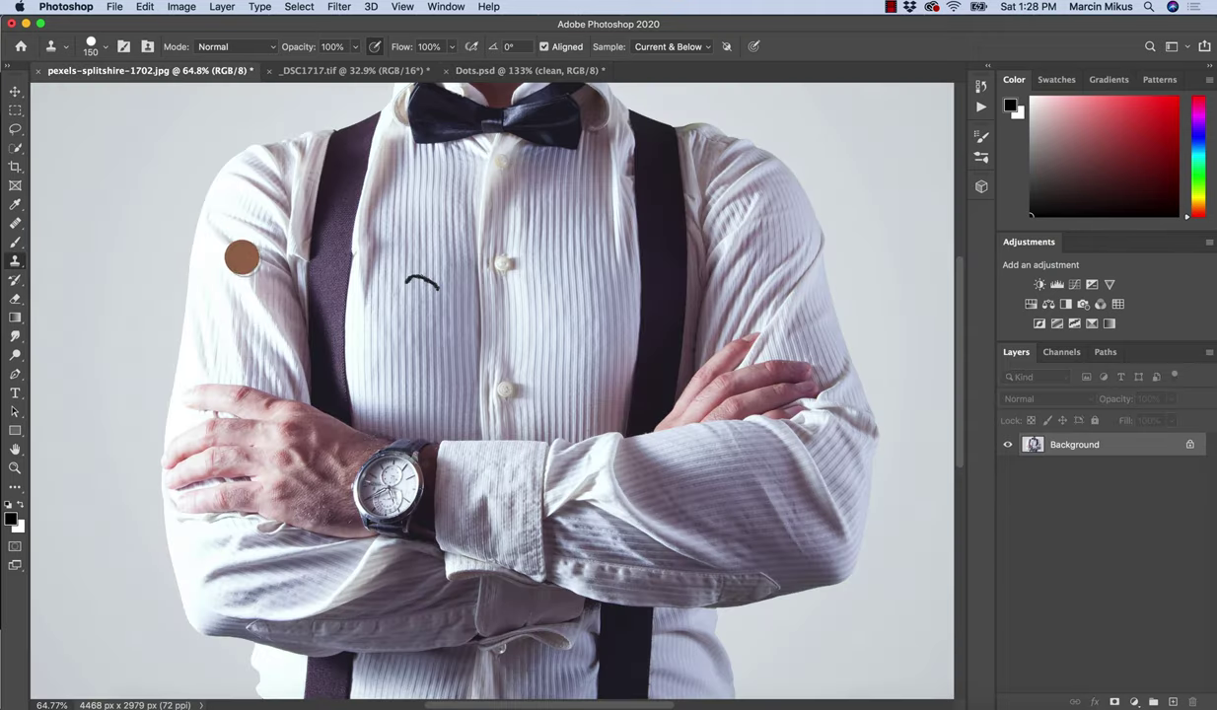
key(z)
drag(430, 285, 498, 302)
key(s)
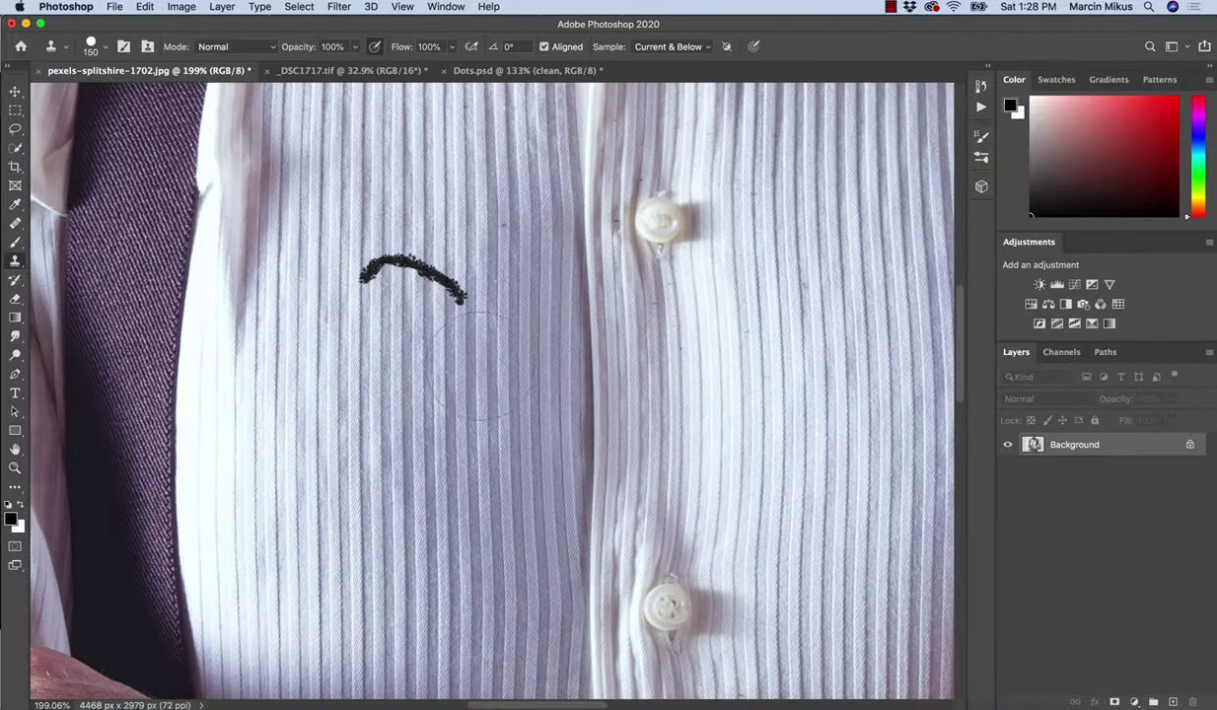
key([)
key([)
key([)
key([)
key([)
key([)
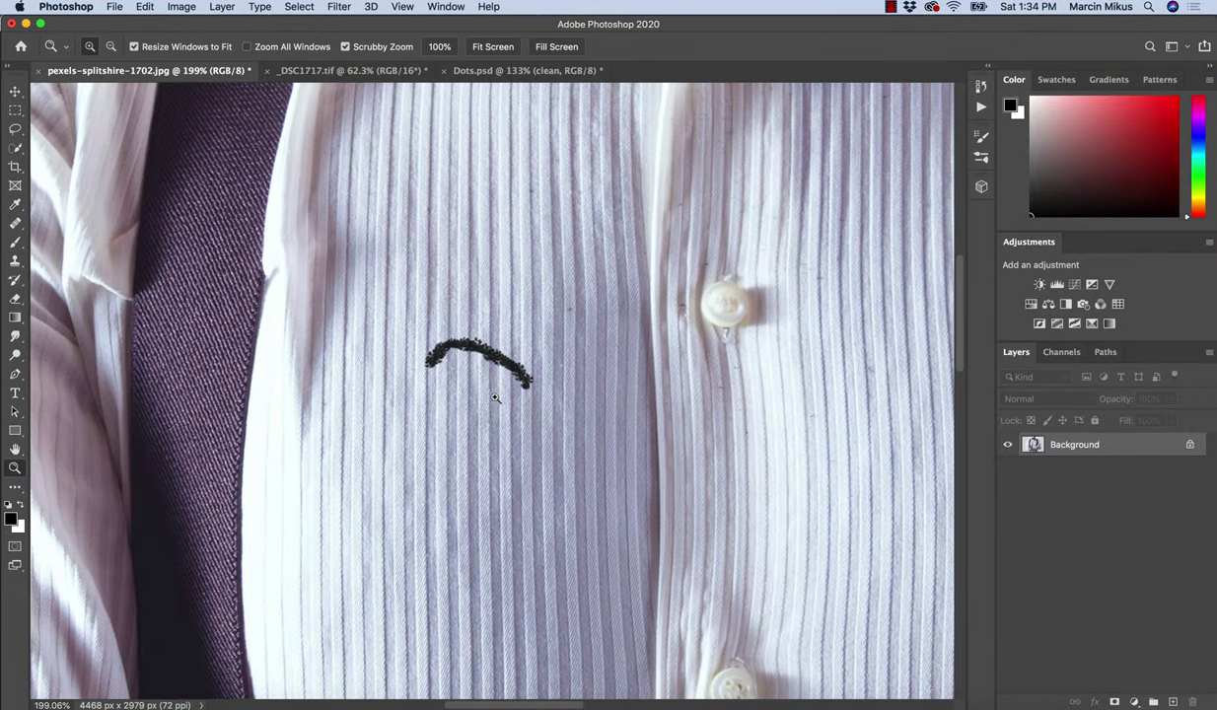
Zoom closer on the black mark and add a new empty layer named 'clean' above Background
drag(495, 397, 523, 399)
key(s)
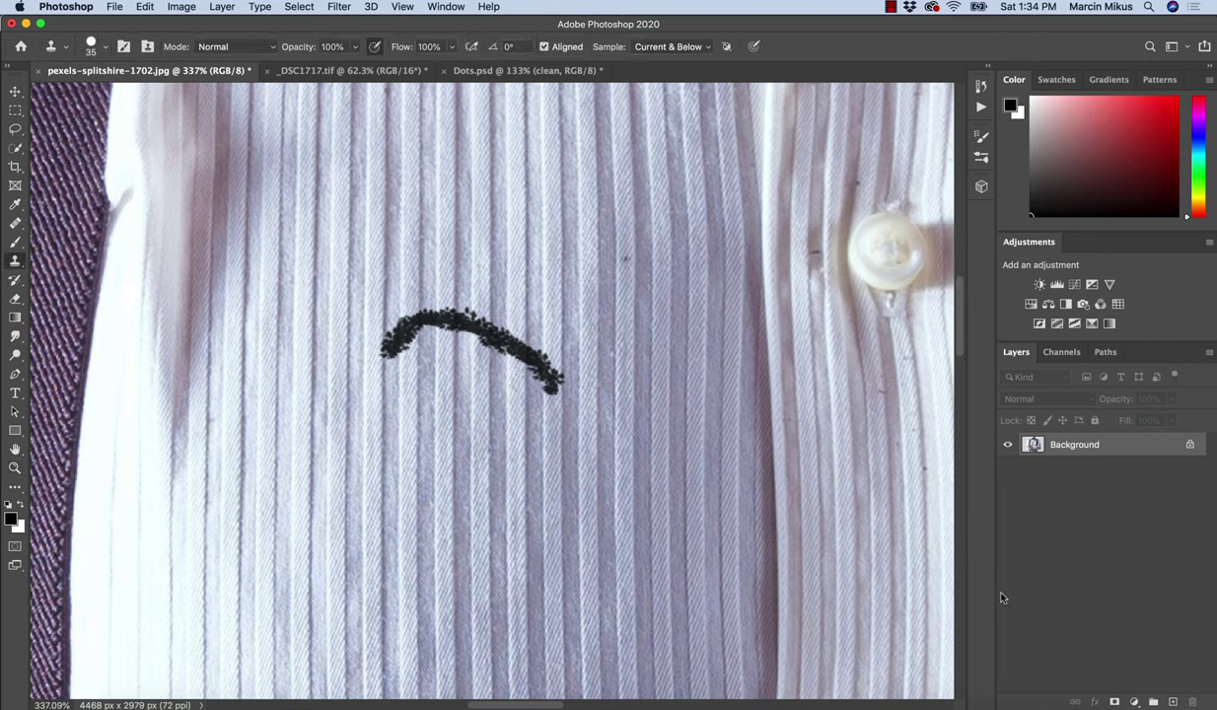
click(1173, 703)
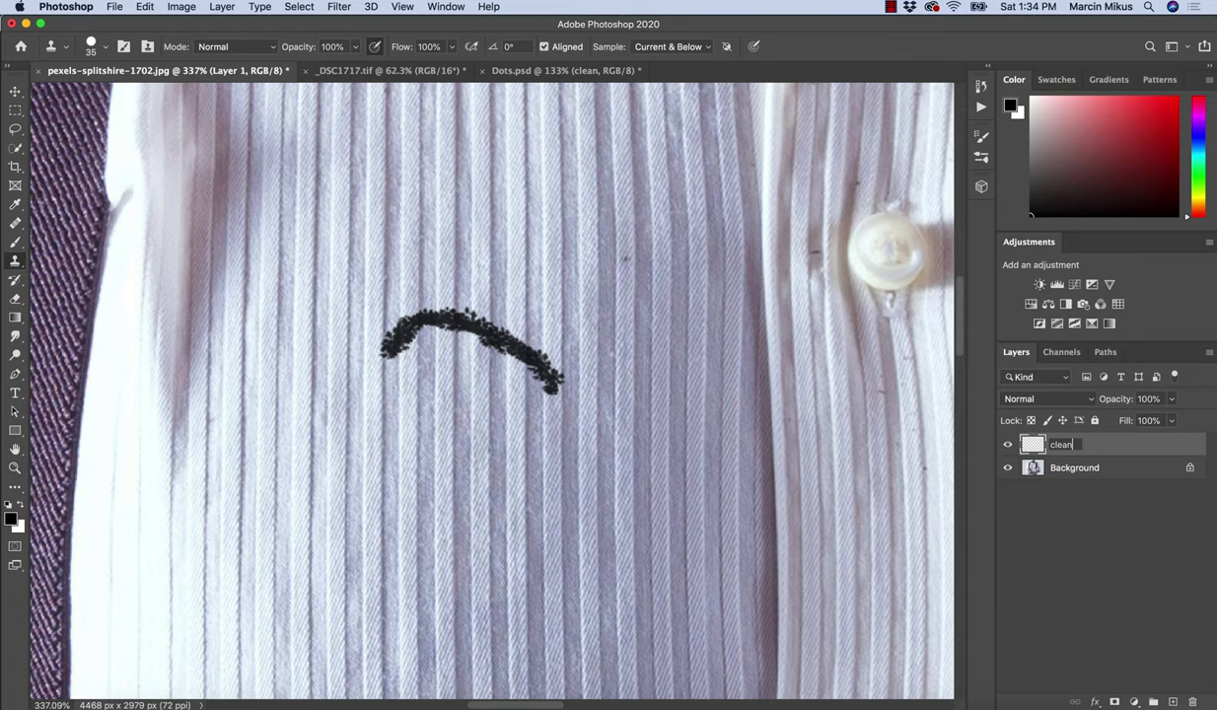
key(Return)
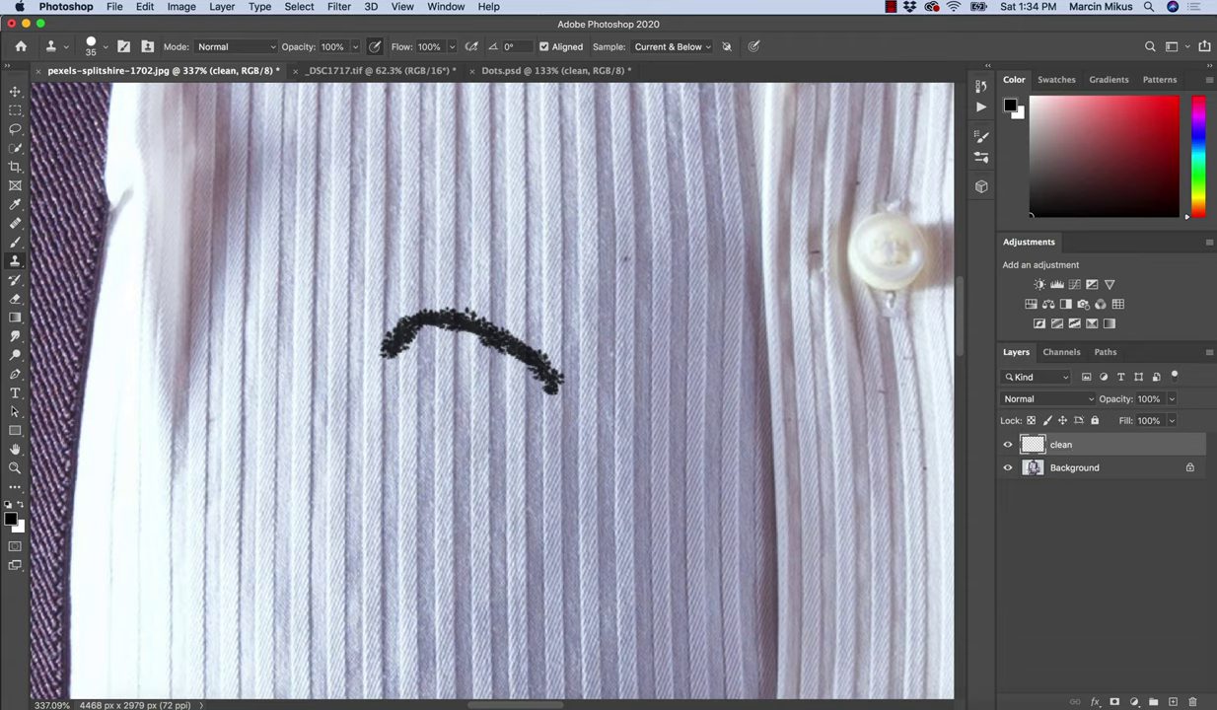
With the Healing Brush, zoom in and heal over the black mark's right end
click(16, 224)
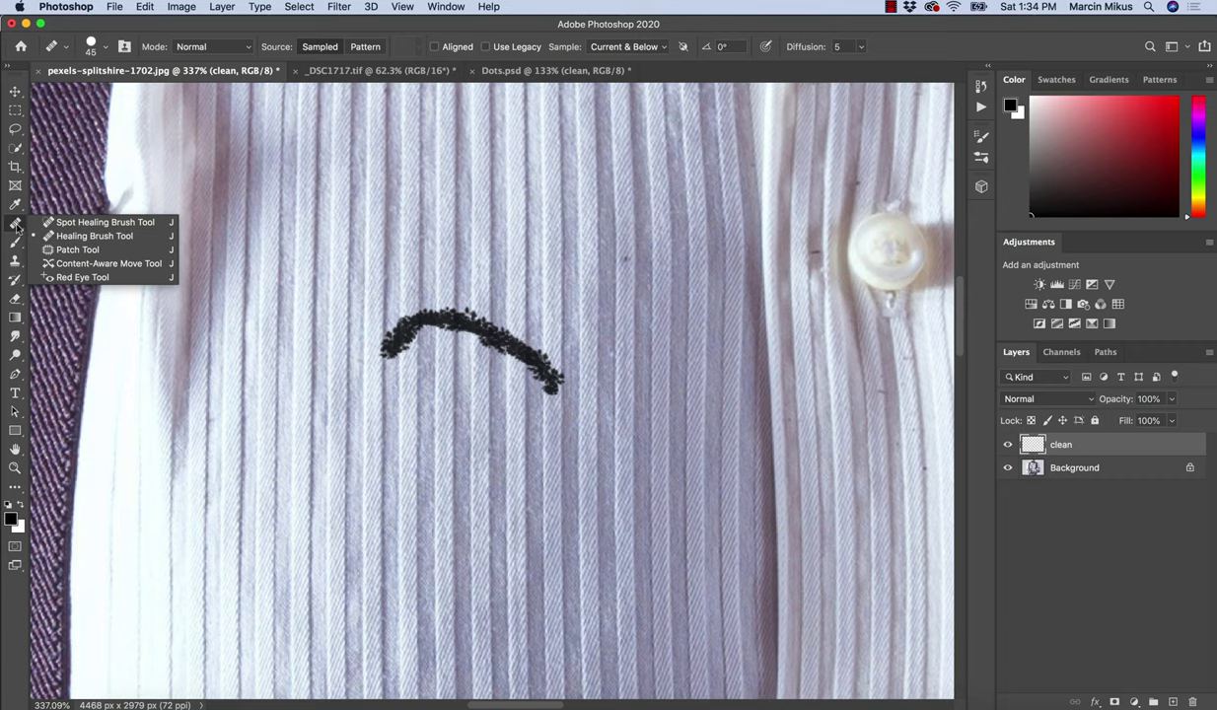
click(79, 236)
drag(488, 397, 527, 419)
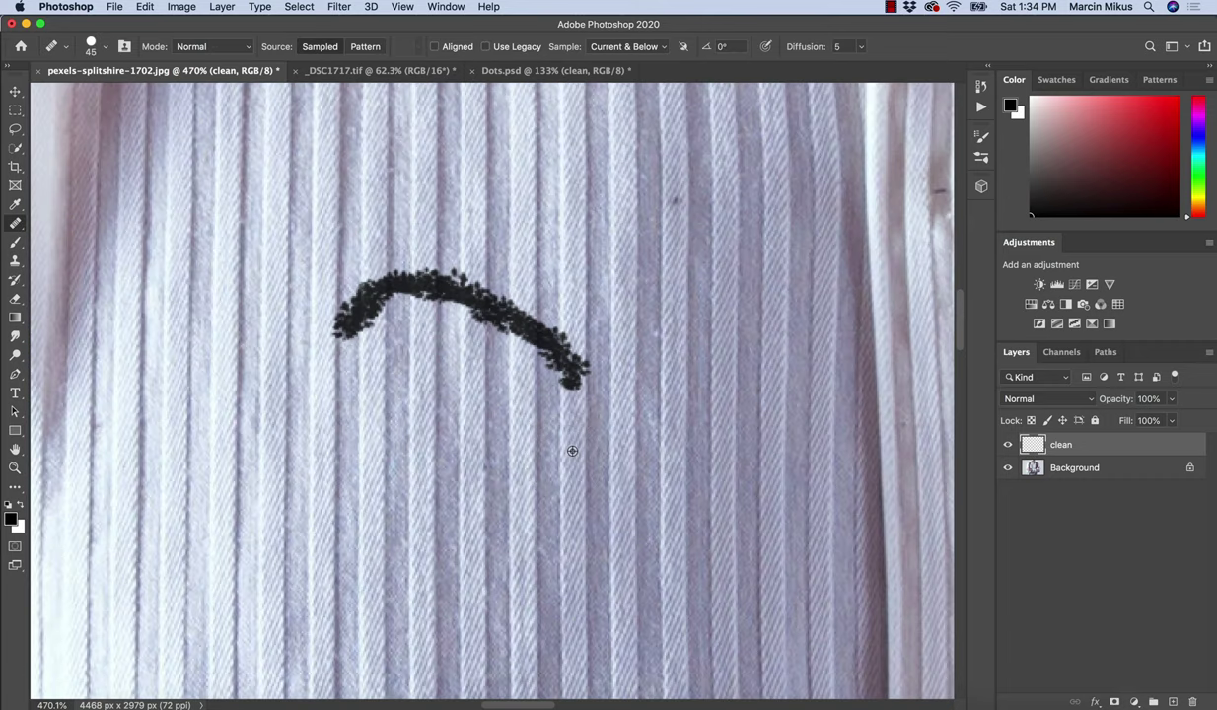
mouse_move(575, 441)
mouse_down()
mouse_move(583, 387)
mouse_move(572, 350)
mouse_up()
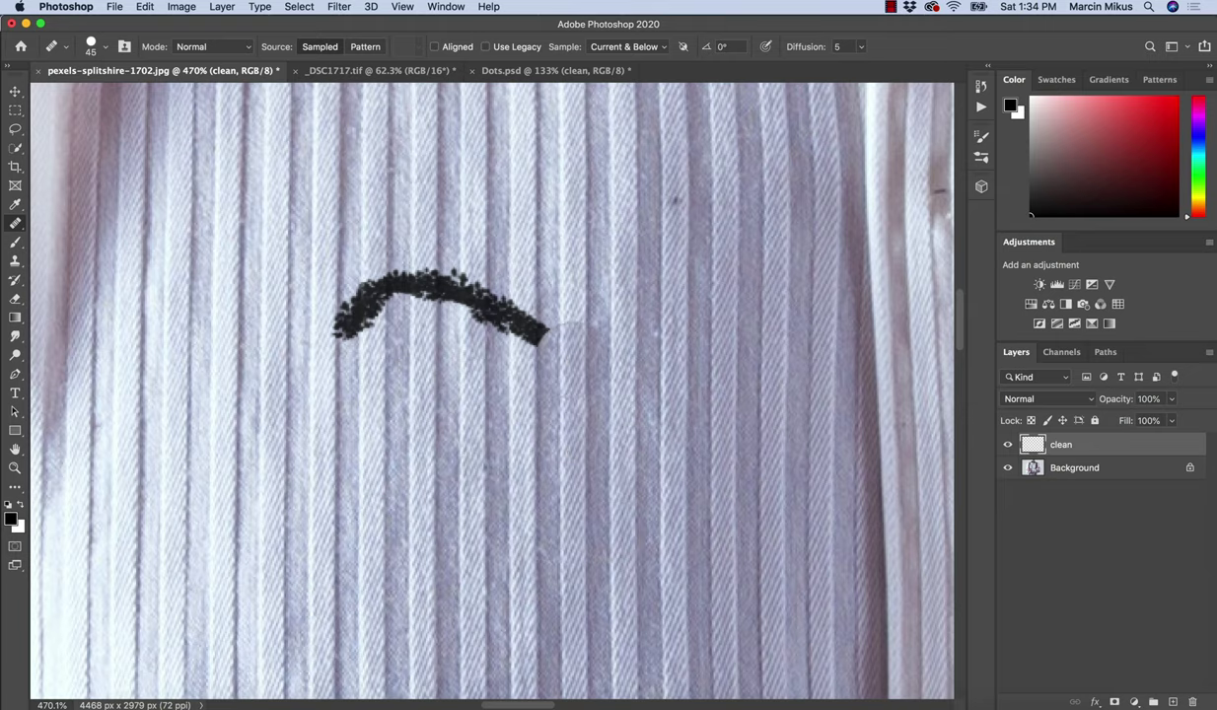
click(555, 346)
key(super+z)
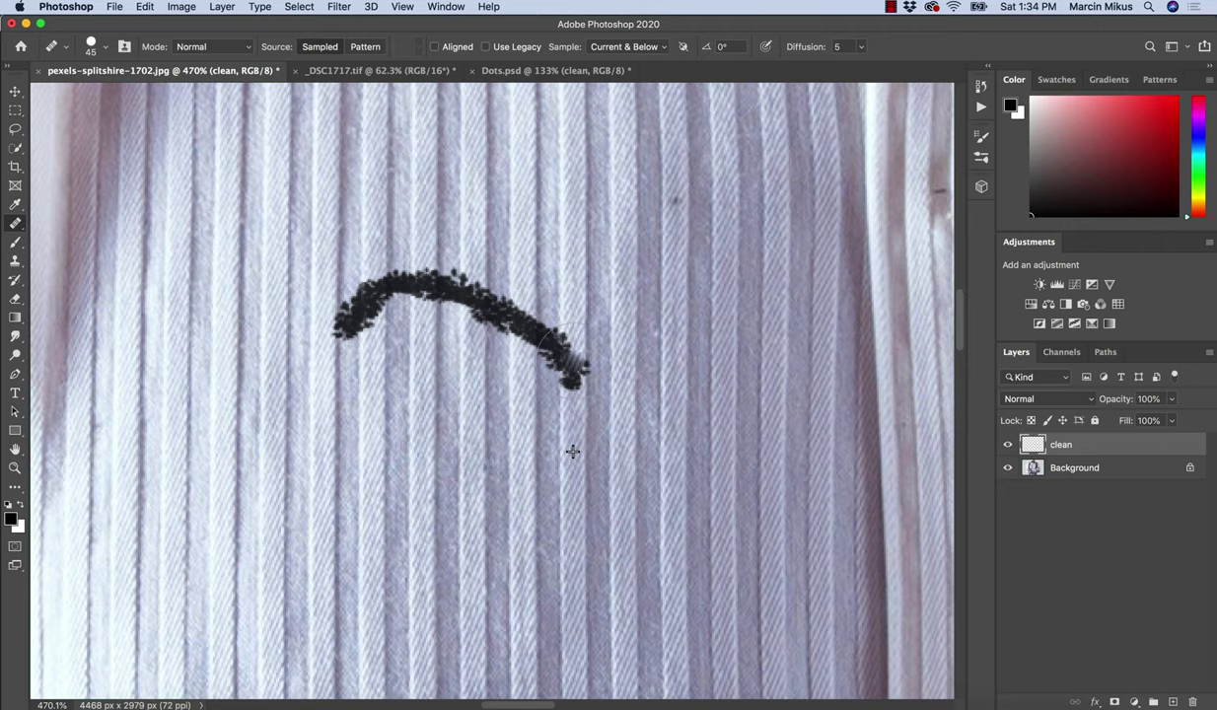
key(super+shift+z)
key(super+shift+z)
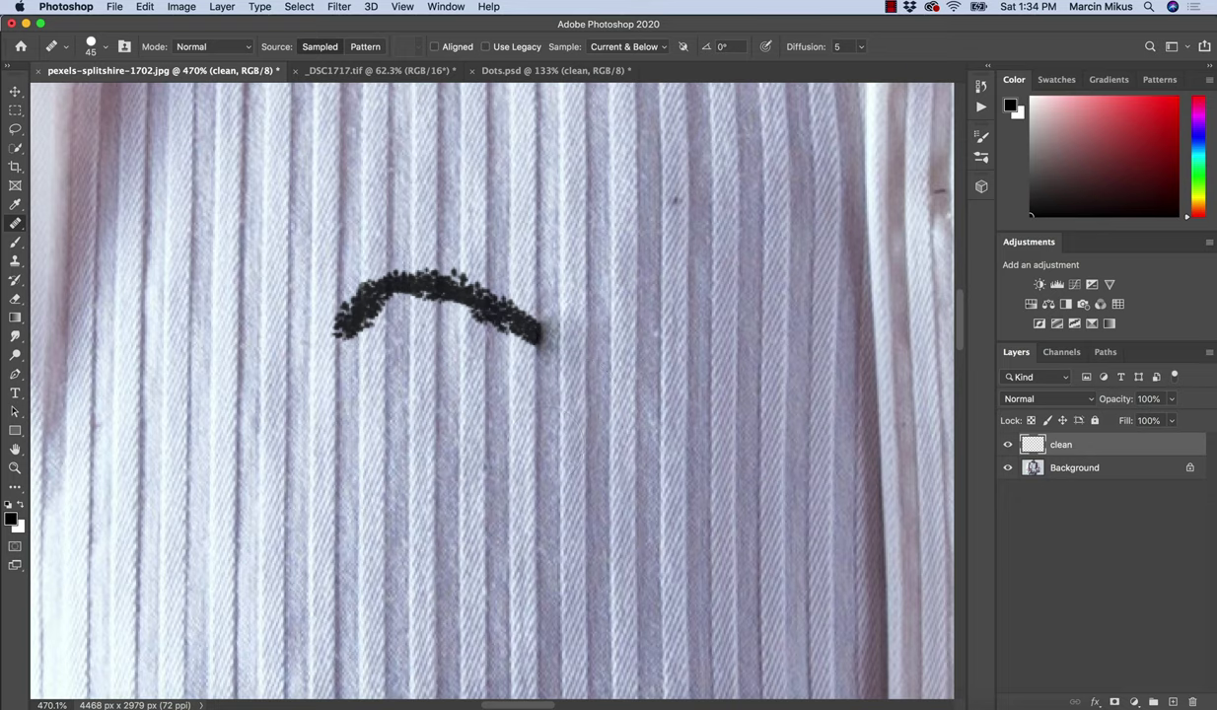
Enlarge the healing brush and heal the fabric strip below and the mark's right tip
key(bracketright)
key(bracketright)
key(bracketright)
key(bracketright)
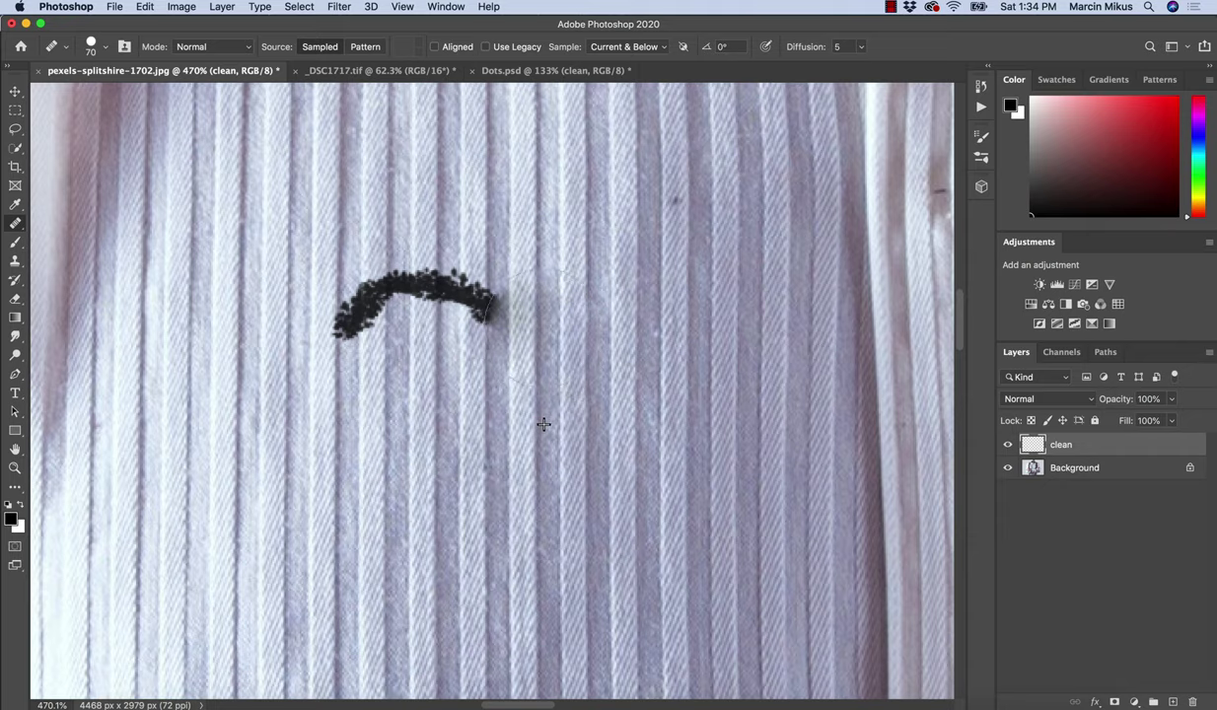
drag(523, 336, 562, 335)
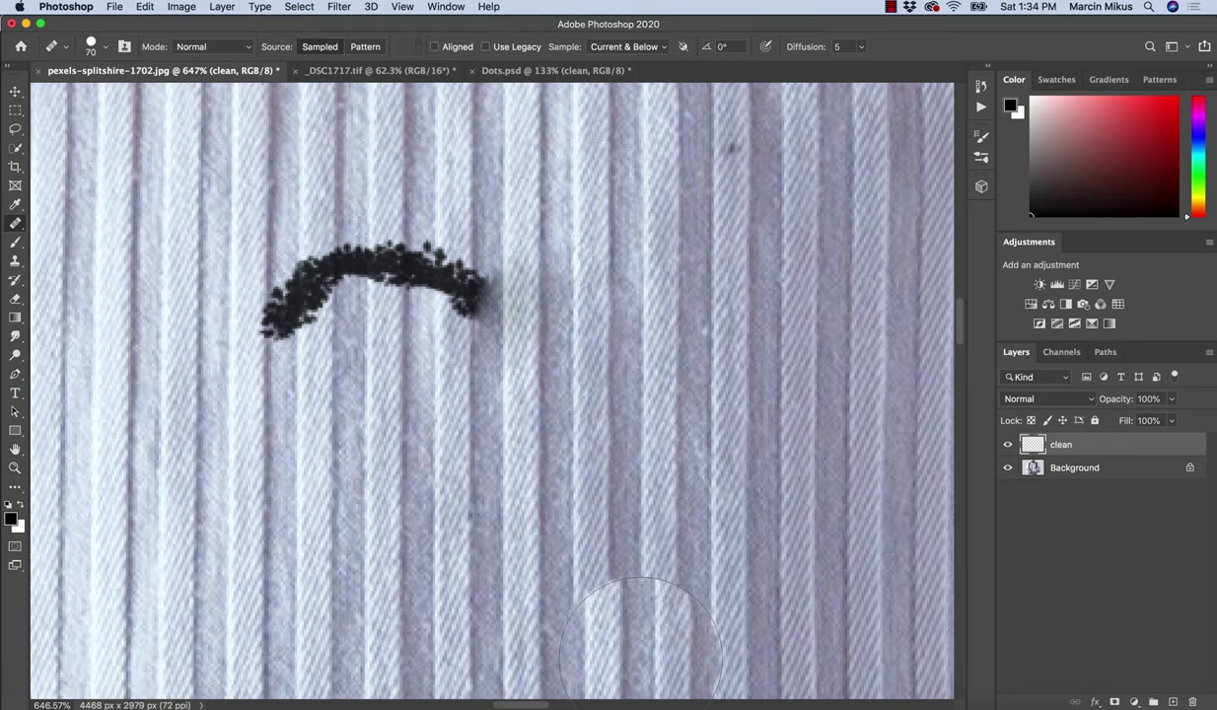
mouse_move(641, 656)
mouse_down()
mouse_move(597, 607)
mouse_move(595, 484)
mouse_move(567, 462)
mouse_up()
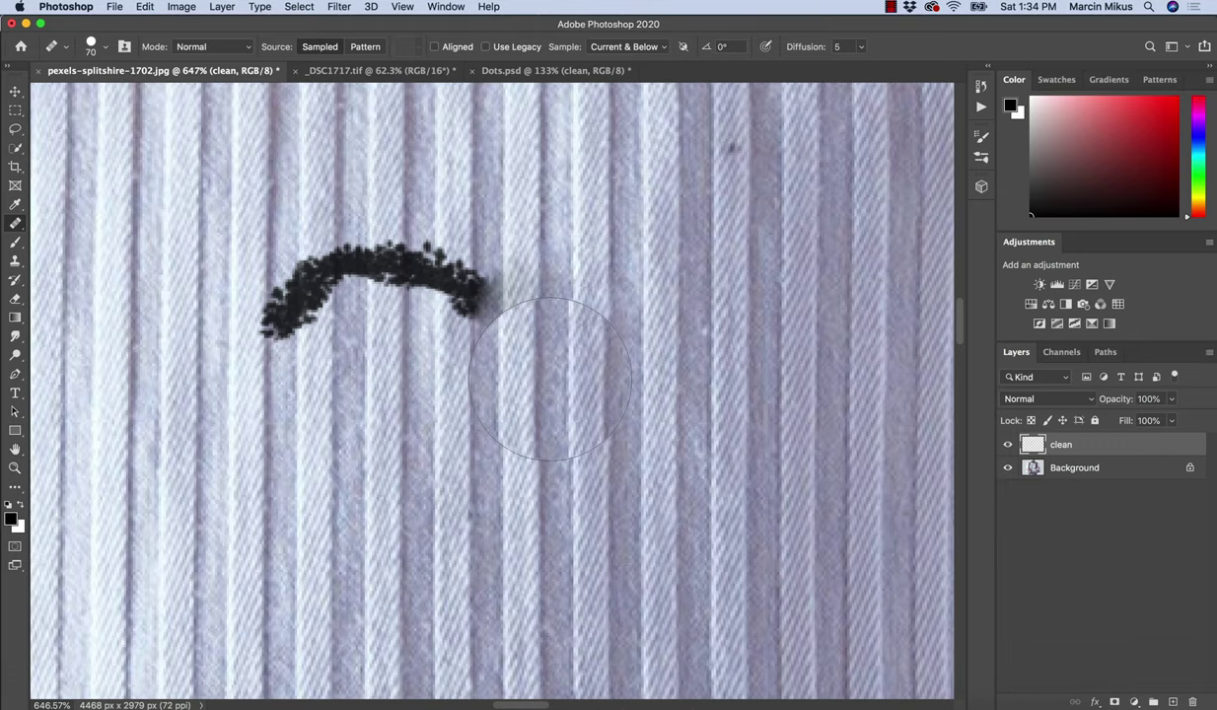
mouse_move(551, 379)
mouse_down()
mouse_move(523, 306)
mouse_move(516, 375)
mouse_up()
key(z)
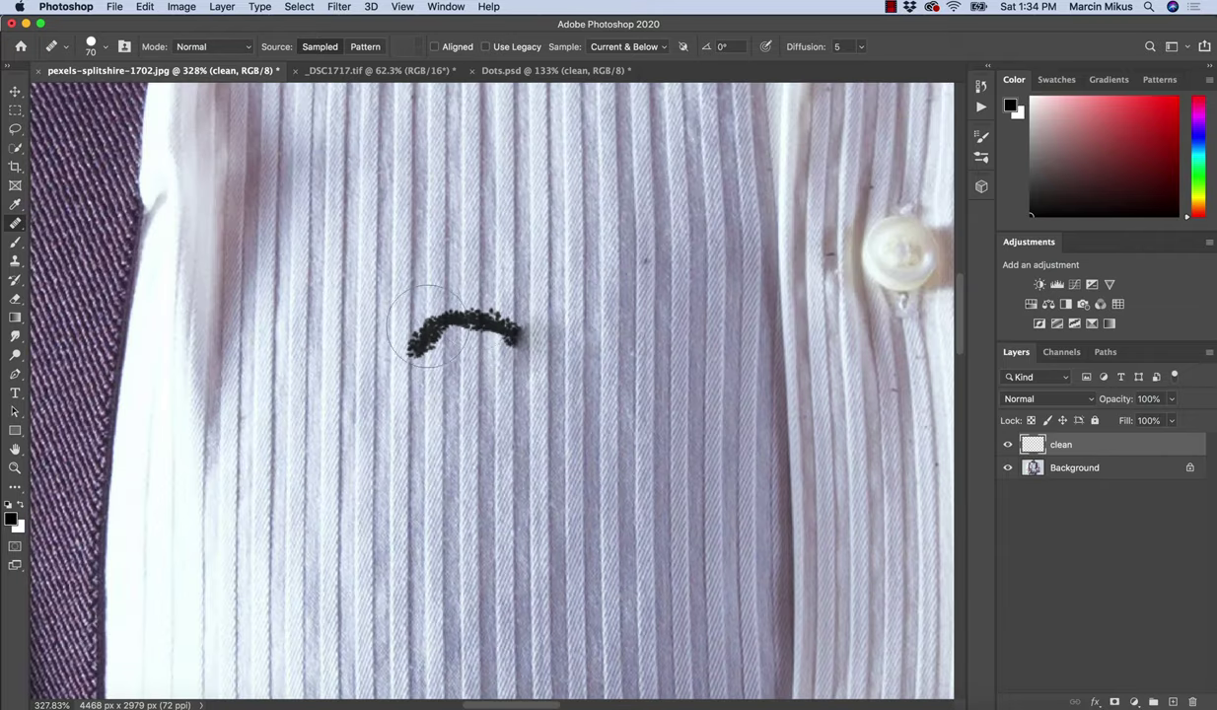
key(z)
click(489, 341)
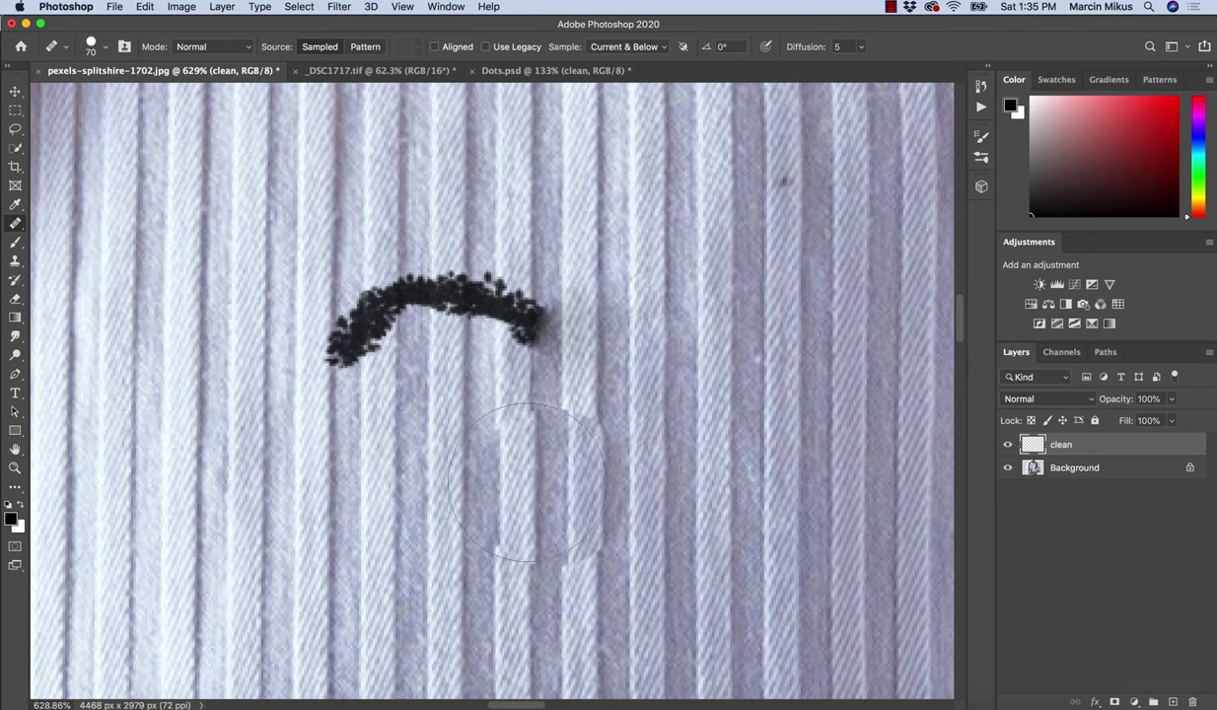
Switch back to the Clone Stamp Tool and double the brush size to 70
click(15, 261)
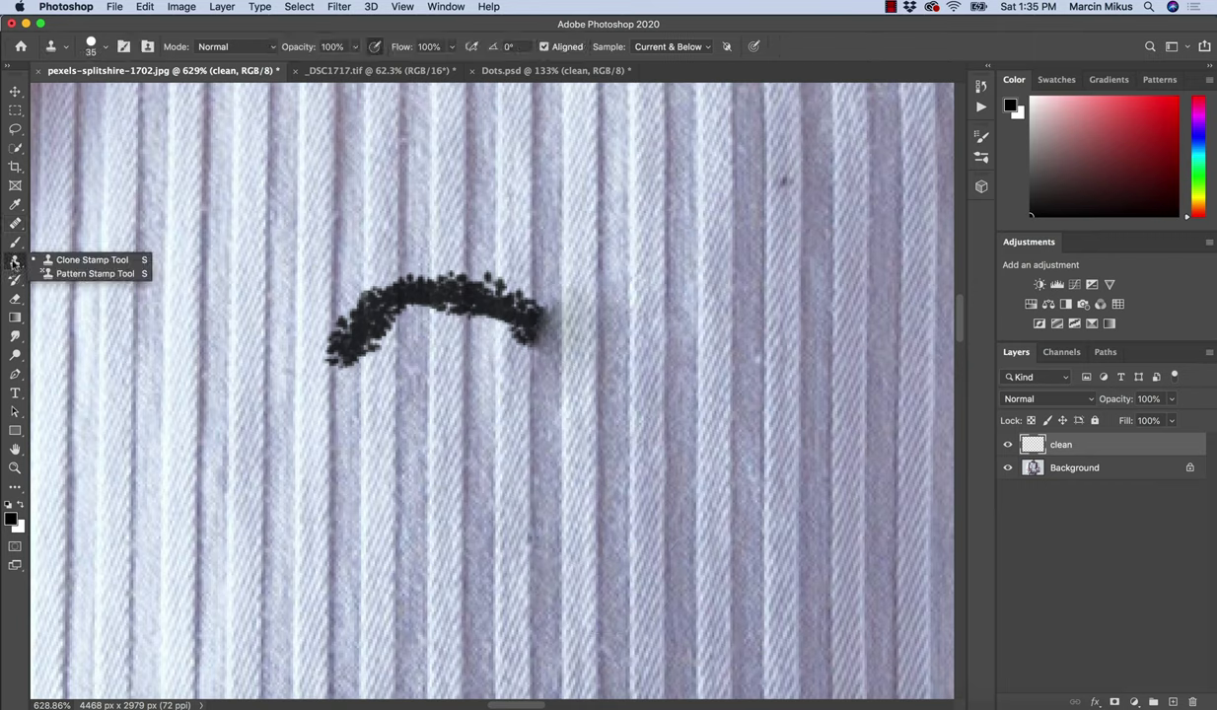
click(61, 259)
click(105, 47)
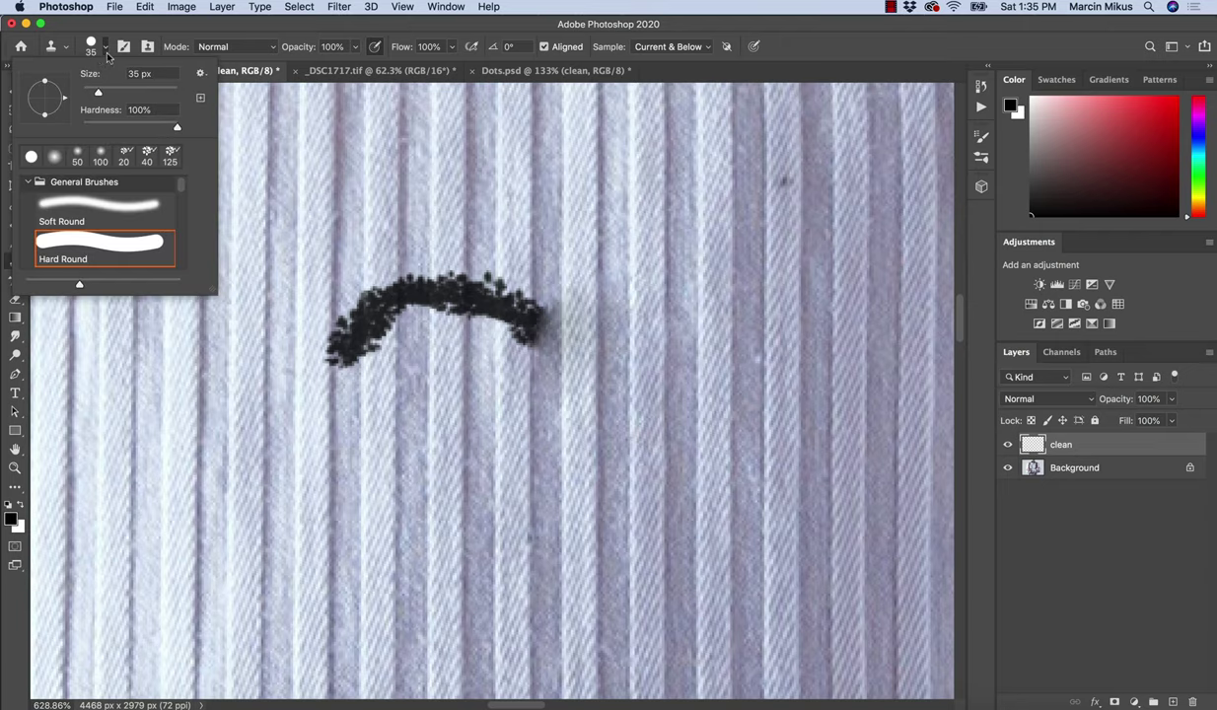
click(104, 46)
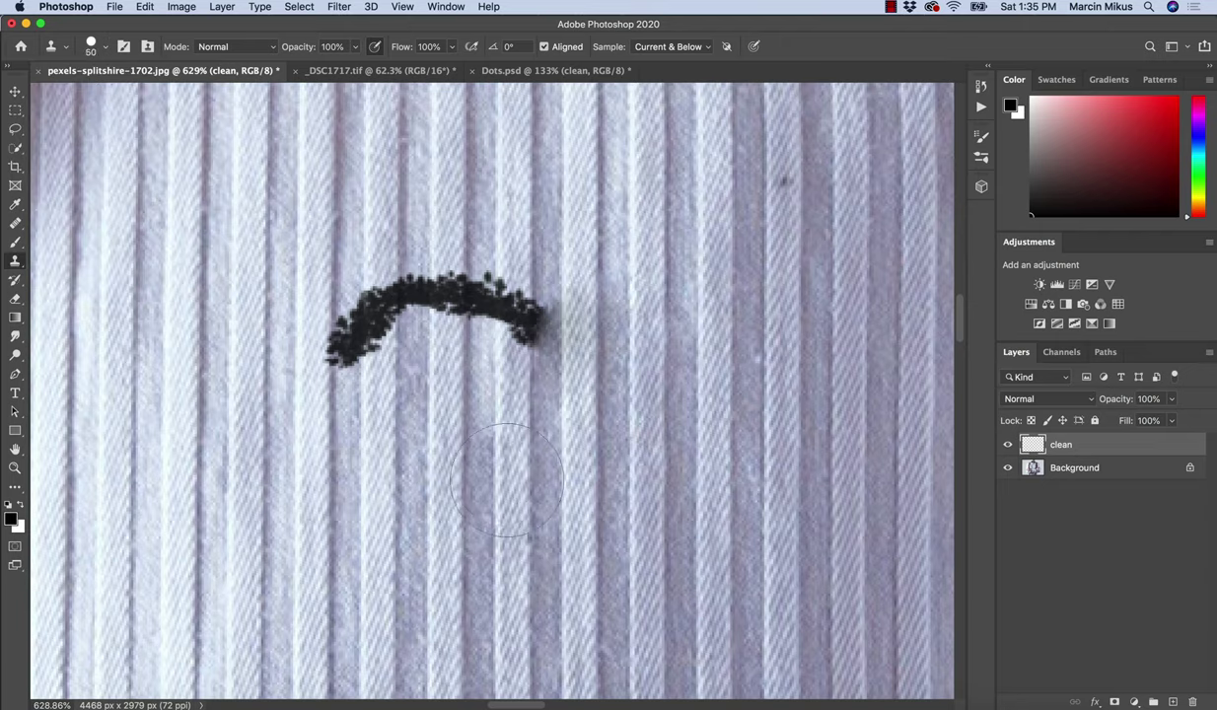
key(bracketright)
key(bracketright)
key(bracketright)
key(bracketright)
Sample clean fabric and clone it over the right half of the black mark
alt+click(510, 518)
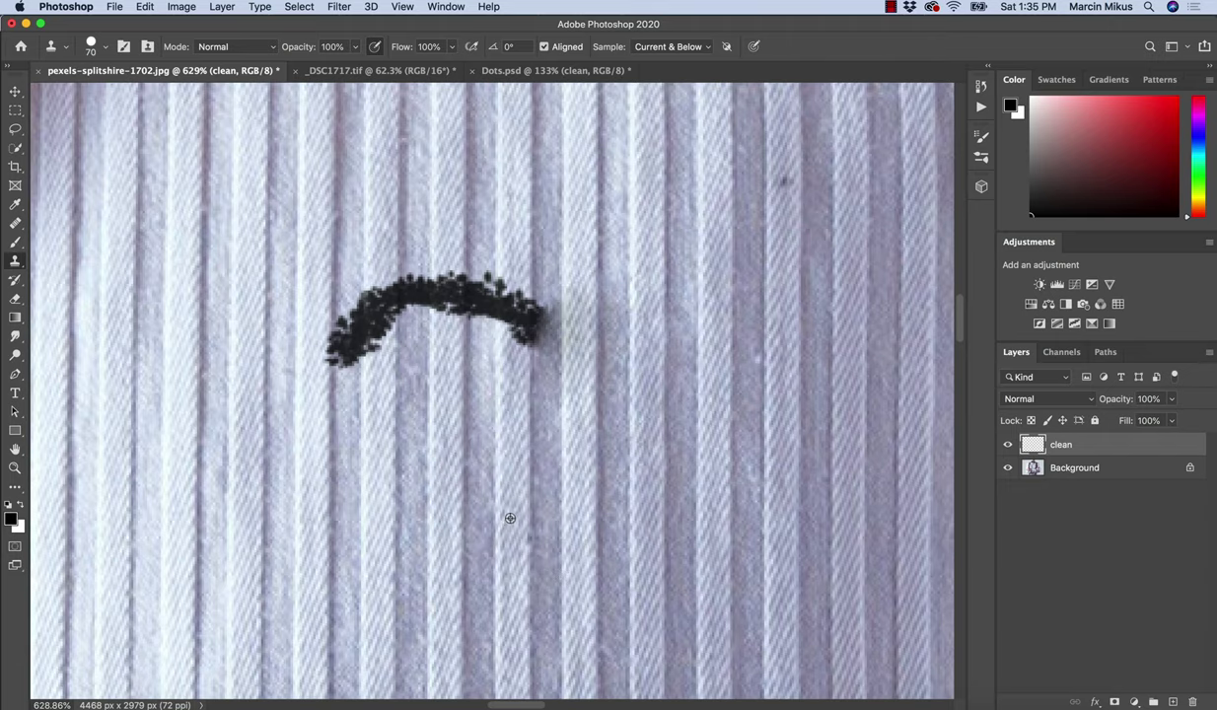
click(498, 328)
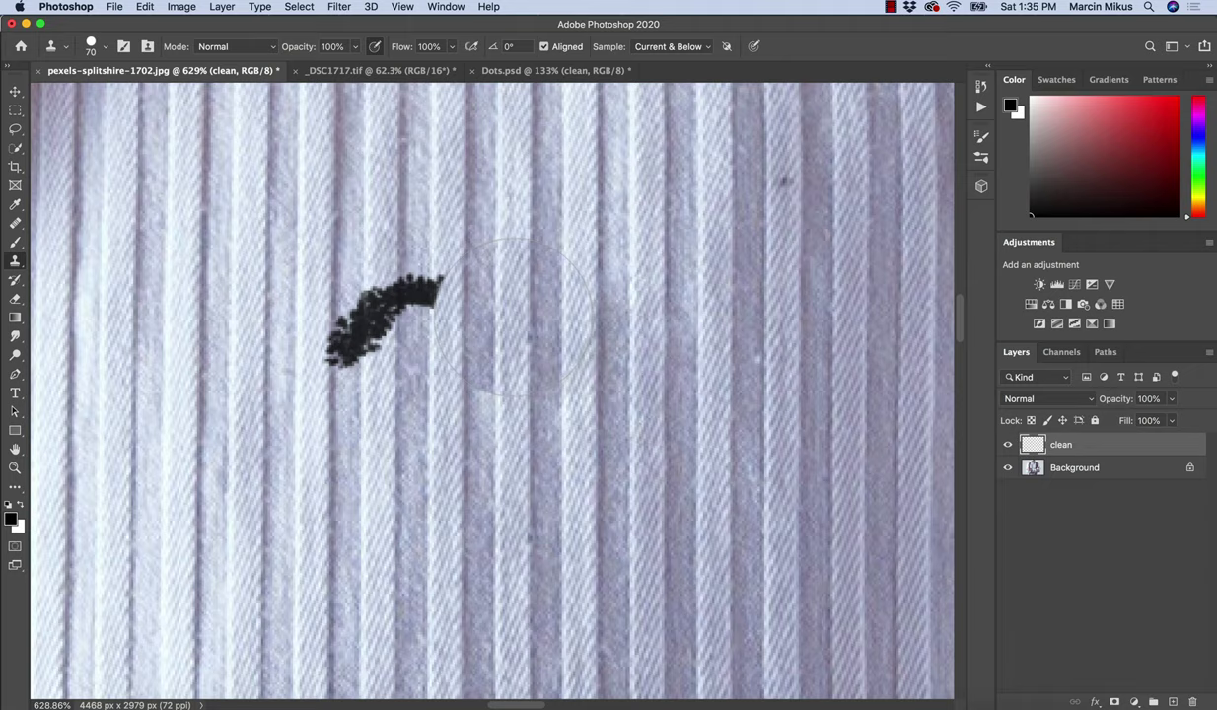
key(super+z)
click(495, 309)
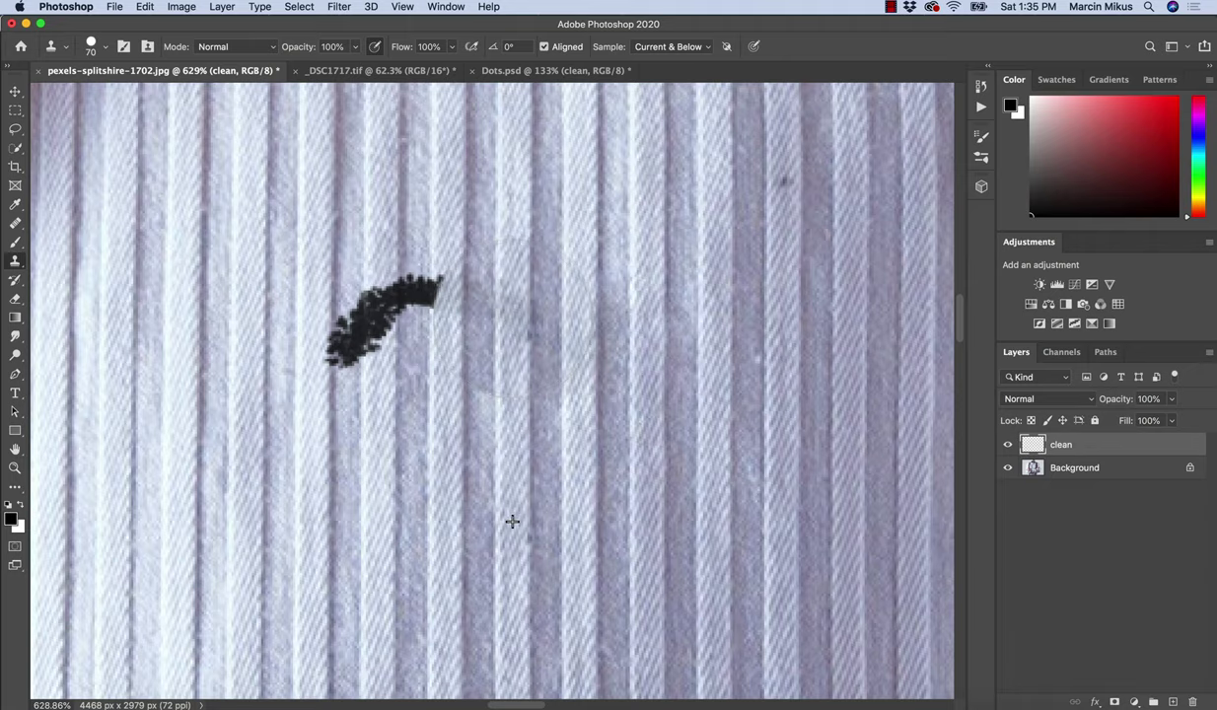
key(z)
mouse_move(523, 442)
mouse_down()
mouse_move(449, 433)
mouse_move(513, 433)
mouse_up()
key(s)
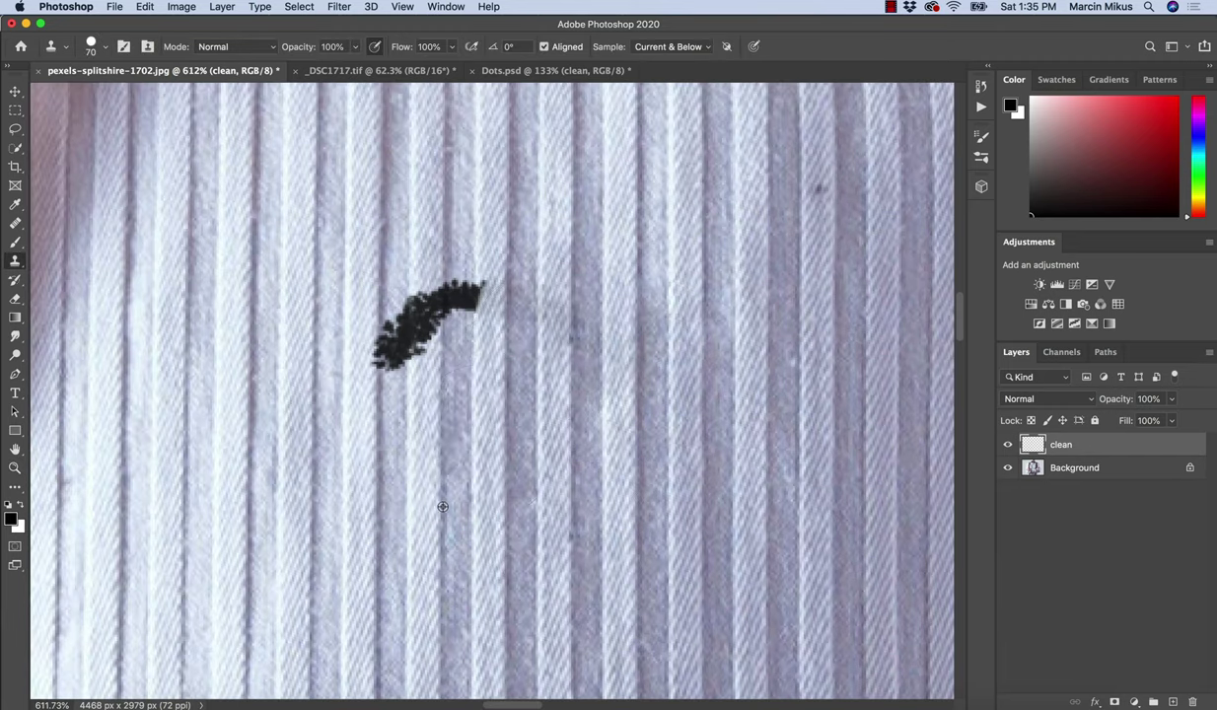
Clone fabric over the rest of the black stroke, leaving only a small dark speck
alt+click(454, 472)
drag(473, 305, 435, 362)
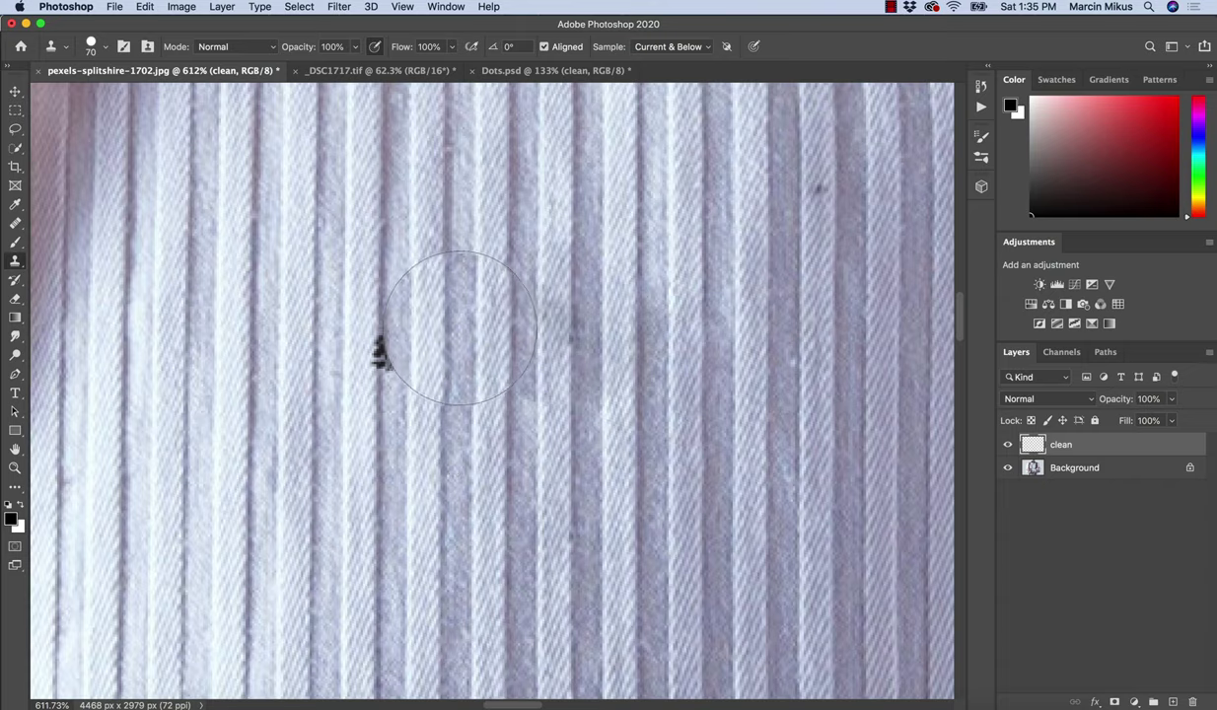
click(456, 320)
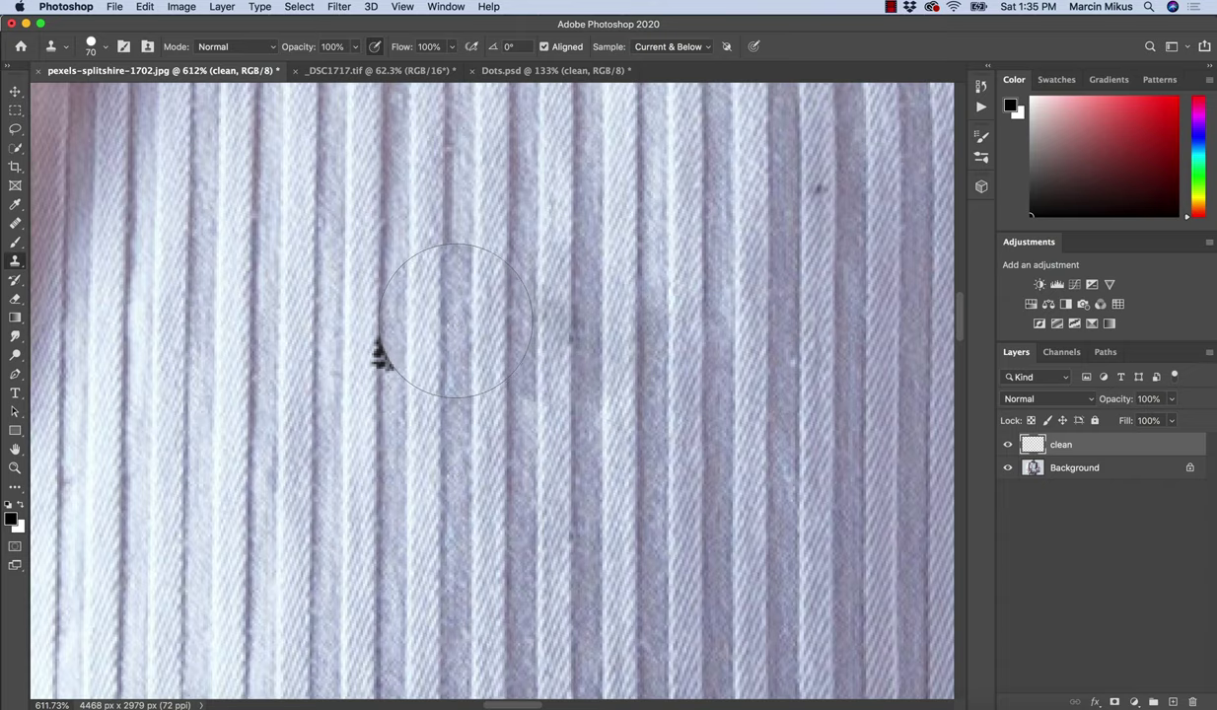
click(449, 346)
key(z)
drag(464, 428, 437, 471)
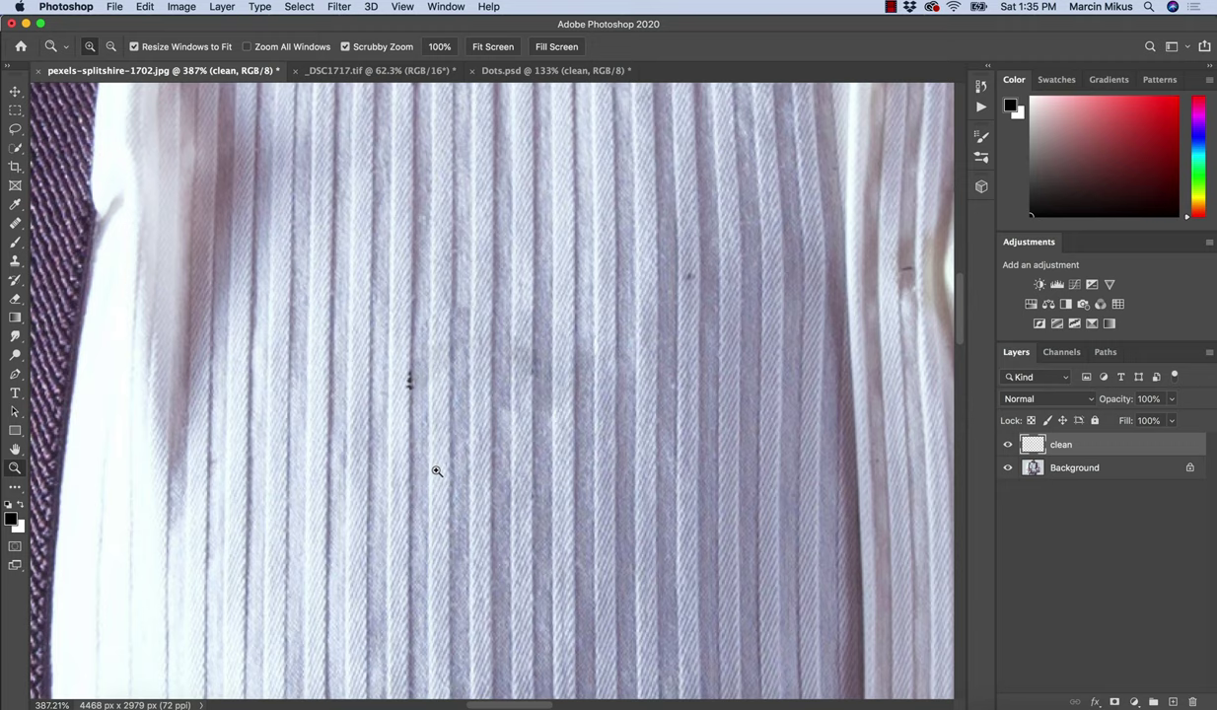
key(s)
key(z)
drag(459, 405, 490, 429)
key(s)
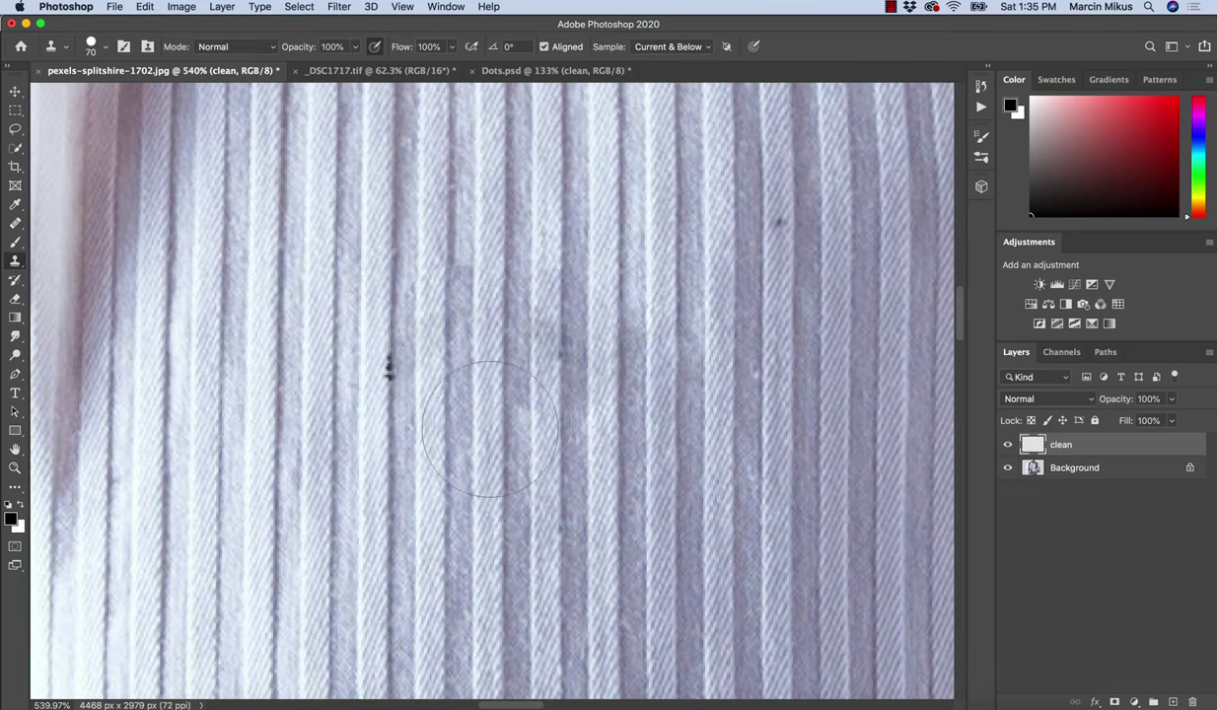
click(439, 360)
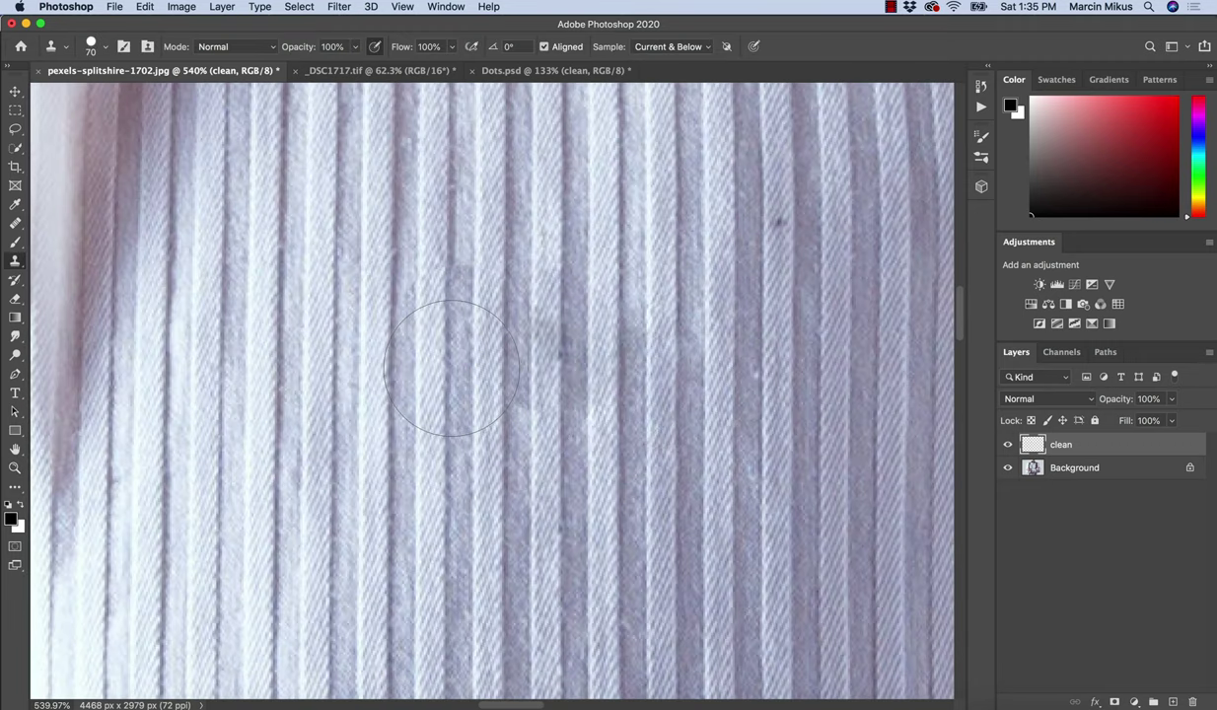
key(ctrl+z)
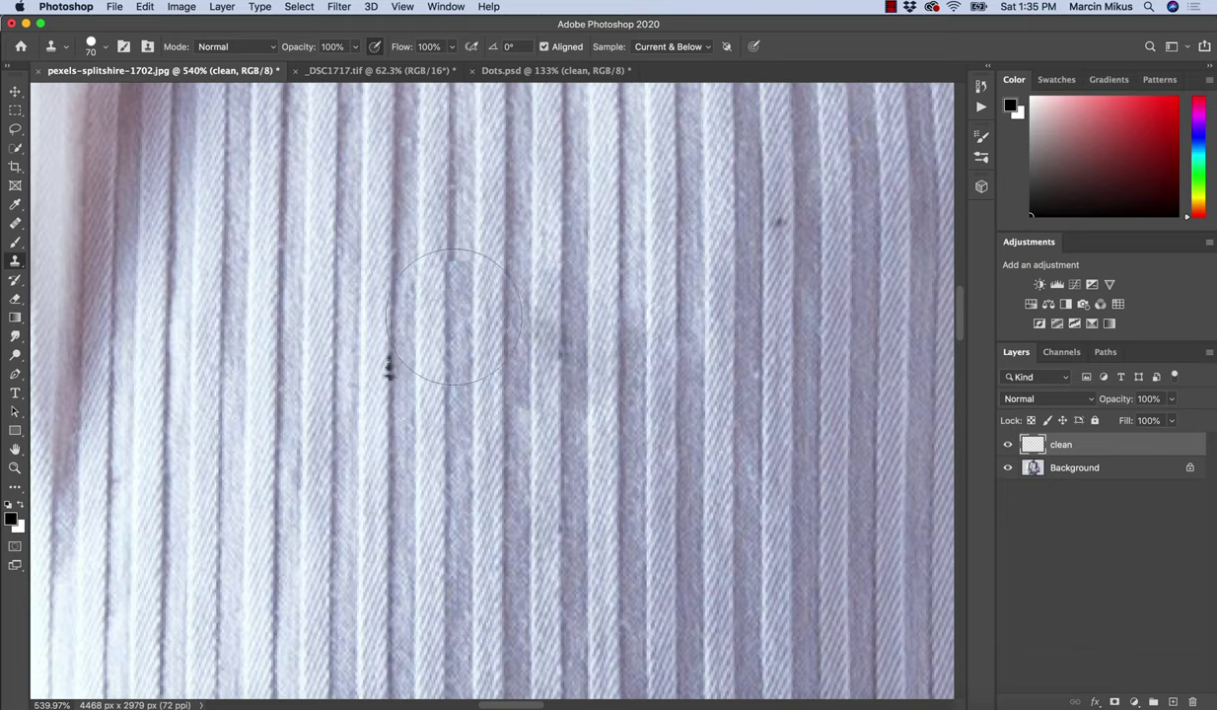
Drop the Clone Stamp hardness to 0%, zoom closer on the speck, and shrink the brush to 30 px
click(99, 49)
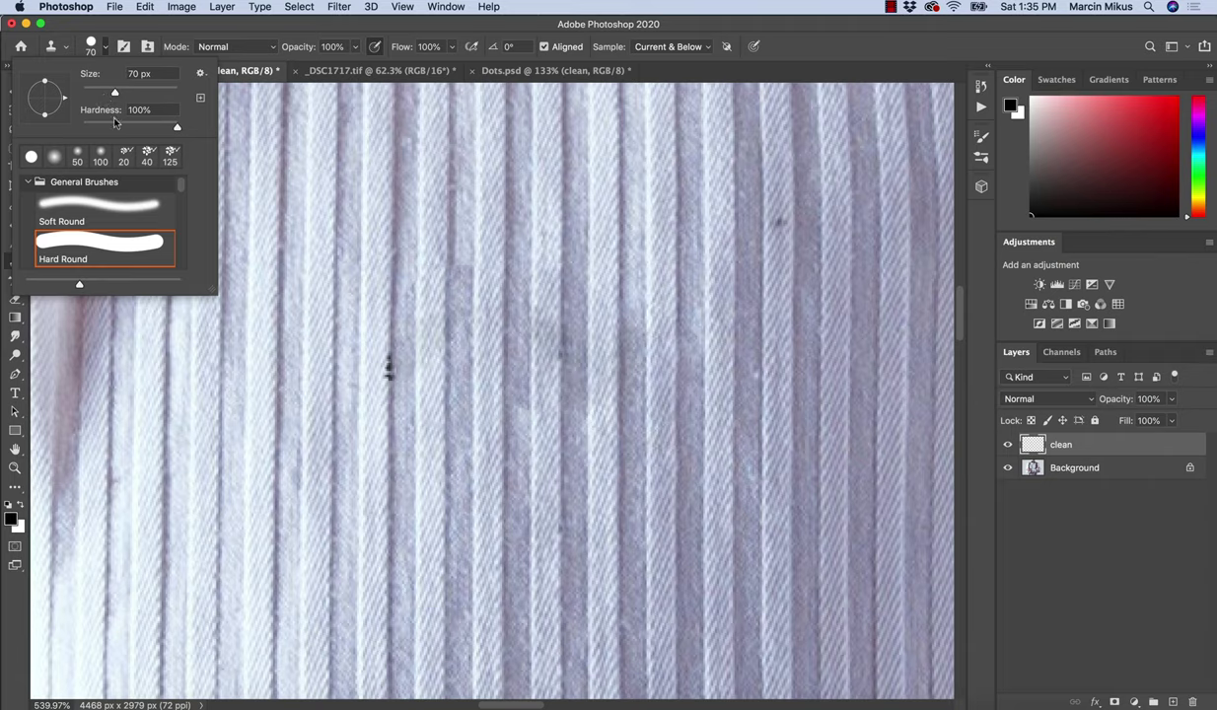
drag(109, 113, 65, 114)
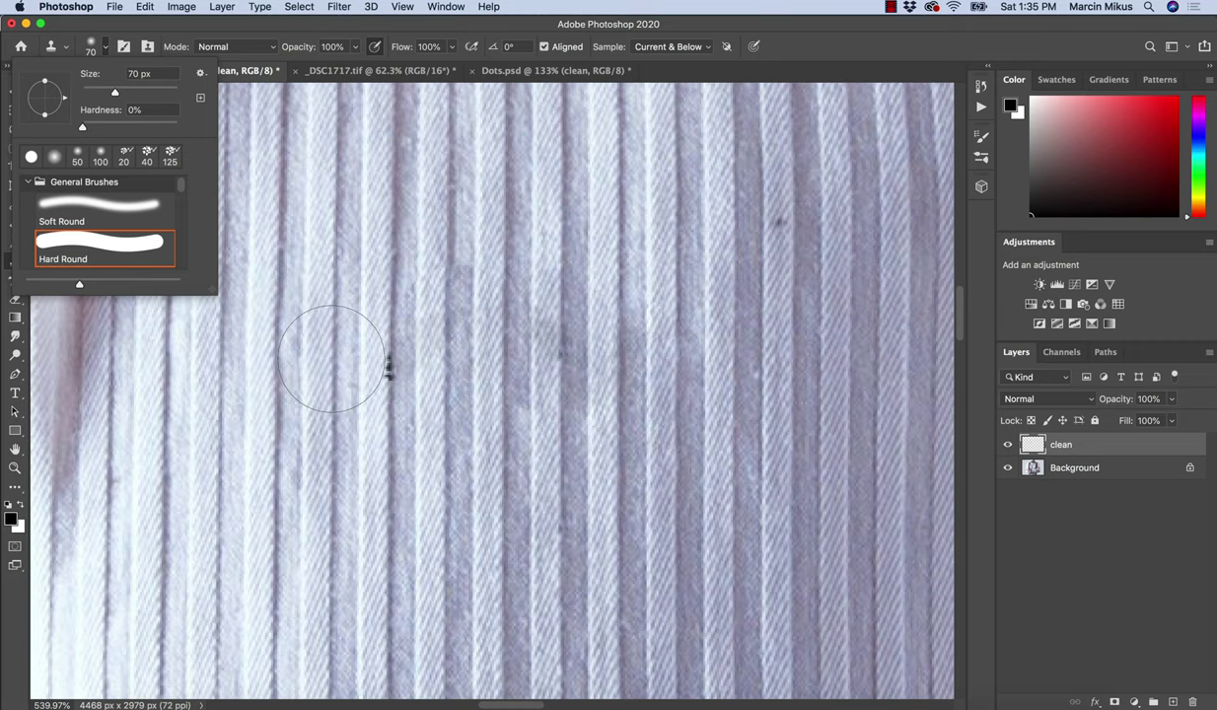
click(393, 232)
key(z)
drag(399, 401, 421, 375)
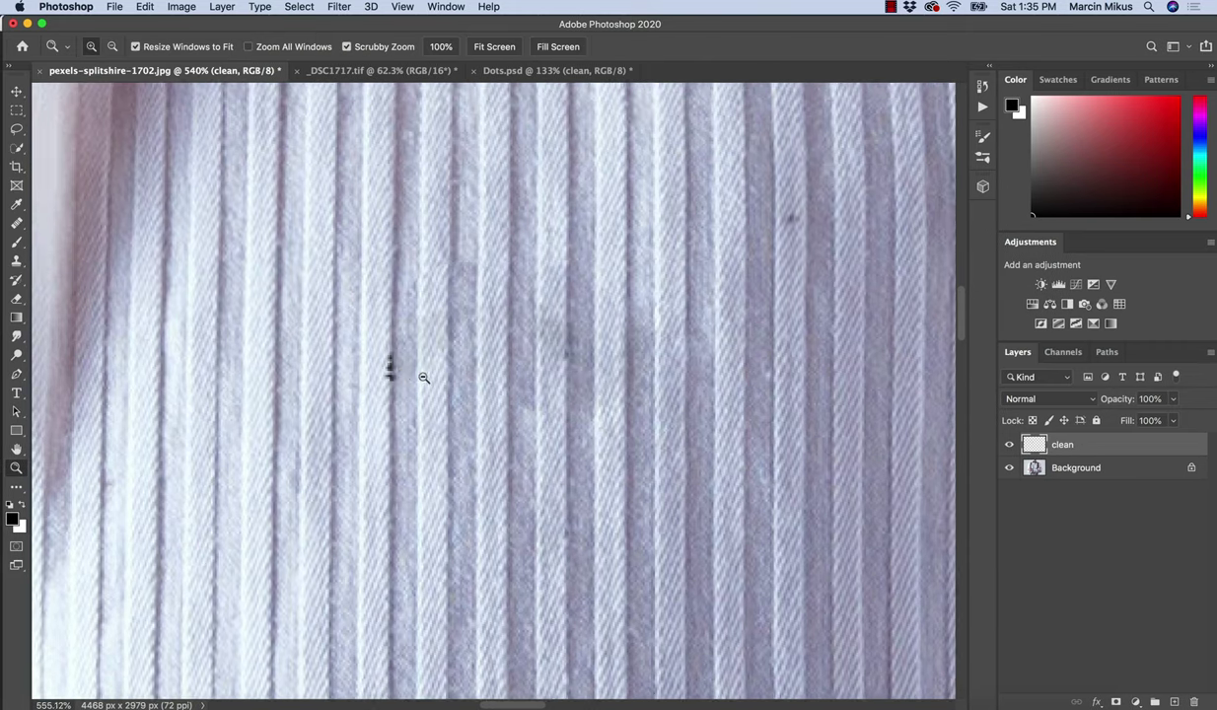
key(s)
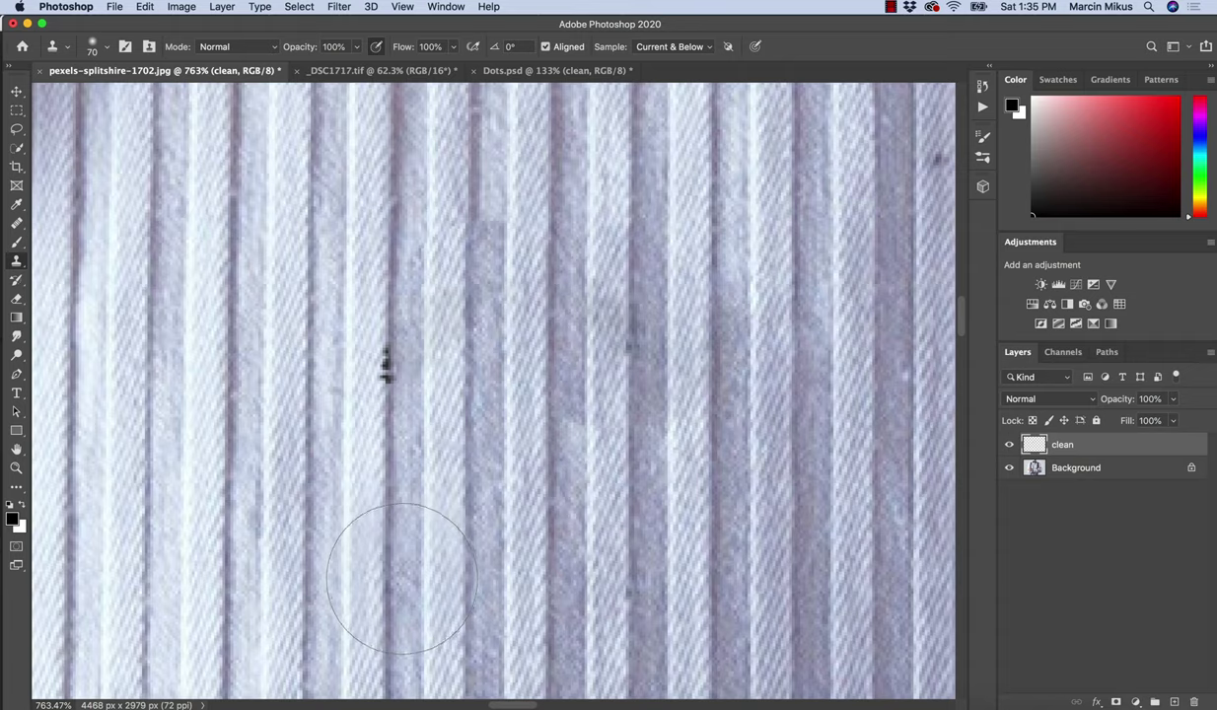
key(bracketleft)
key(bracketleft)
key(bracketleft)
key(bracketleft)
key(bracketleft)
key(bracketleft)
key(bracketleft)
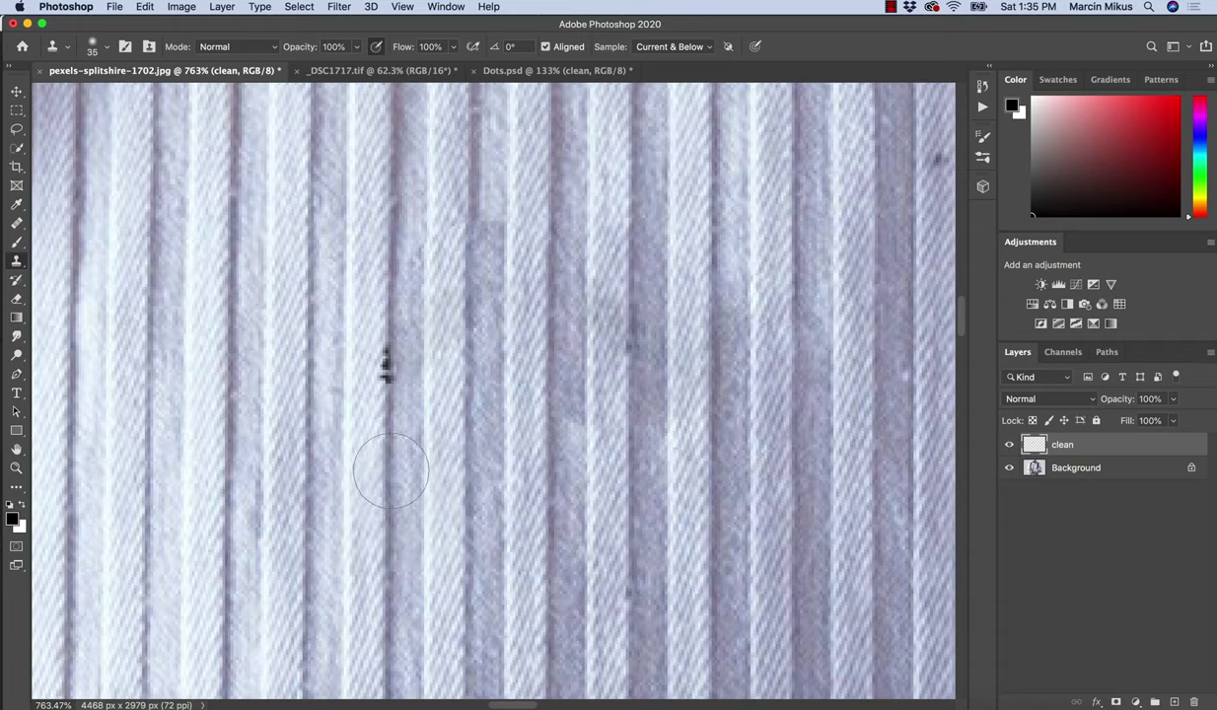
key(bracketleft)
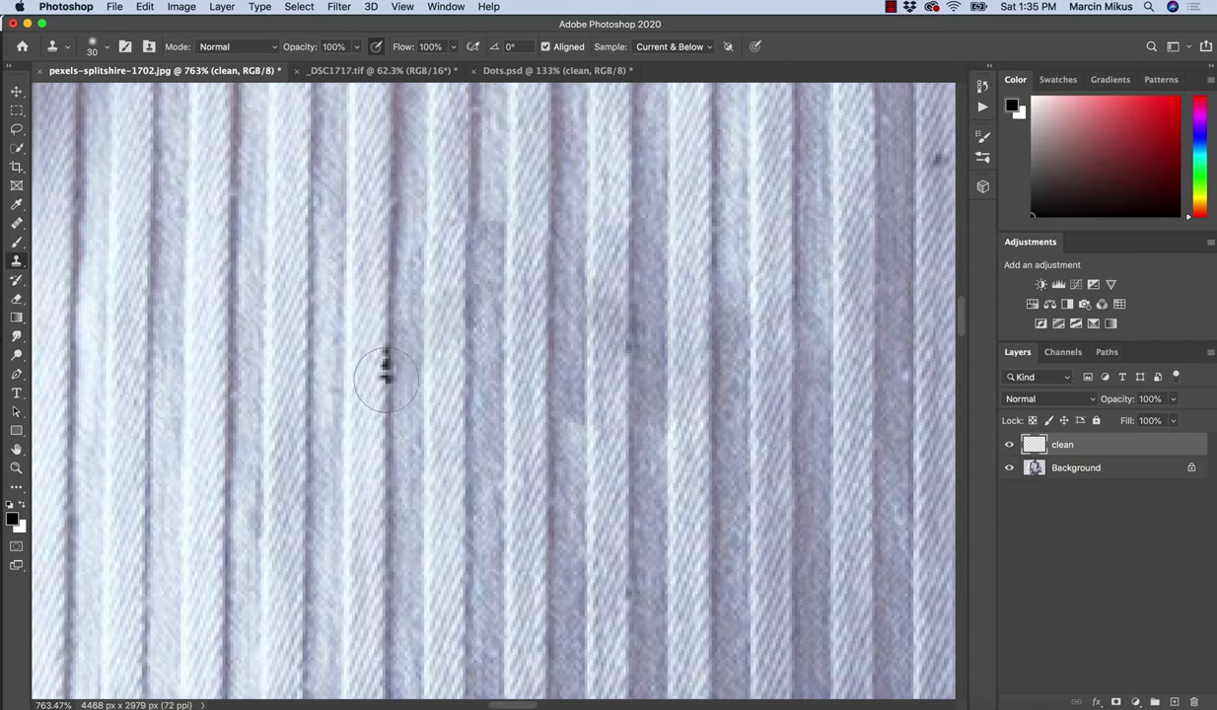
Clone away the last dark speck and extend the dark stripes across the light gaps
click(385, 378)
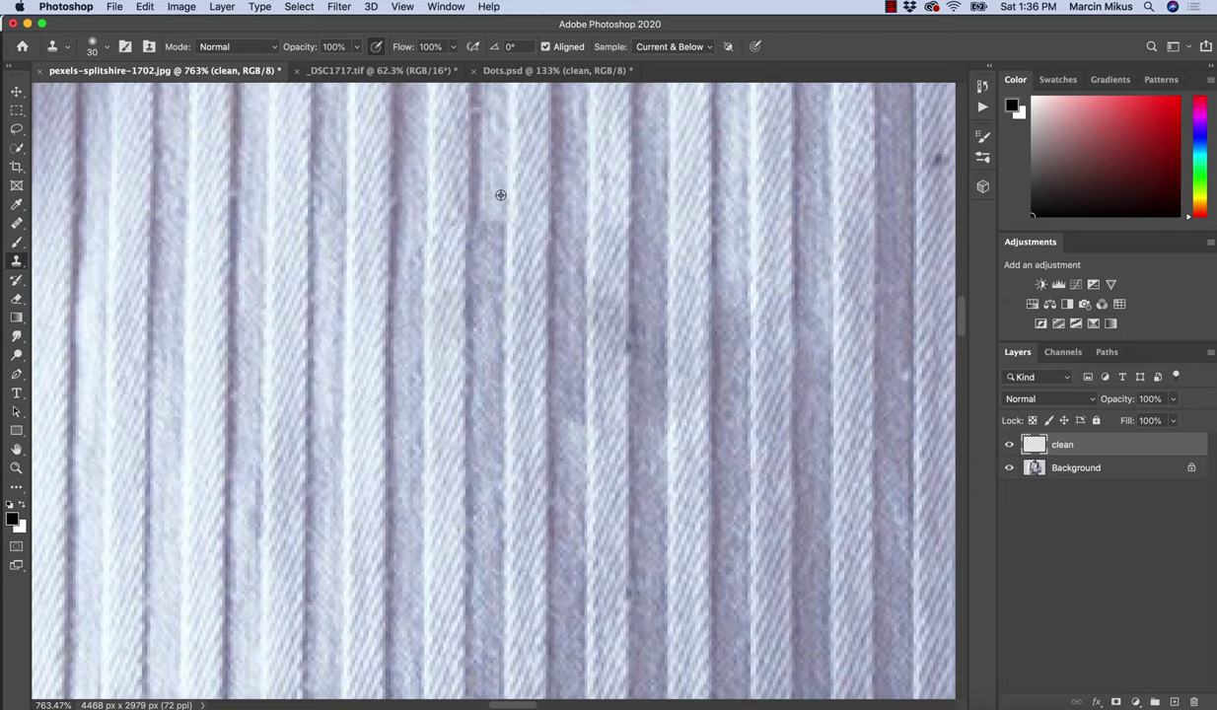
drag(487, 186, 486, 381)
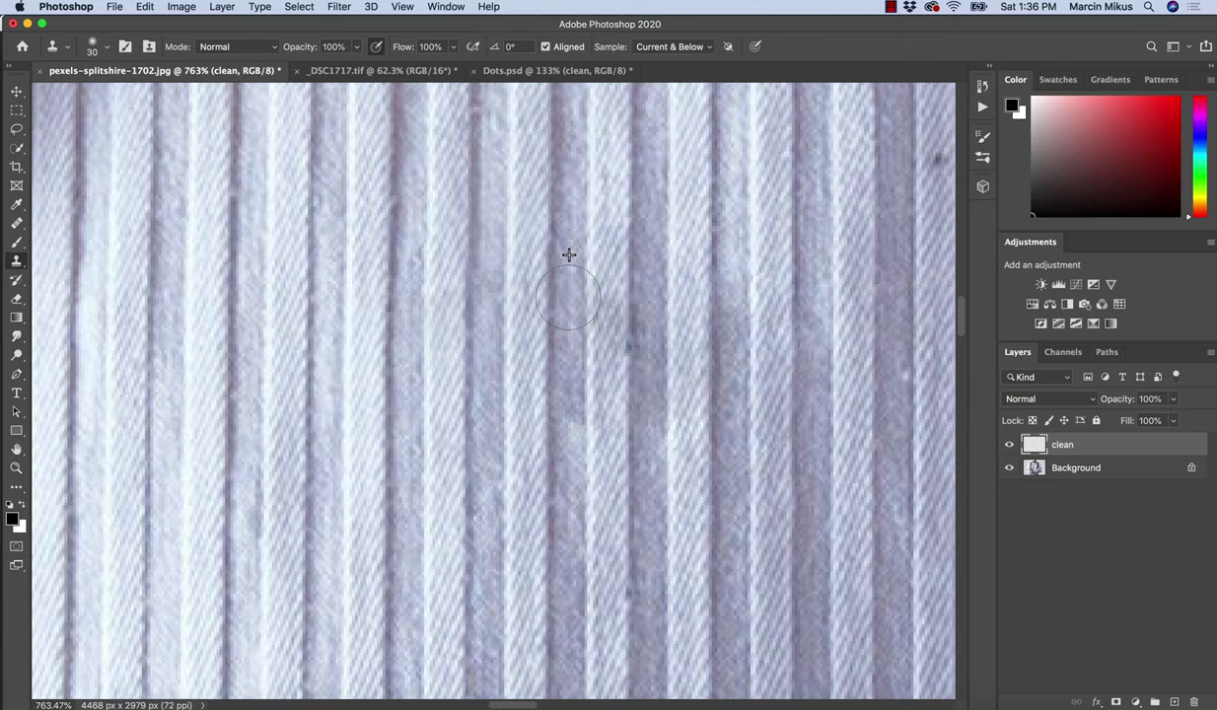
drag(569, 298, 568, 493)
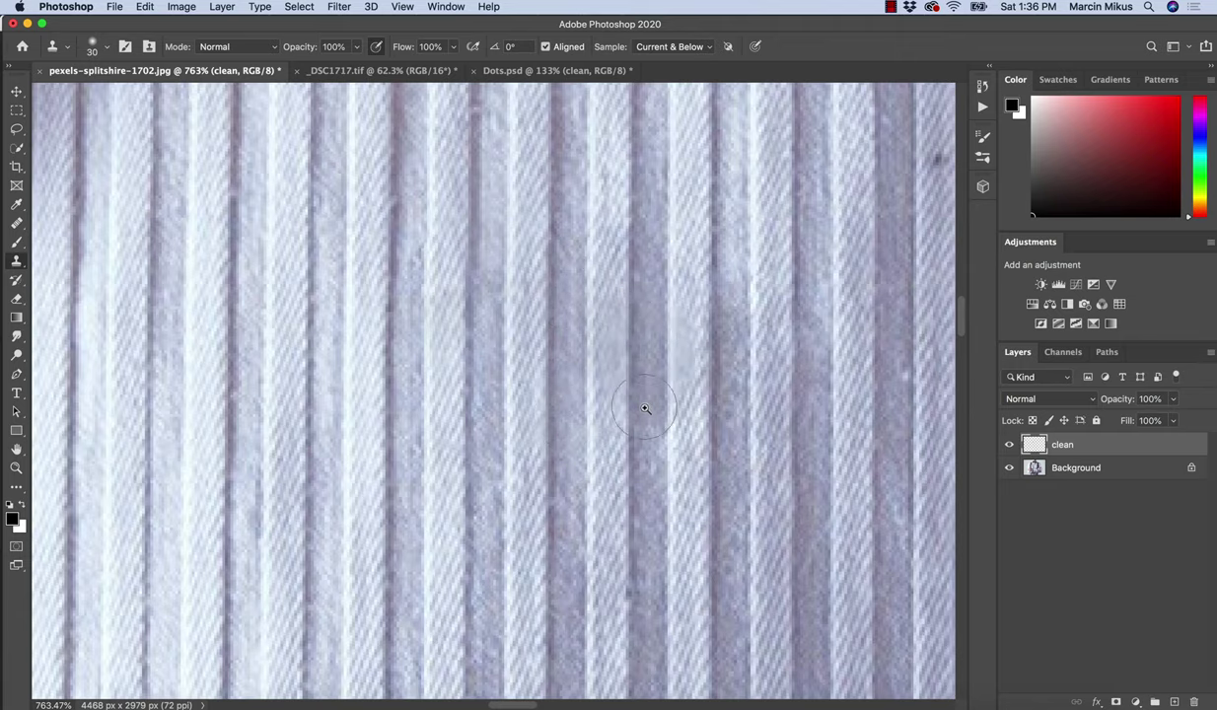
Zoom out to review the retouched shirt, then bring up the _DSC1717.tif portrait
key(z)
mouse_move(646, 408)
mouse_down()
mouse_move(609, 456)
mouse_move(648, 424)
mouse_move(626, 549)
mouse_up()
key(s)
key(z)
key(z)
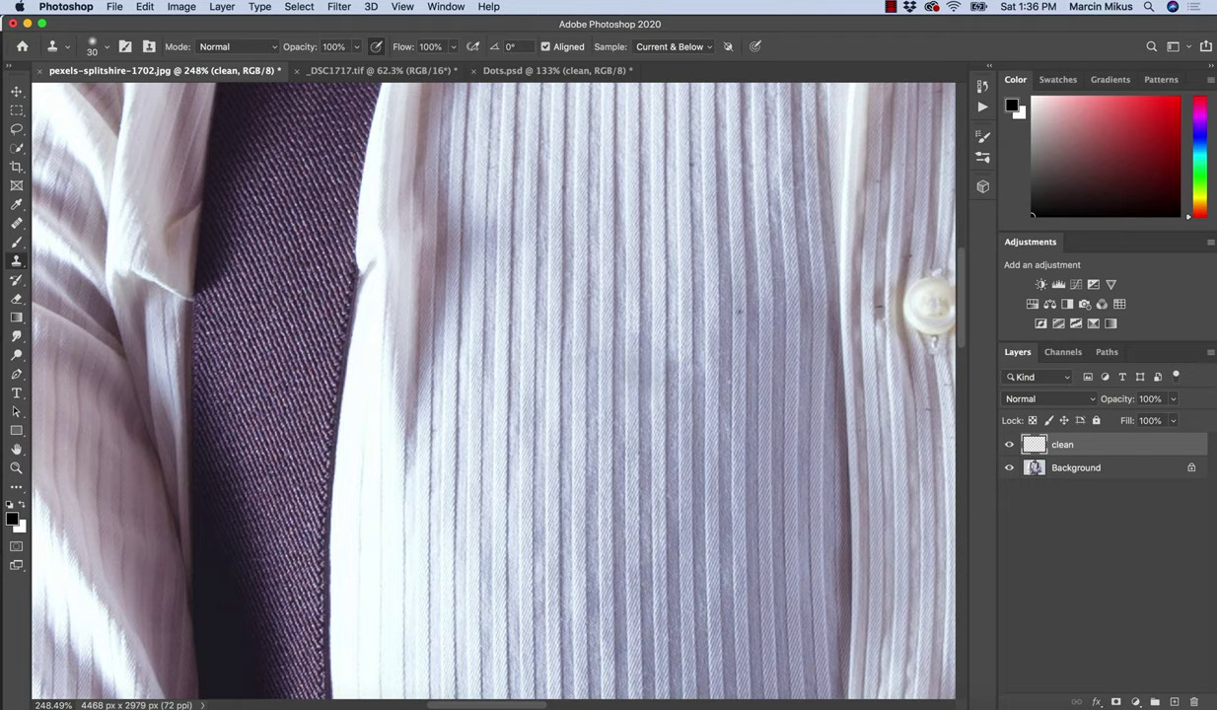
click(363, 71)
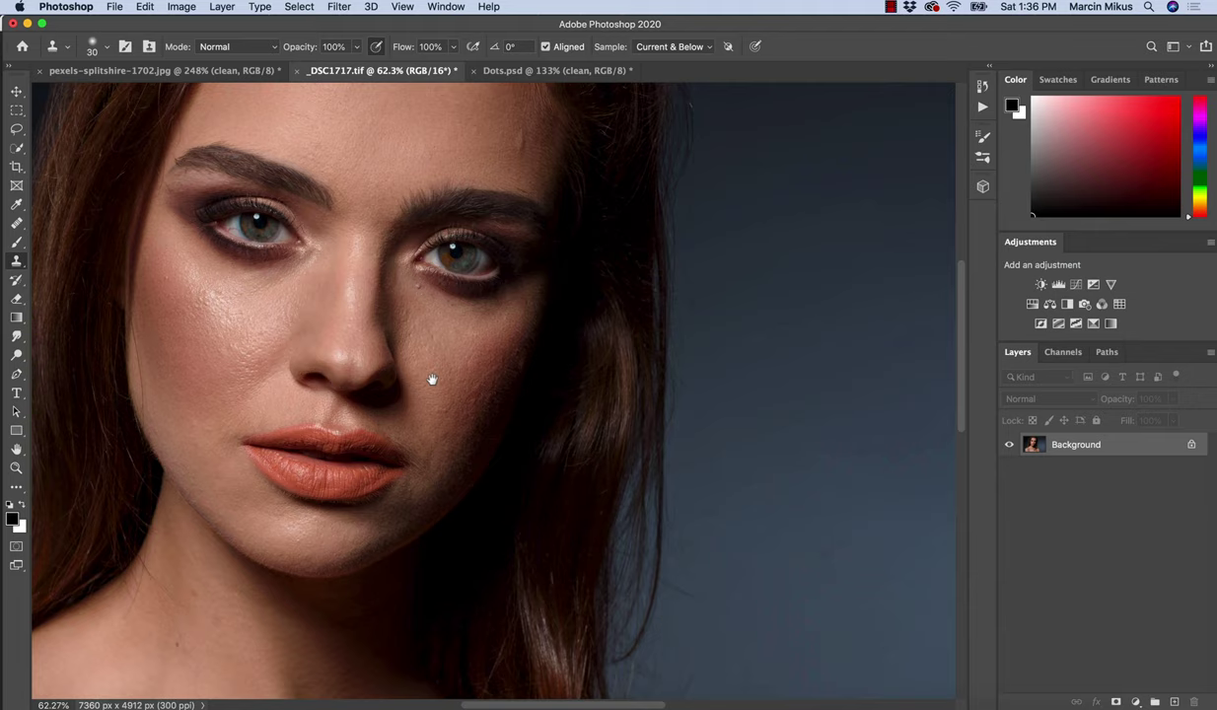
Center the face and add a new empty layer above Background, renaming it
drag(432, 379, 559, 403)
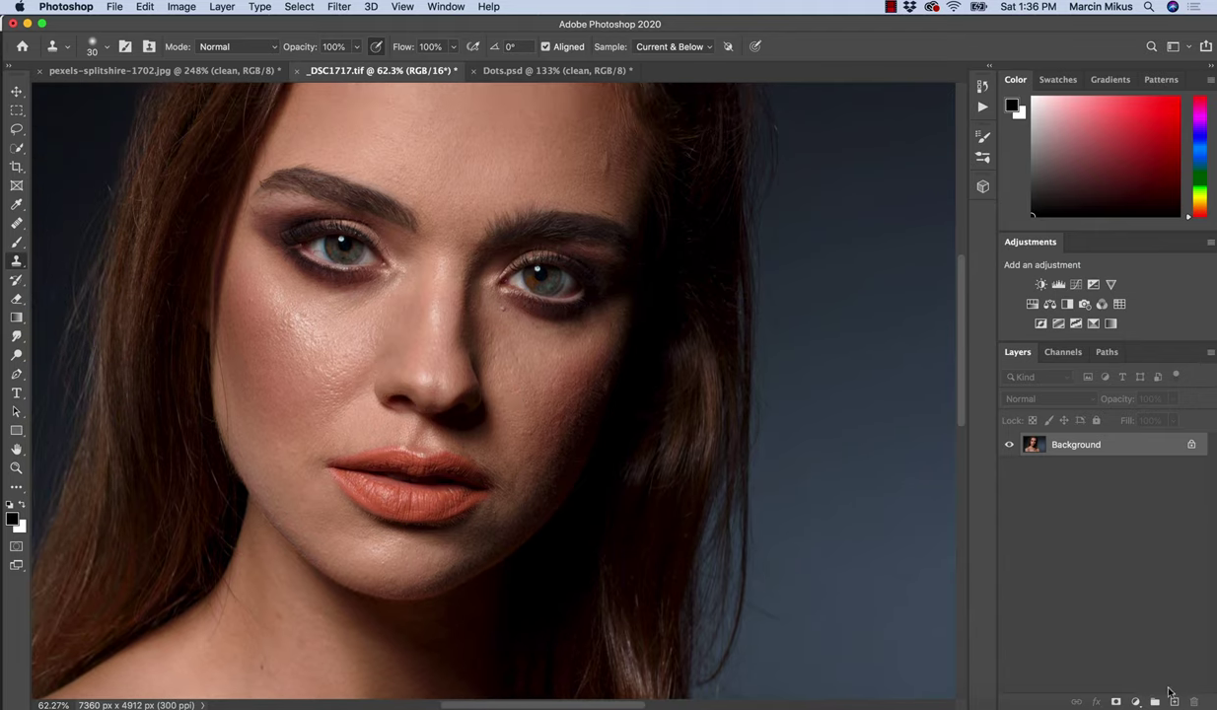
click(1176, 703)
double_click(1070, 445)
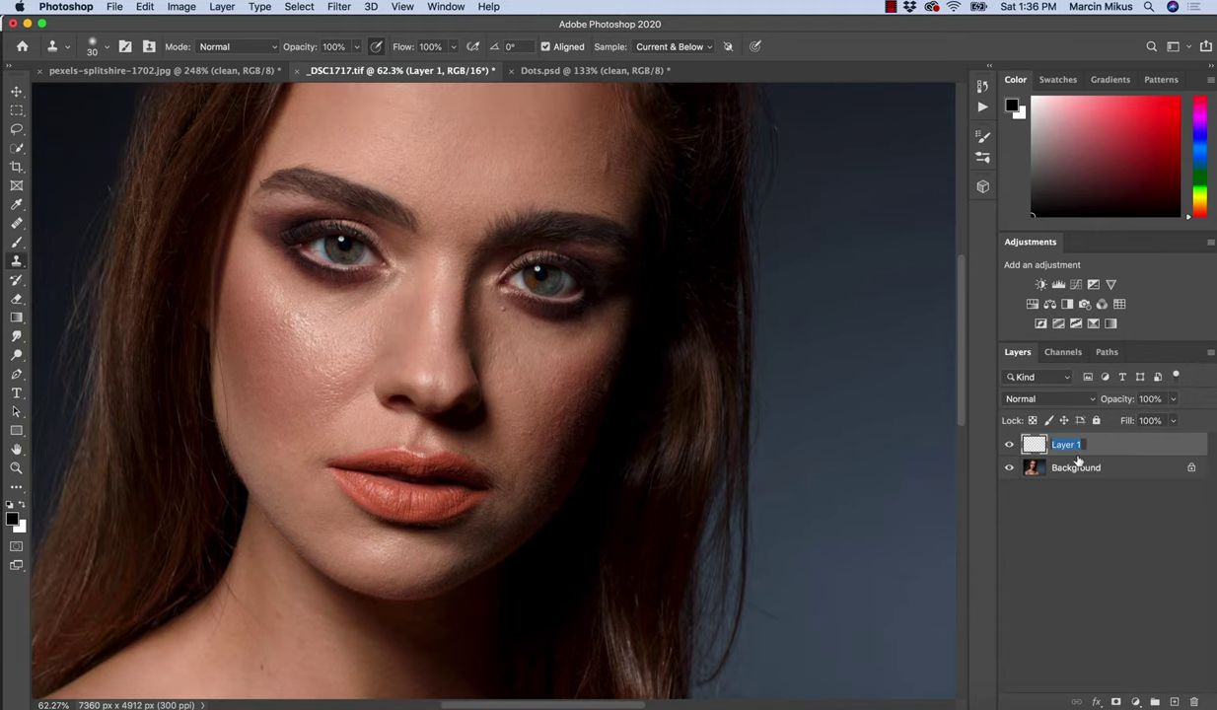
text(clean)
key(Return)
Zoom in on the lips and chin hairs, keeping the Clone Stamp active
key(z)
mouse_move(515, 530)
mouse_down()
mouse_move(581, 522)
mouse_move(596, 533)
mouse_up()
key(s)
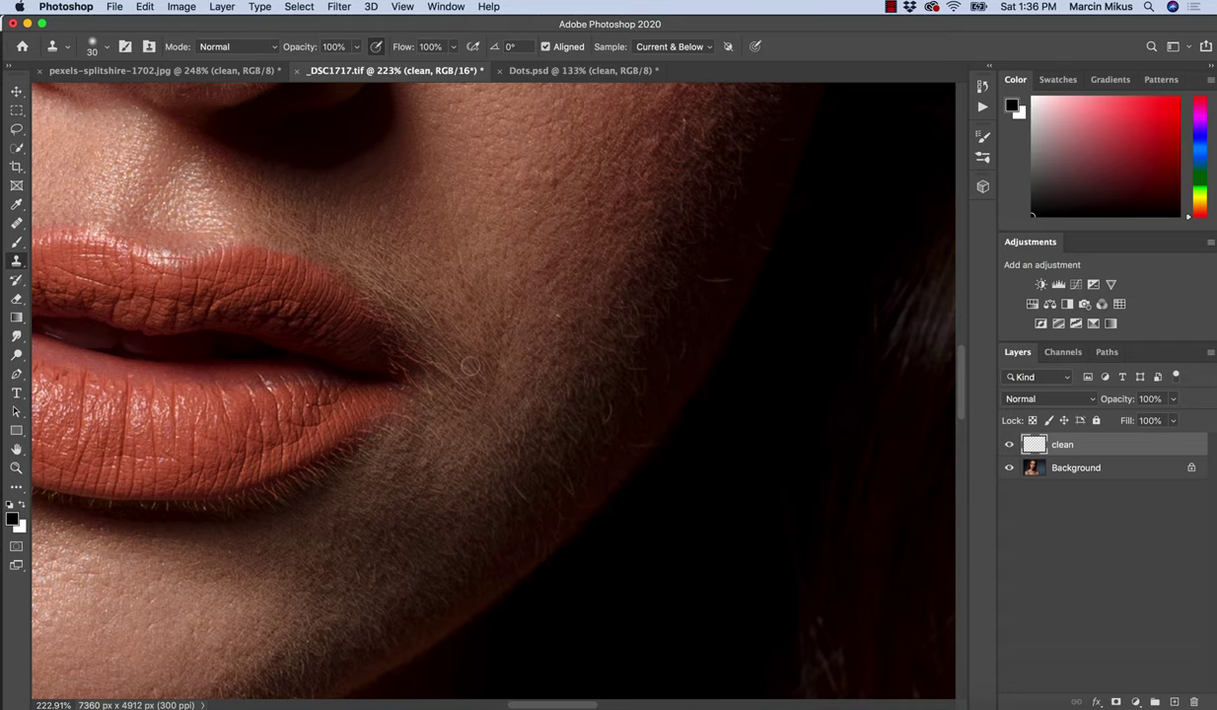
key(z)
mouse_move(448, 305)
mouse_down()
mouse_move(489, 302)
mouse_move(506, 357)
mouse_up()
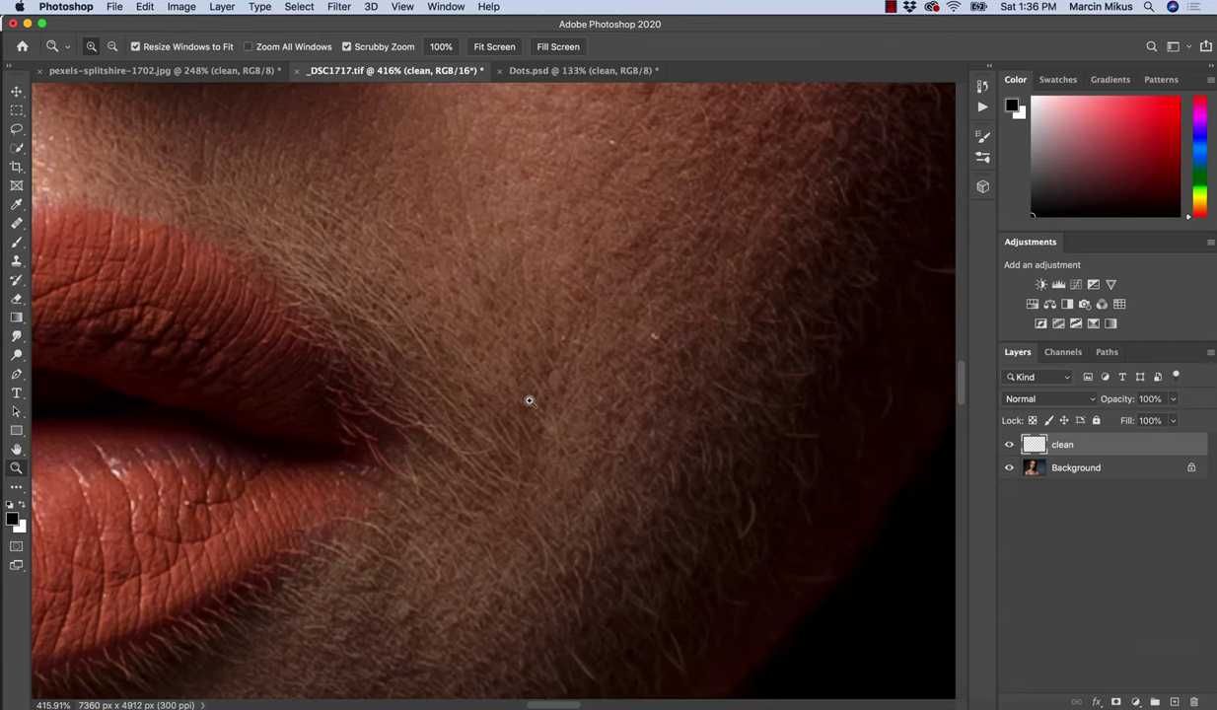
key(s)
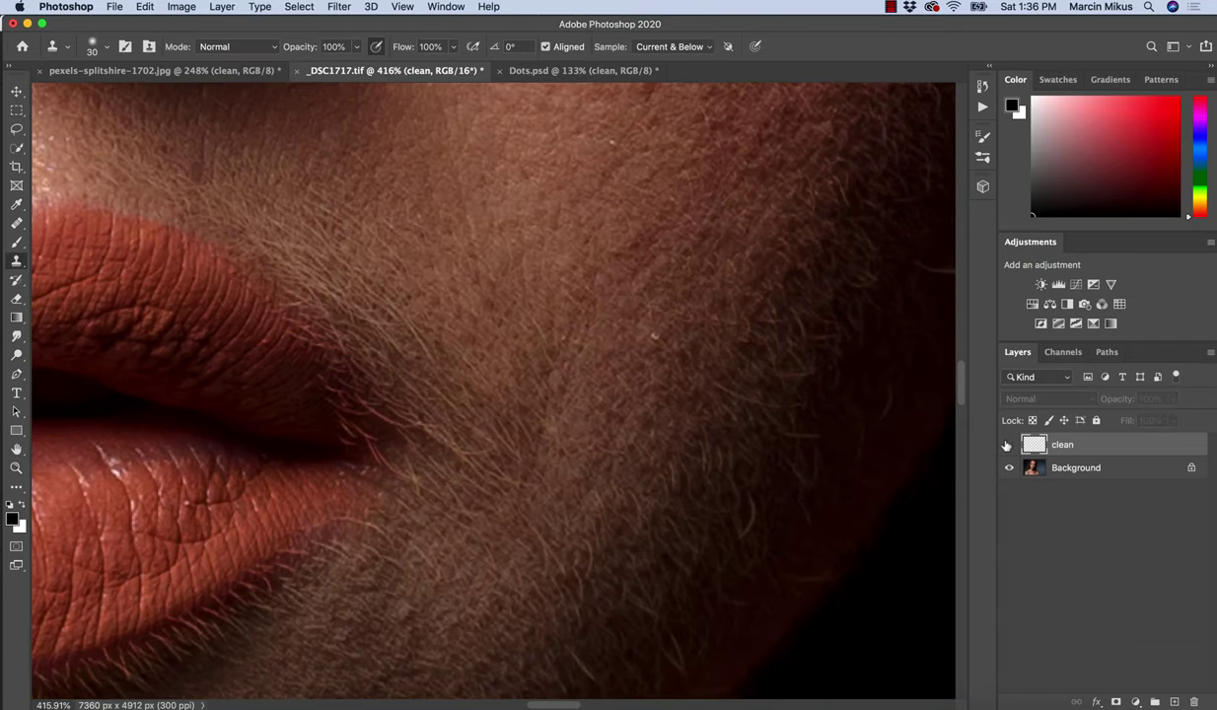
Undo the layer and recreate an empty layer above Background named 'clean'
key(super+z)
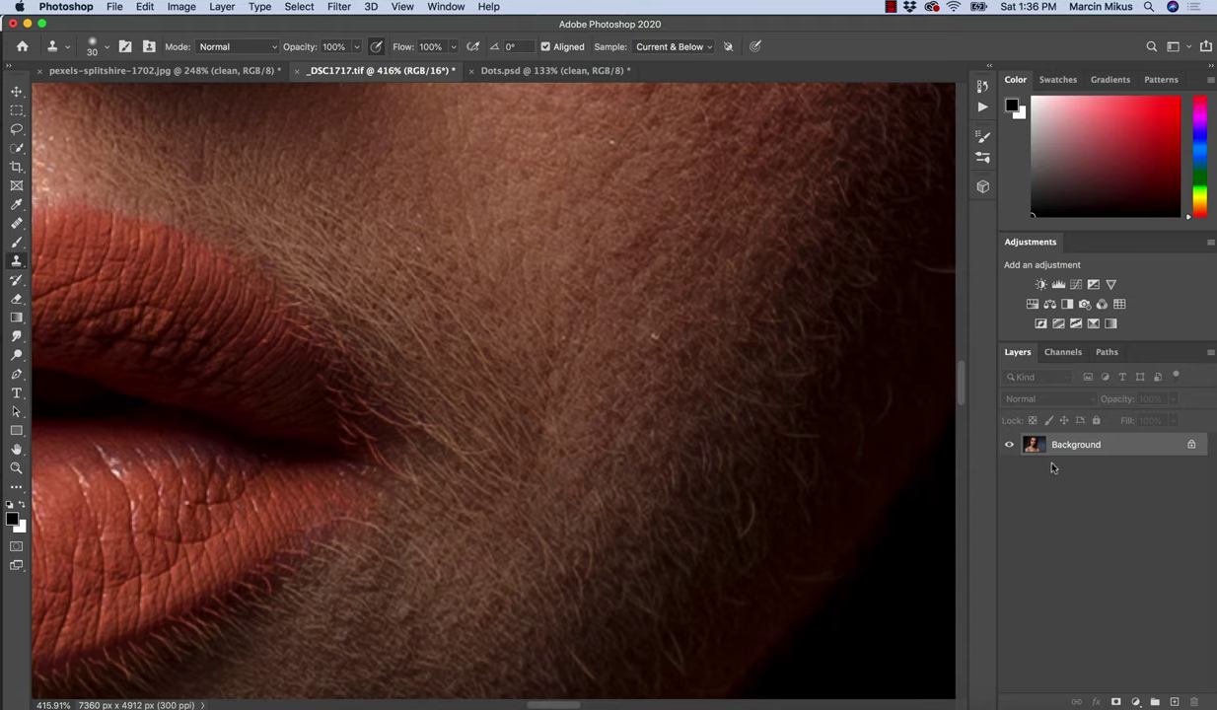
click(1174, 702)
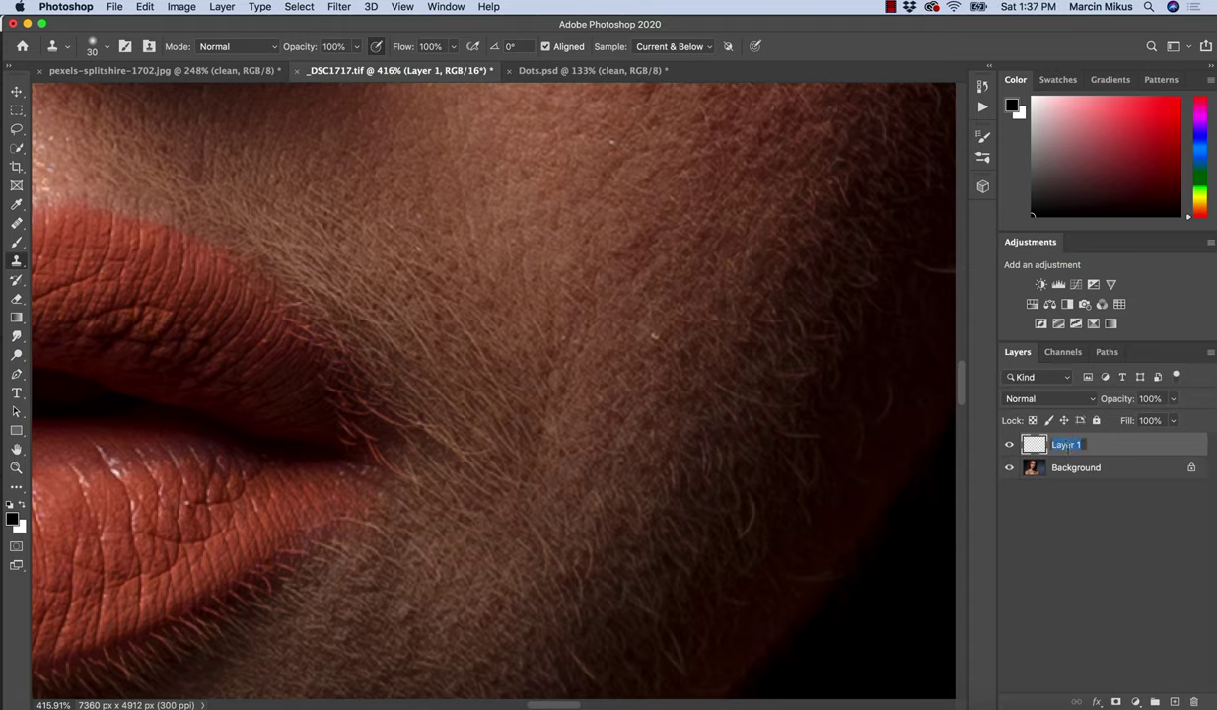
text(clean)
key(Return)
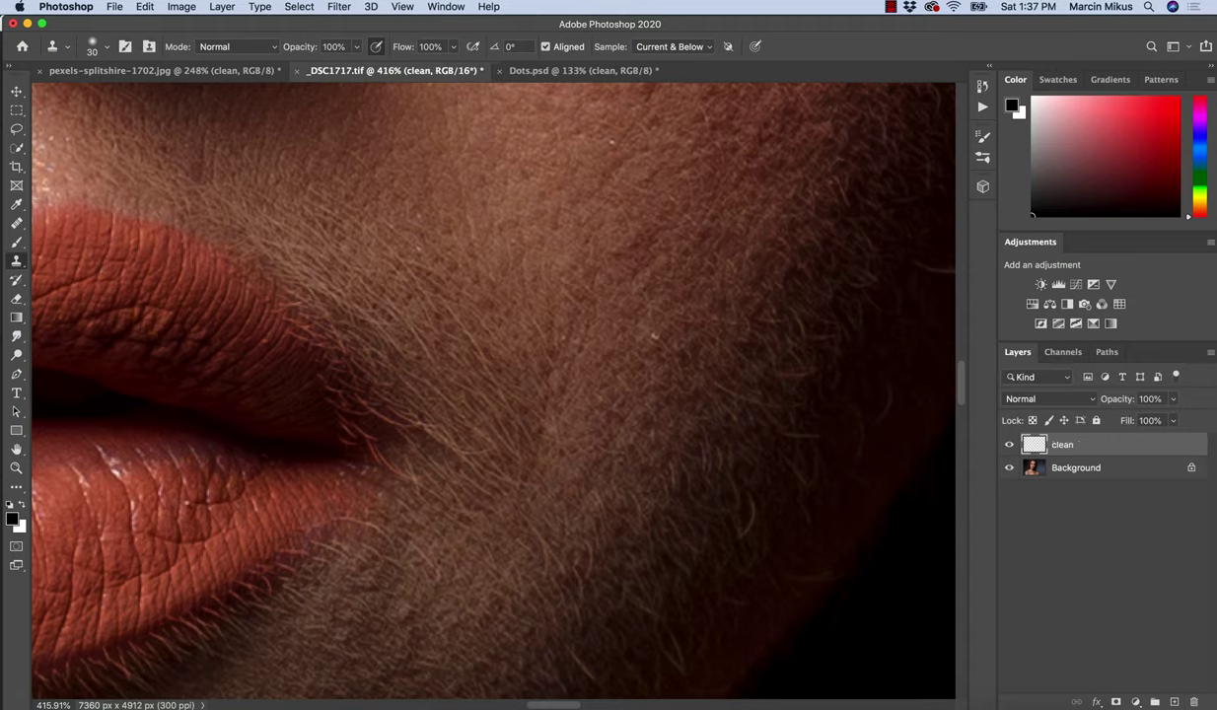
Heal the stray chin hairs beside the lip corner with a size-60 Healing Brush
click(16, 223)
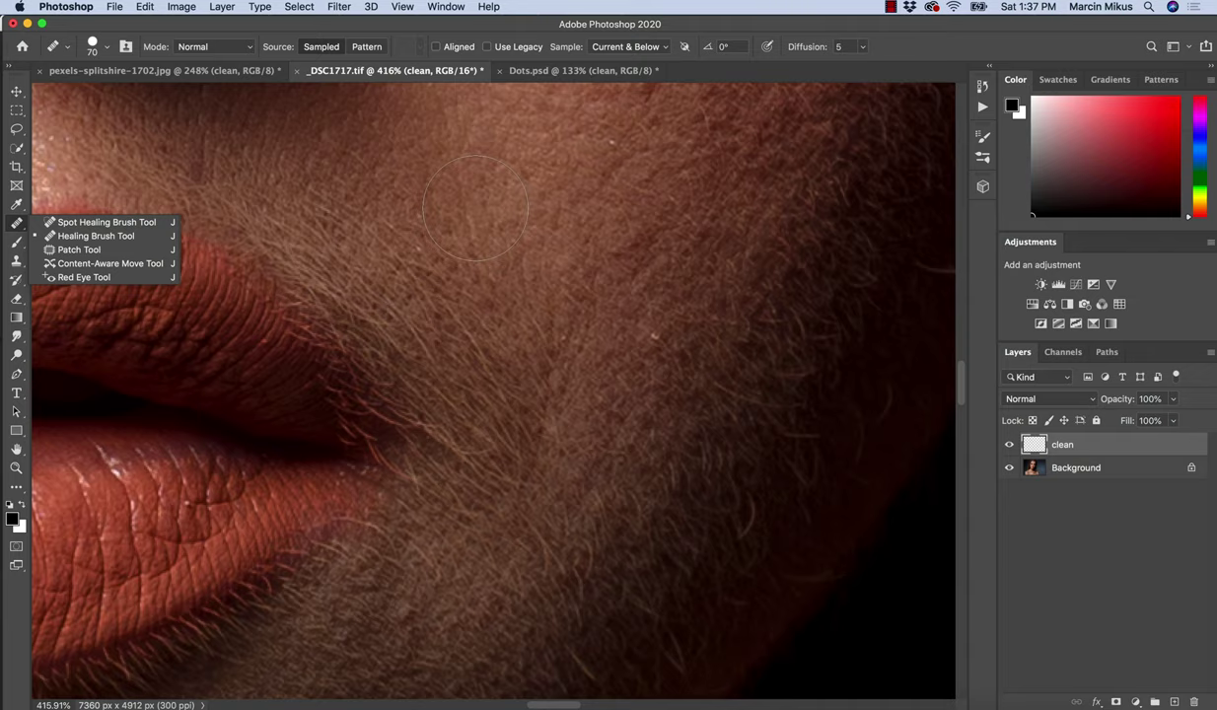
key(bracketleft)
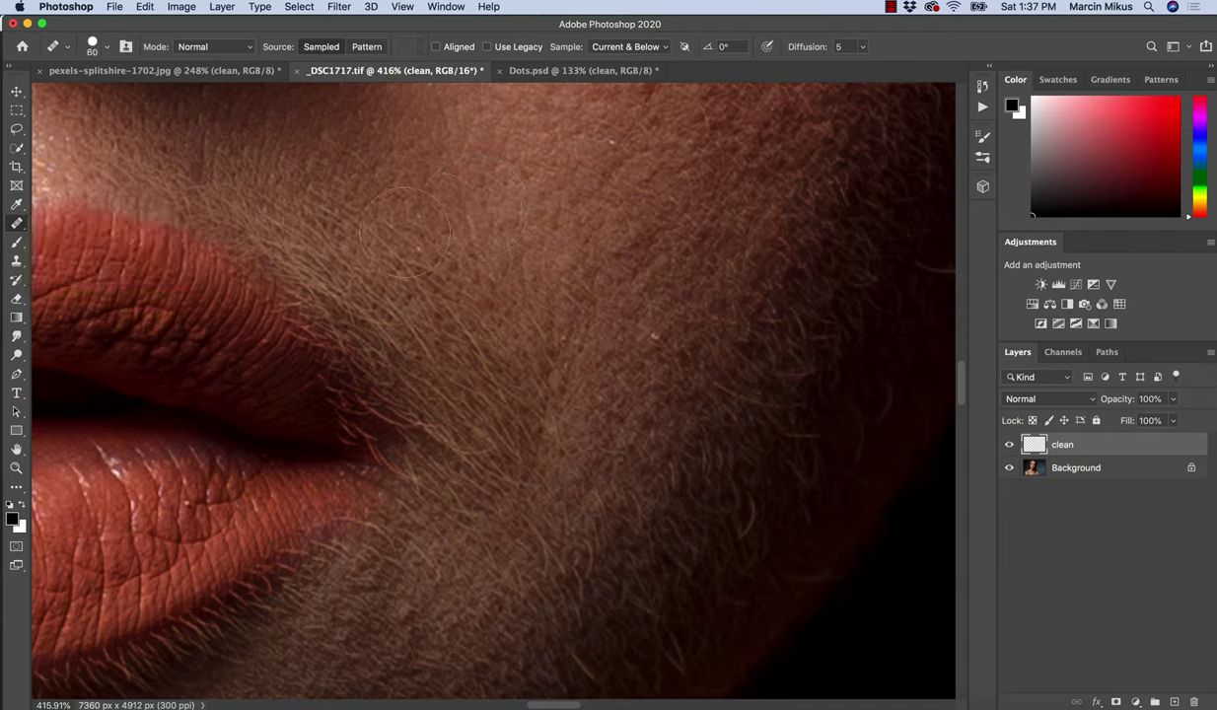
mouse_move(405, 234)
mouse_down()
mouse_move(378, 238)
mouse_move(472, 378)
mouse_move(481, 468)
mouse_up()
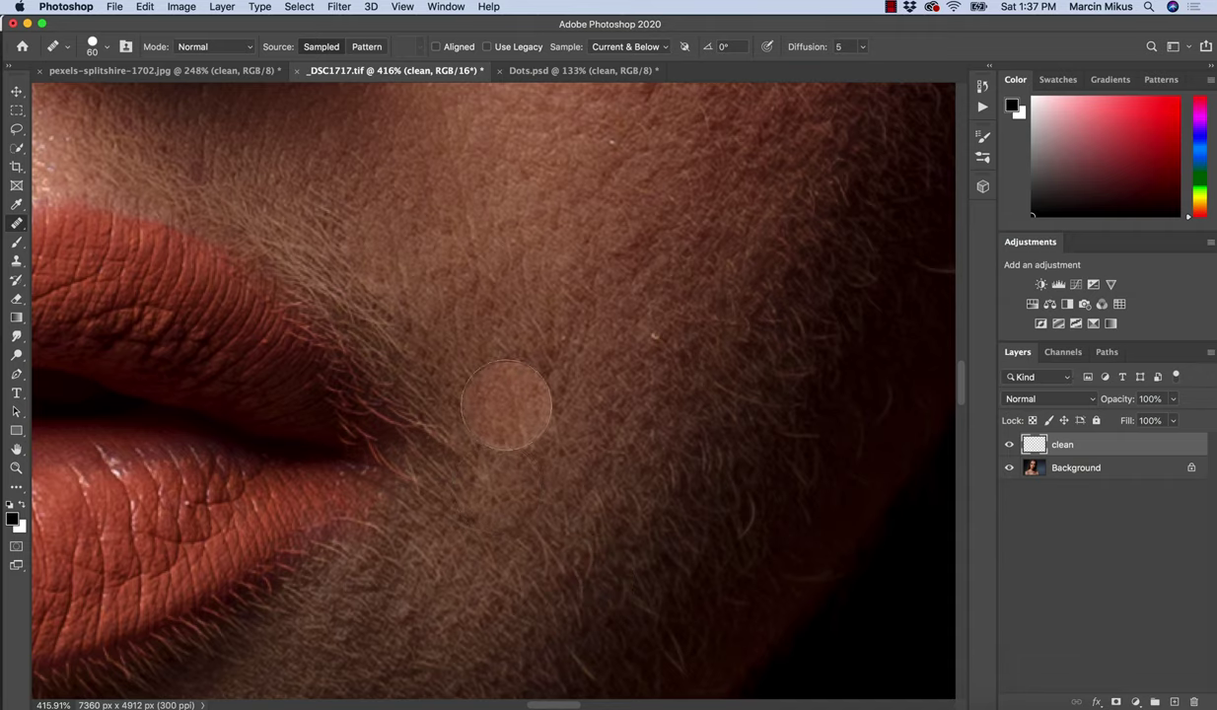
drag(448, 358, 473, 358)
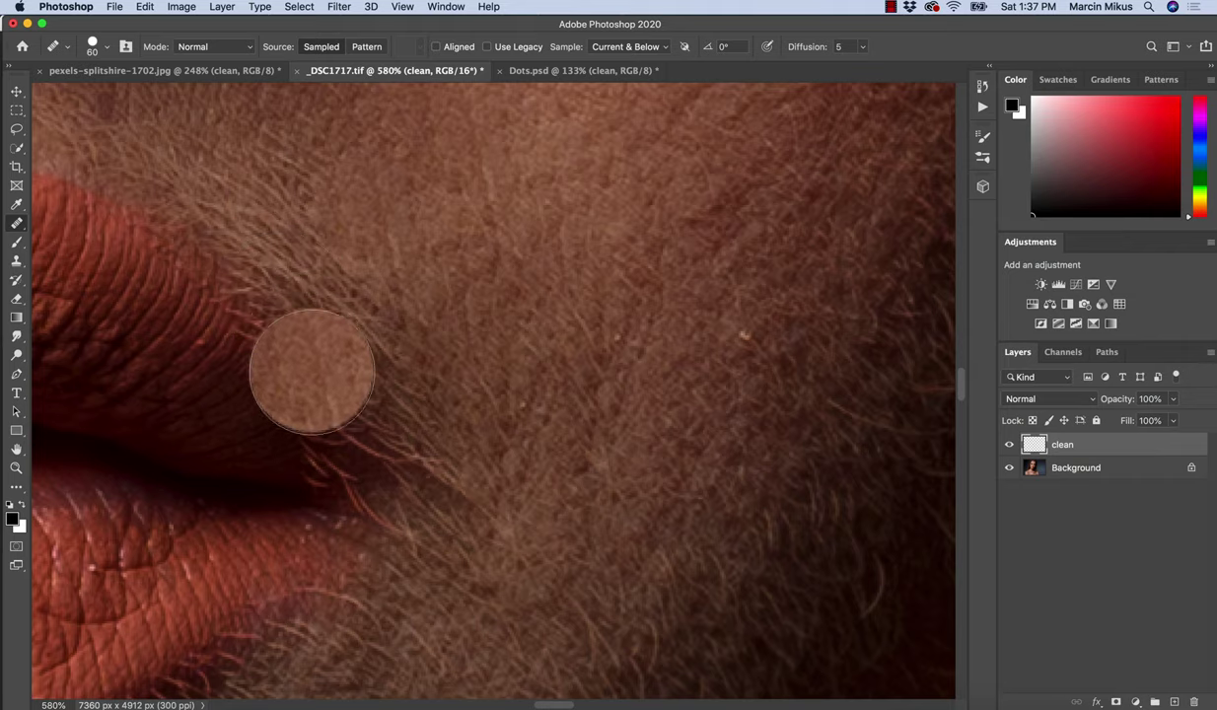
drag(340, 355, 336, 375)
key(j)
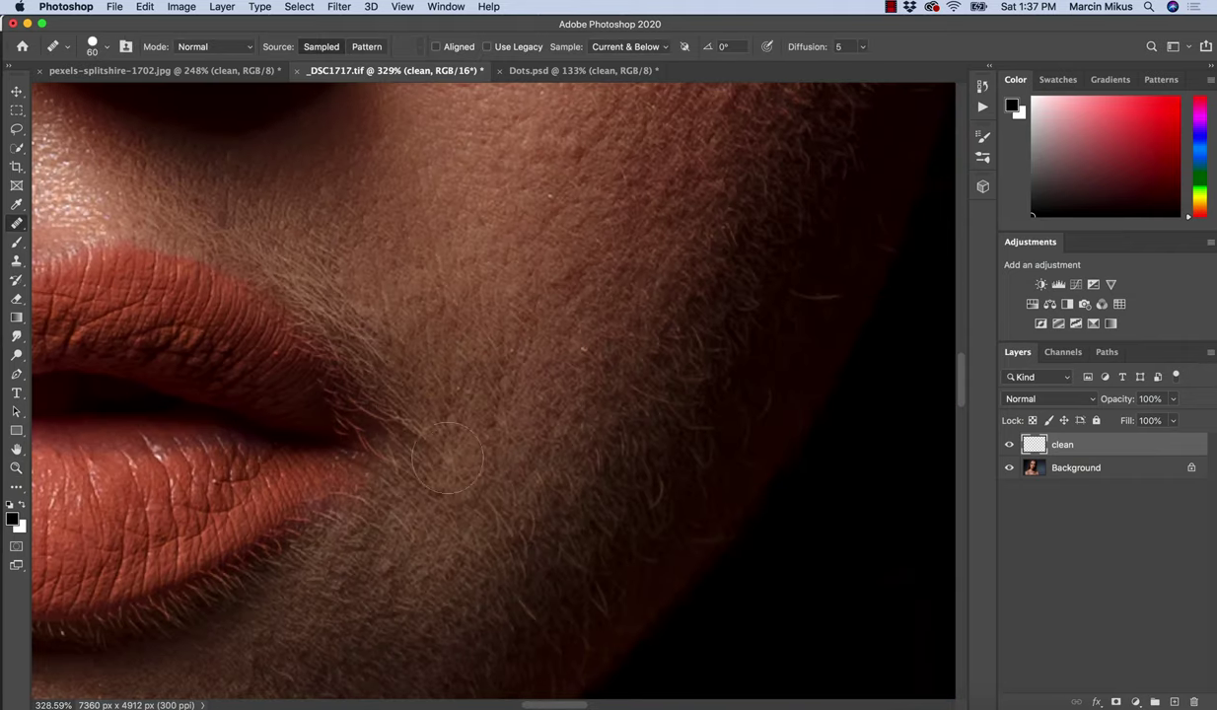
click(16, 262)
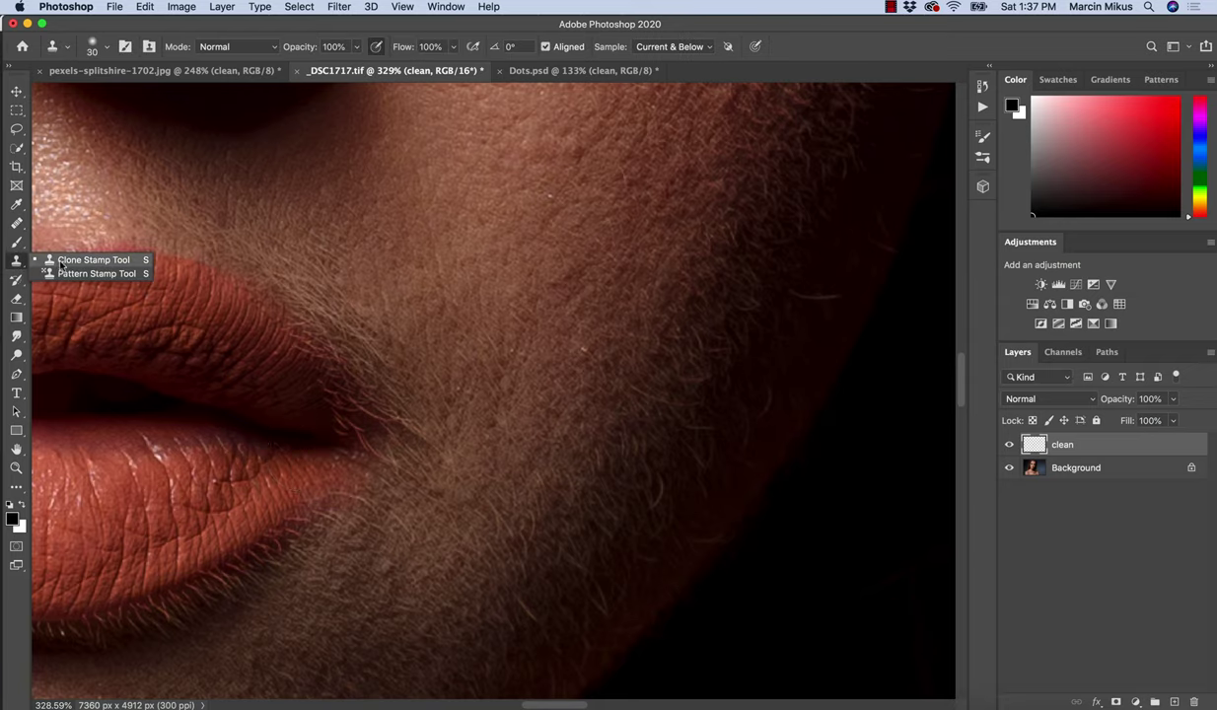
Select the Clone Stamp with 62% hardness and a 40 px brush
click(60, 262)
click(105, 49)
drag(120, 129, 155, 128)
click(106, 49)
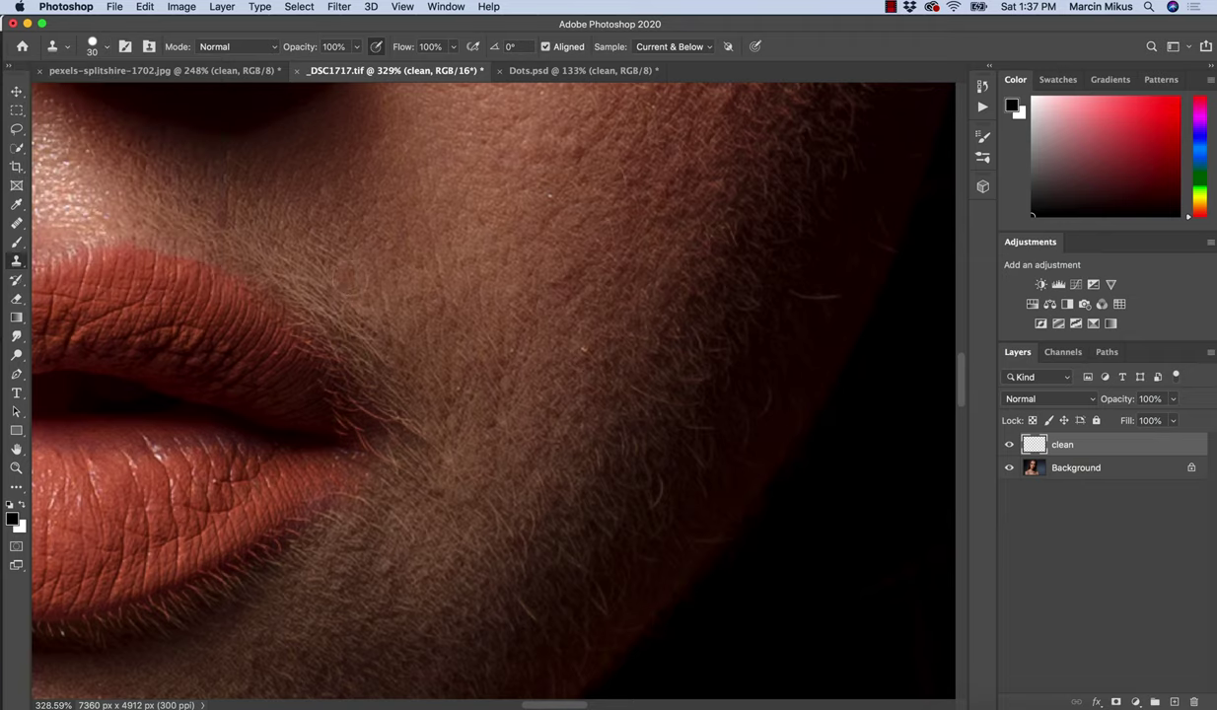
key(bracketright)
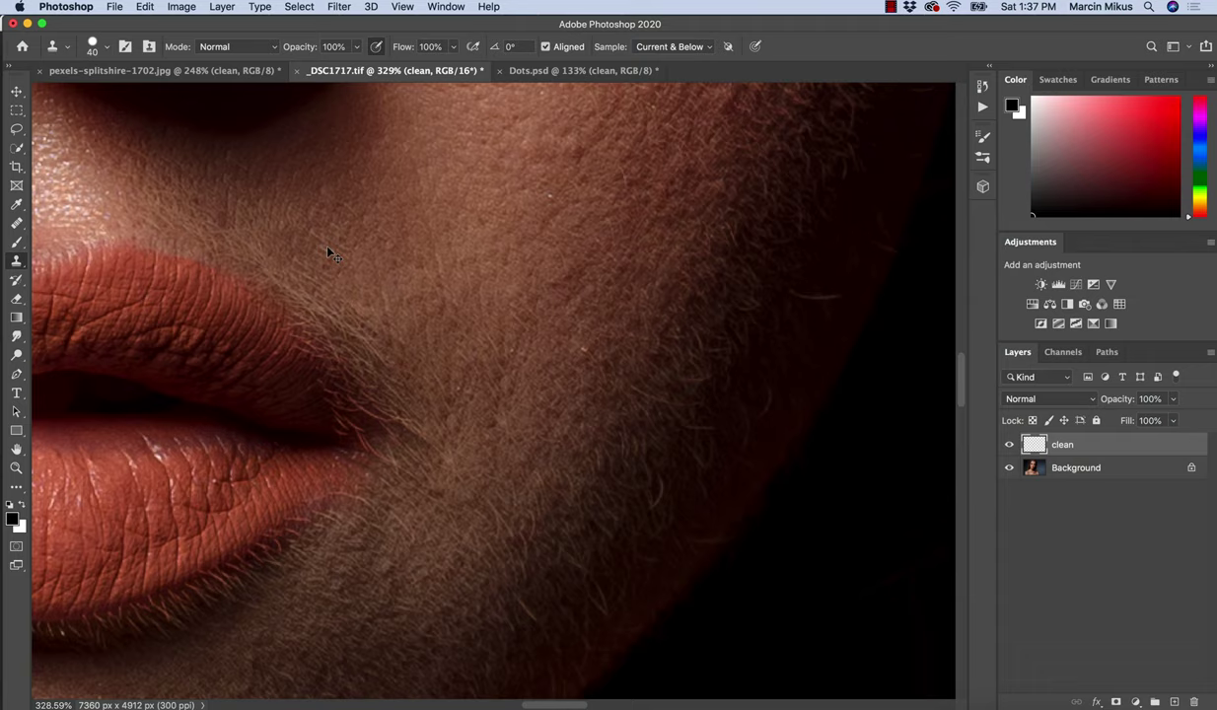
Clone skin over the hairs along the lip edge, undoing one stroke and checking close-up
mouse_move(316, 254)
mouse_down()
mouse_move(394, 371)
mouse_move(445, 505)
mouse_up()
drag(410, 429, 454, 429)
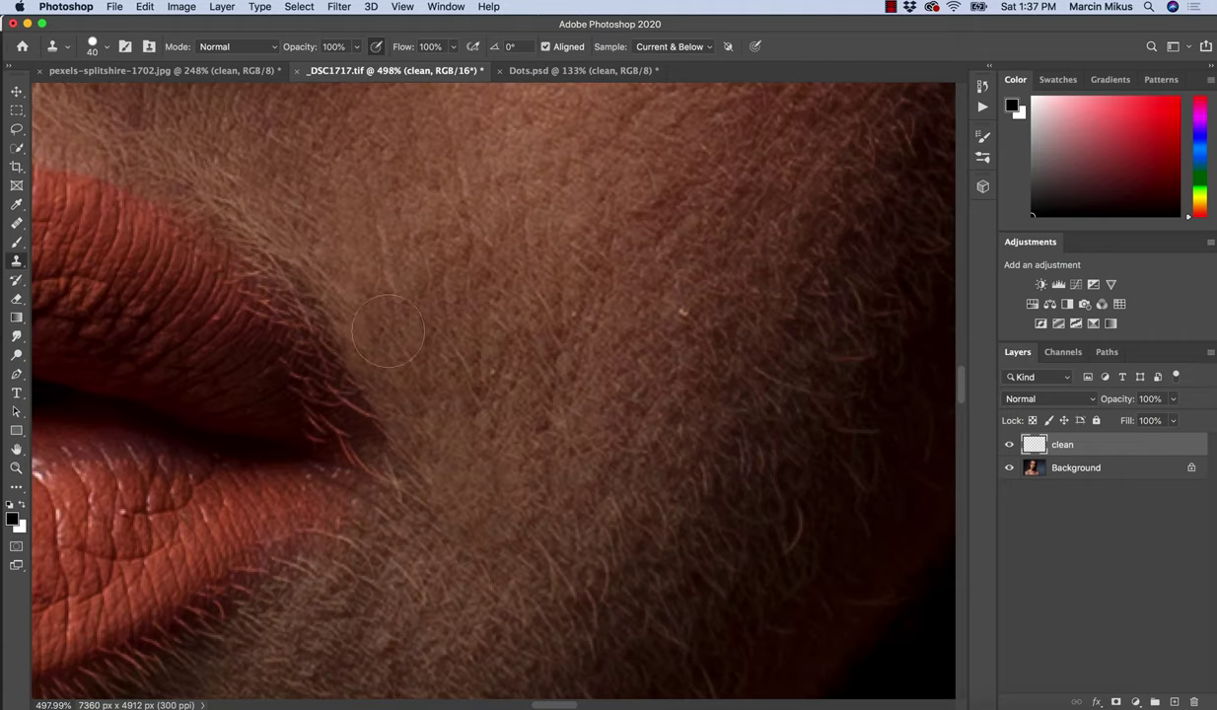
mouse_move(352, 336)
mouse_down()
mouse_move(386, 373)
mouse_move(389, 401)
mouse_up()
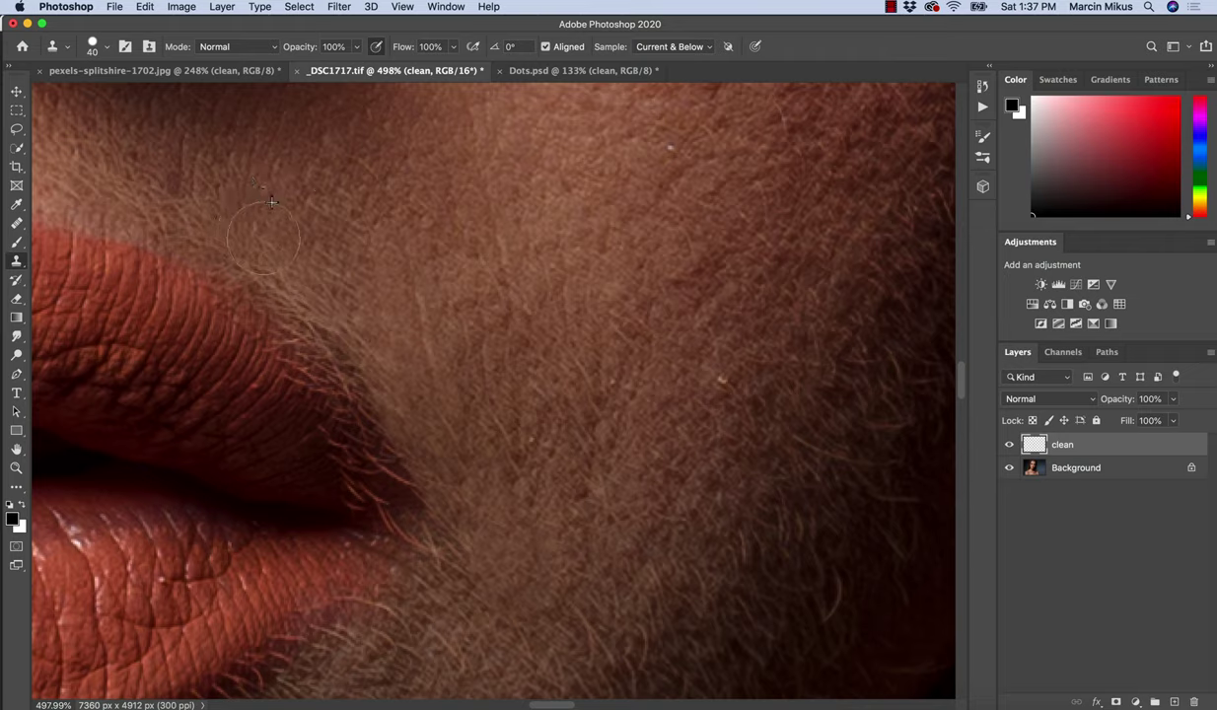
key(super+z)
key(z)
drag(349, 288, 315, 289)
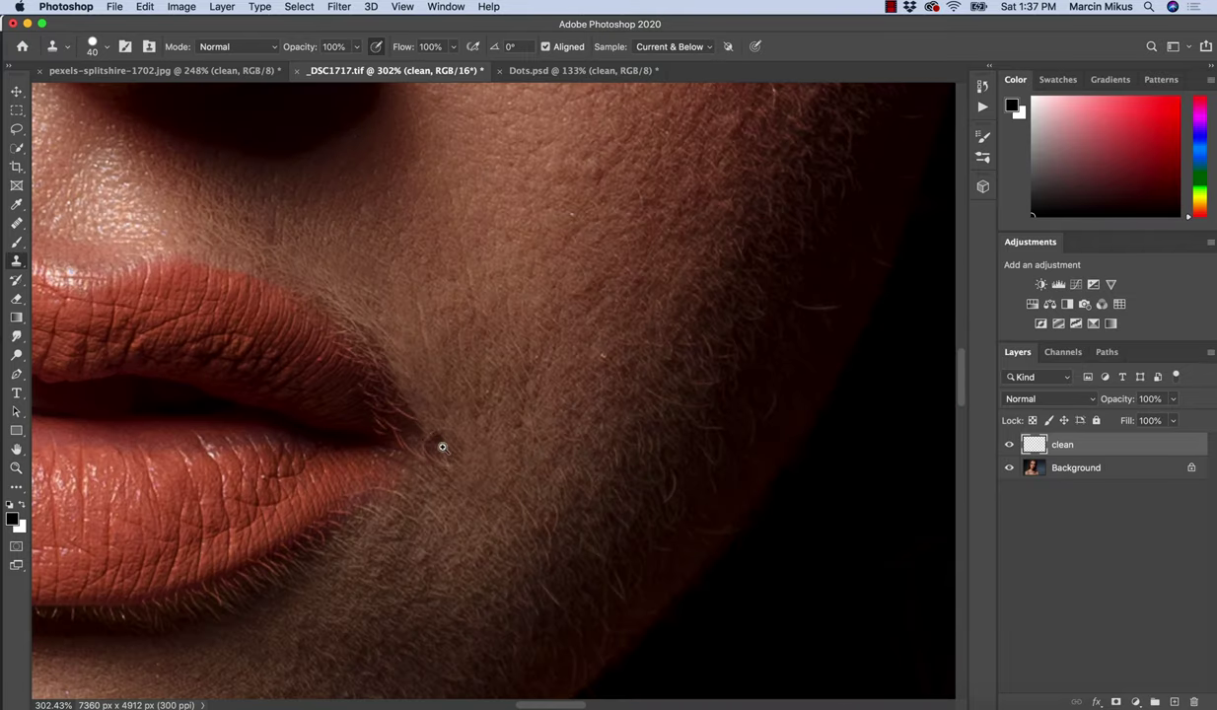
key(z)
drag(443, 440, 388, 383)
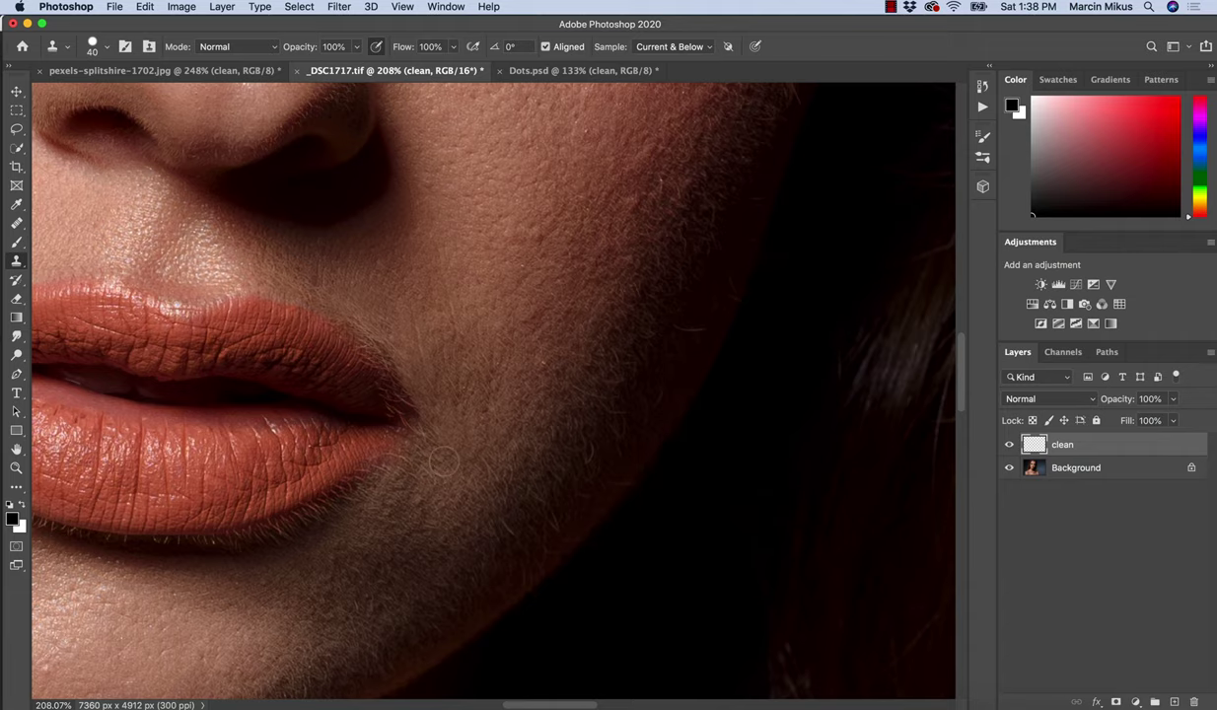
key(z)
drag(429, 380, 472, 413)
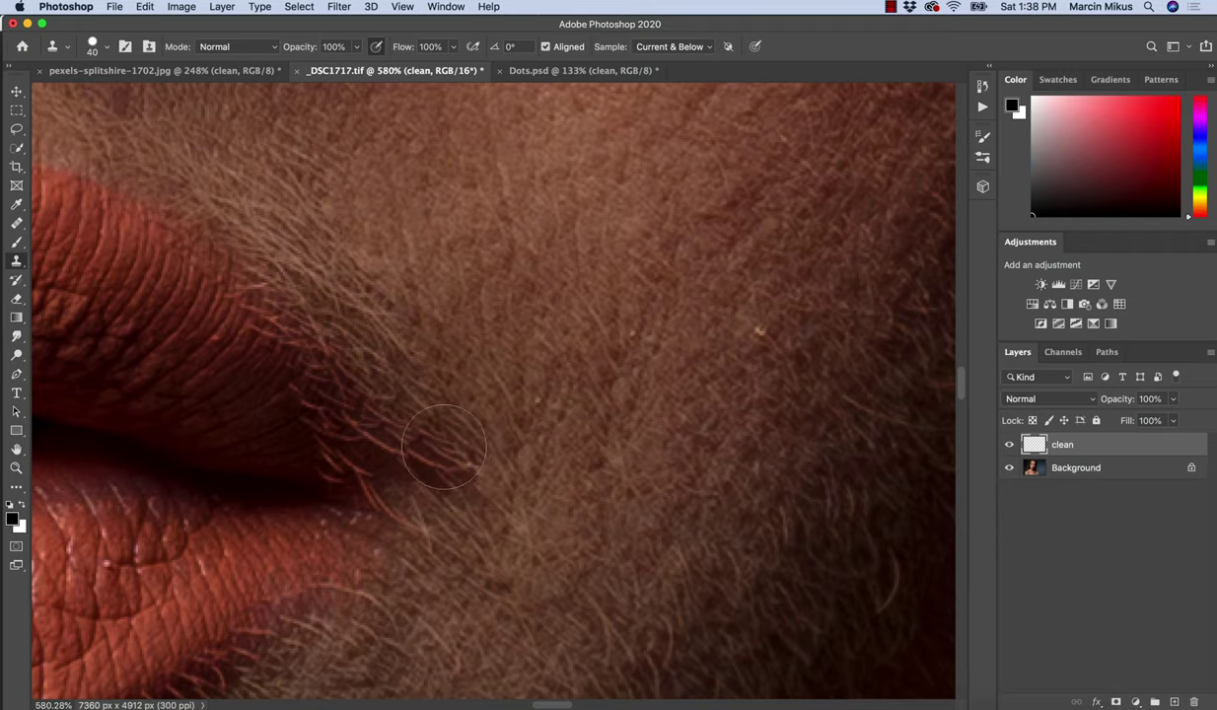
key(z)
drag(487, 394, 434, 385)
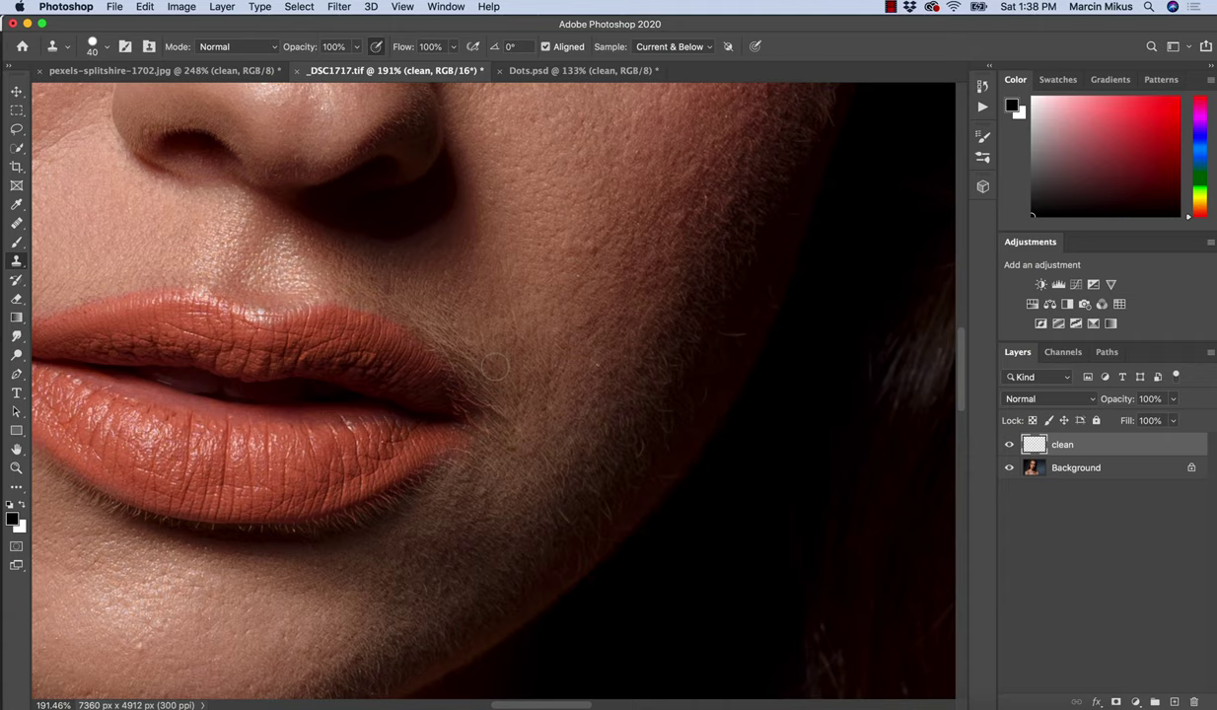
drag(628, 372, 542, 413)
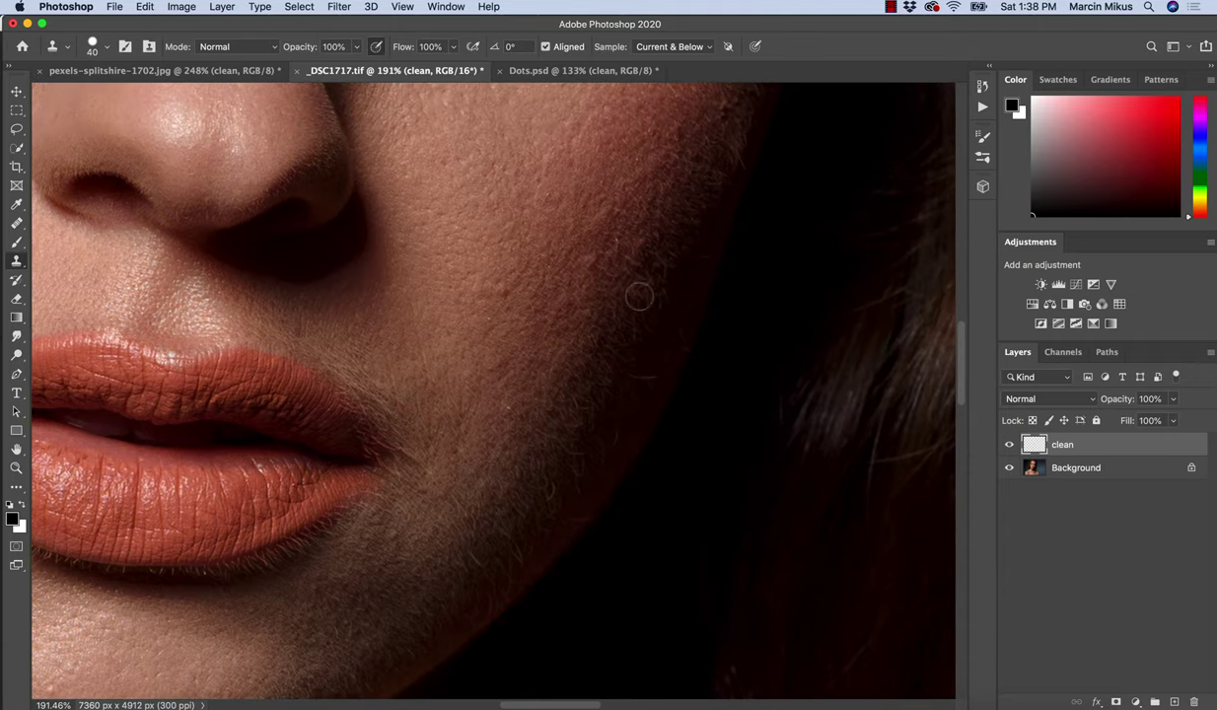
click(16, 262)
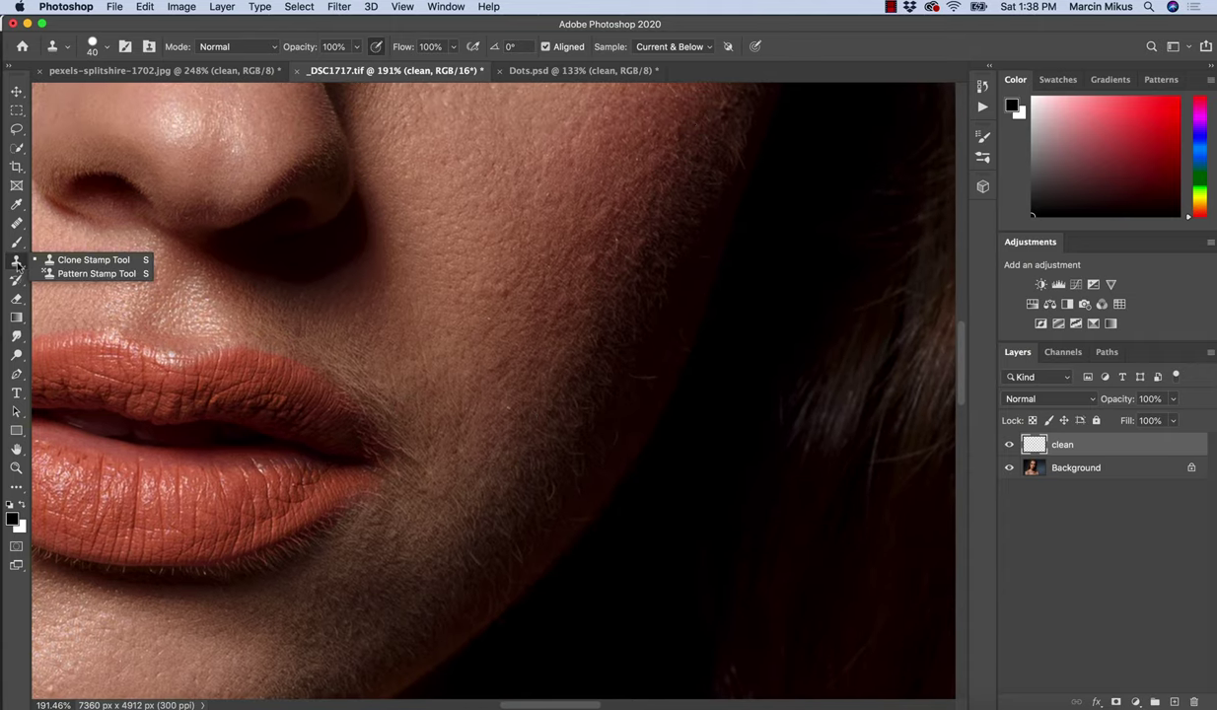
Set the Clone Stamp to 0% hardness and a 175 px brush
click(63, 252)
click(107, 53)
mouse_move(115, 121)
mouse_down()
mouse_move(126, 107)
mouse_move(103, 54)
mouse_up()
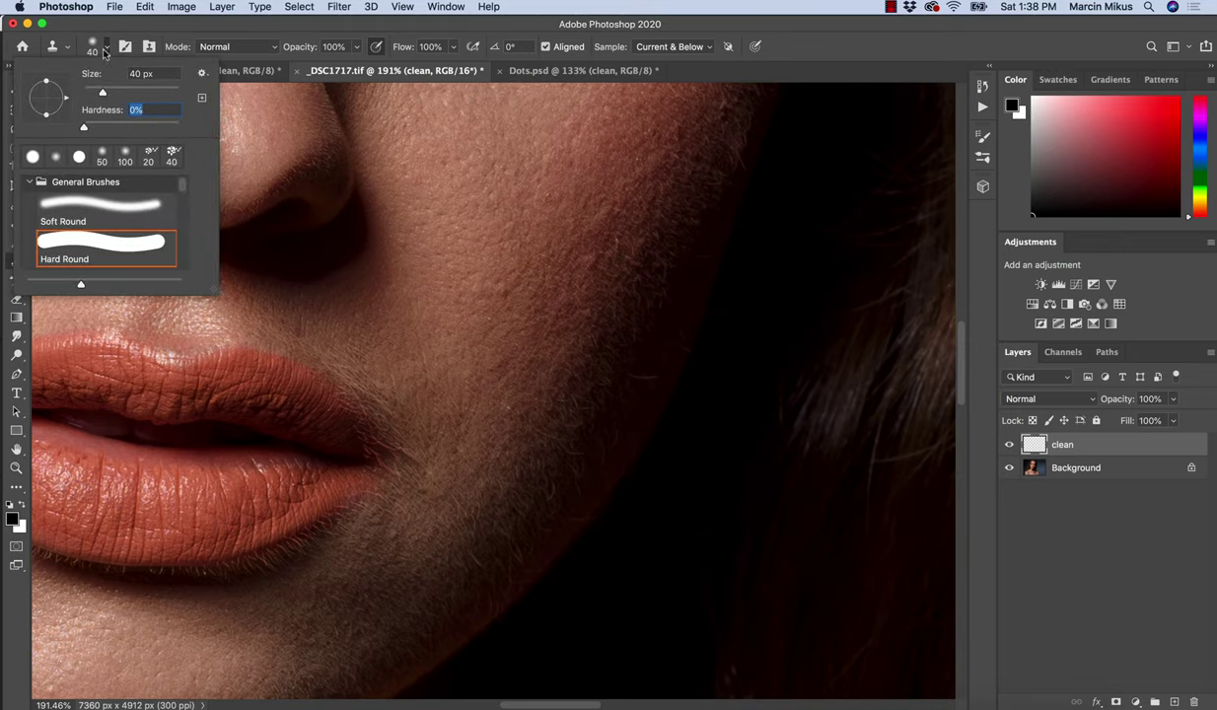
key(Return)
key(bracketright)
key(bracketright)
key(bracketright)
key(bracketright)
key(bracketright)
key(bracketright)
key(bracketright)
key(bracketright)
key(bracketright)
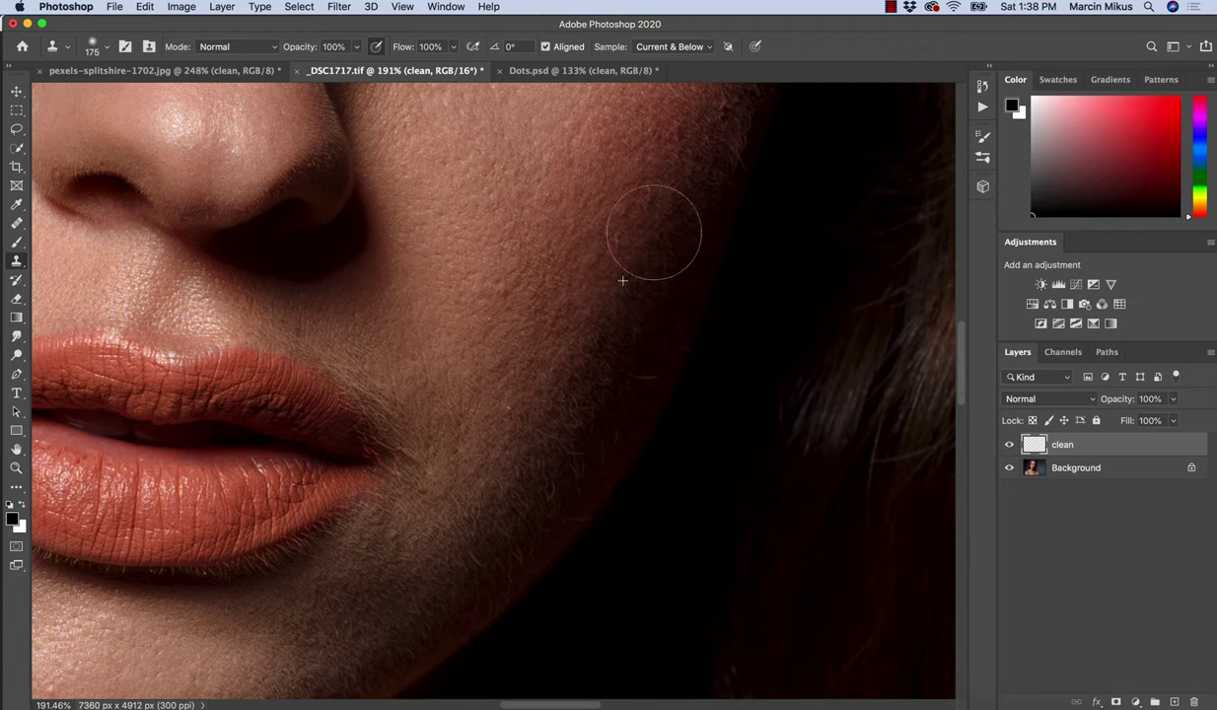
Sample the dark cheek edge, clone the shadow across it, and compare by toggling 'clean'
alt+click(609, 281)
drag(597, 346, 560, 420)
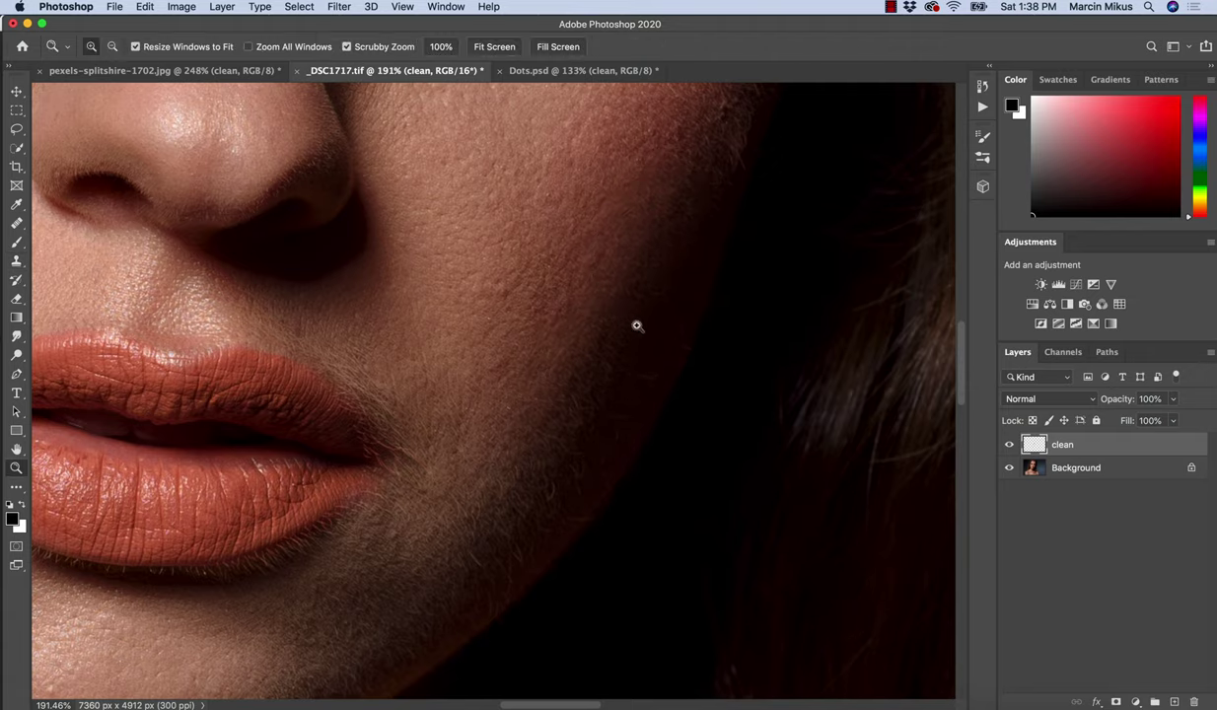
drag(635, 326, 592, 327)
click(1008, 446)
click(1008, 446)
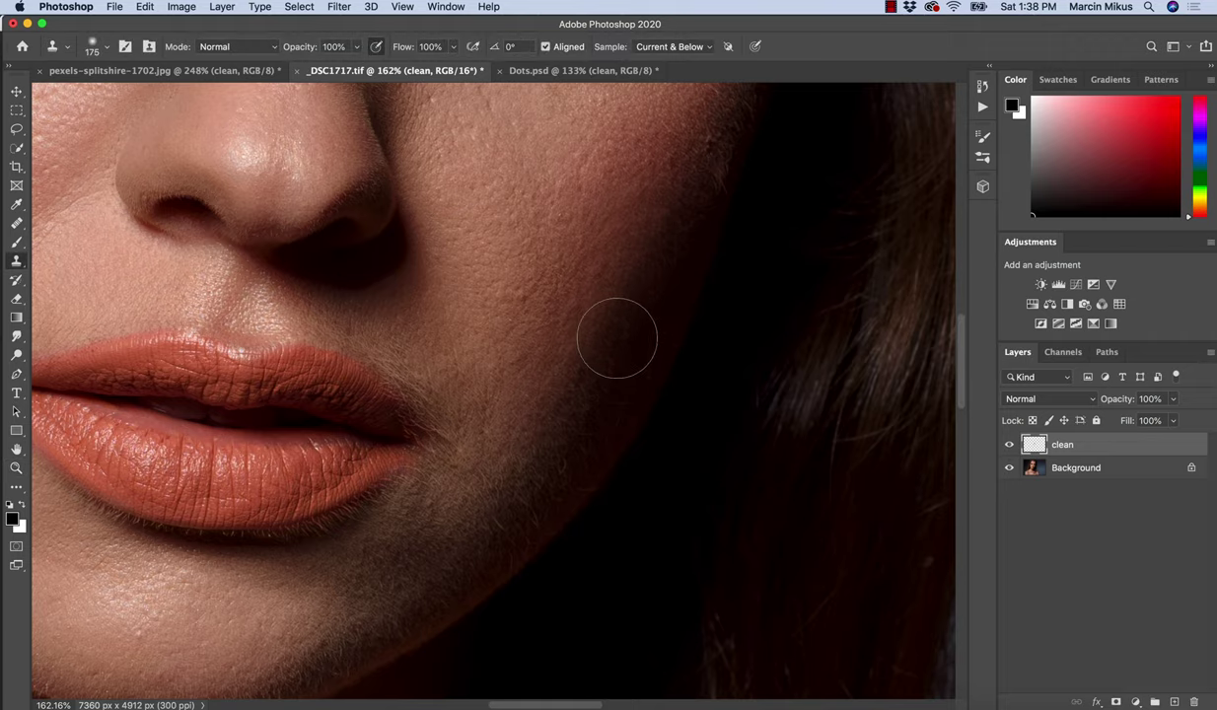
Move the view to the hair edge beside the cheek and shrink the brush
key(space)
drag(655, 238, 558, 343)
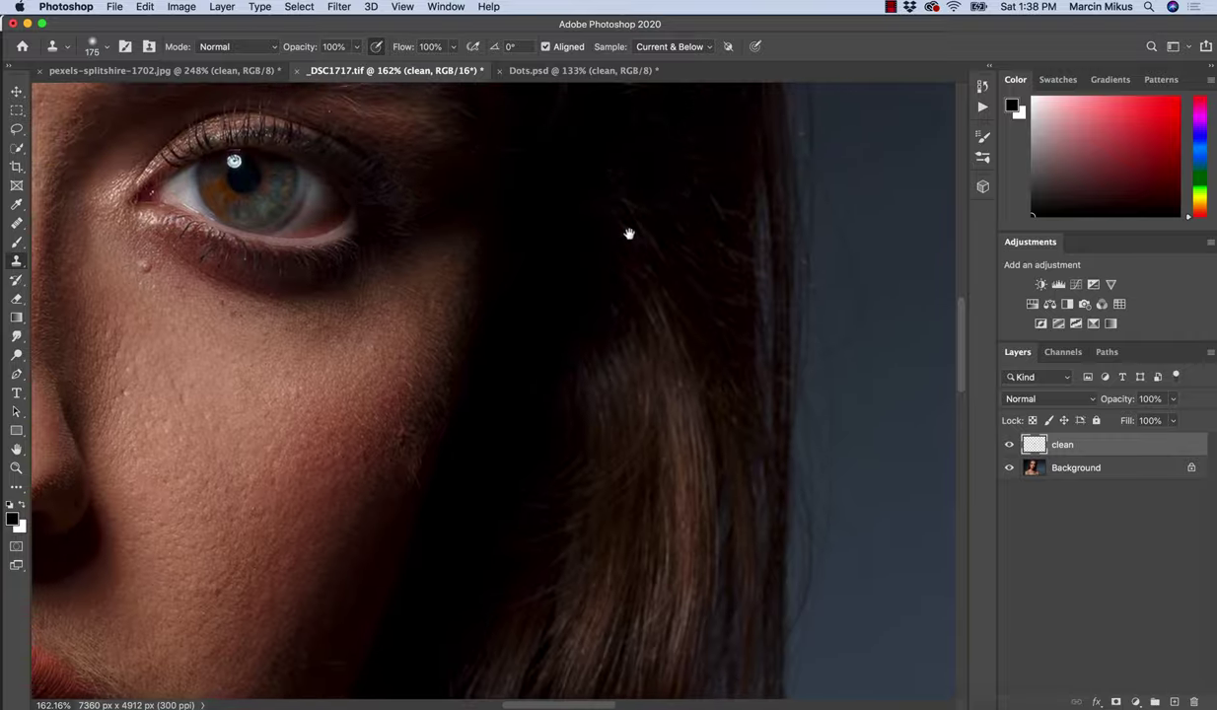
drag(630, 234, 616, 332)
mouse_move(613, 379)
mouse_down()
mouse_move(570, 188)
mouse_move(565, 215)
mouse_up()
key(bracketleft)
key(bracketleft)
key(bracketleft)
key(bracketleft)
key(bracketleft)
key(bracketleft)
key(bracketleft)
key(bracketleft)
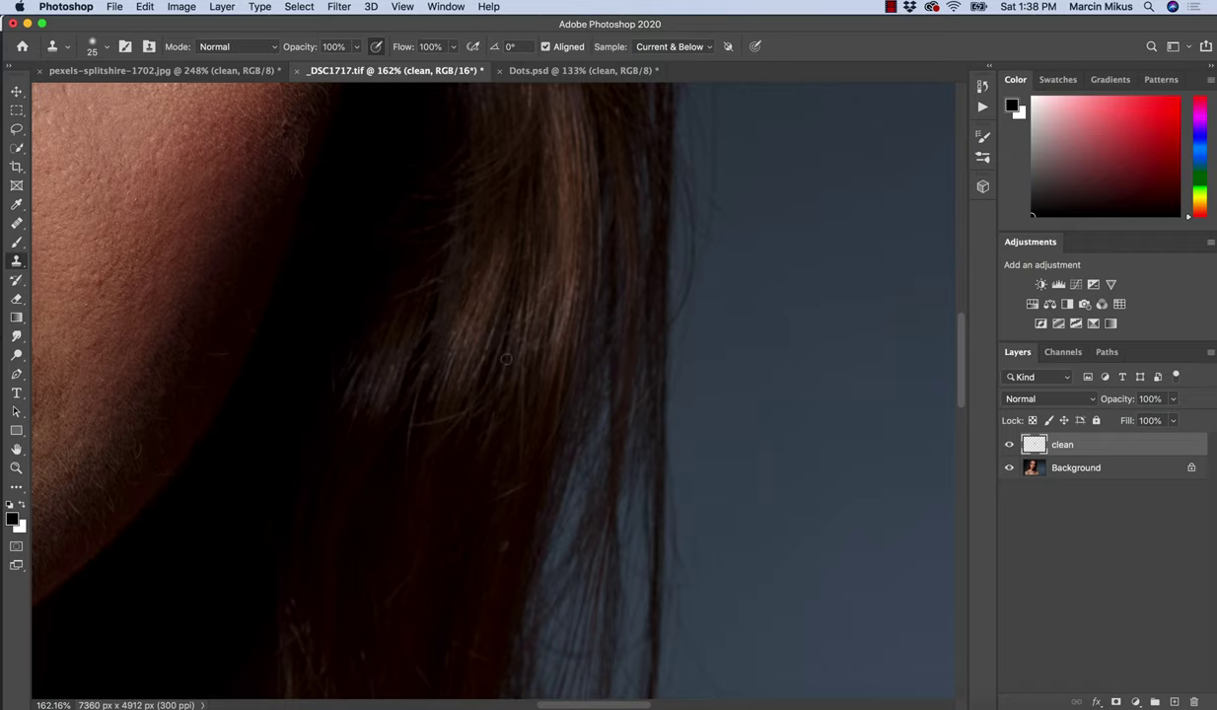
Heal over hair strands with the Healing Brush, sampling from nearby hair twice
key(j)
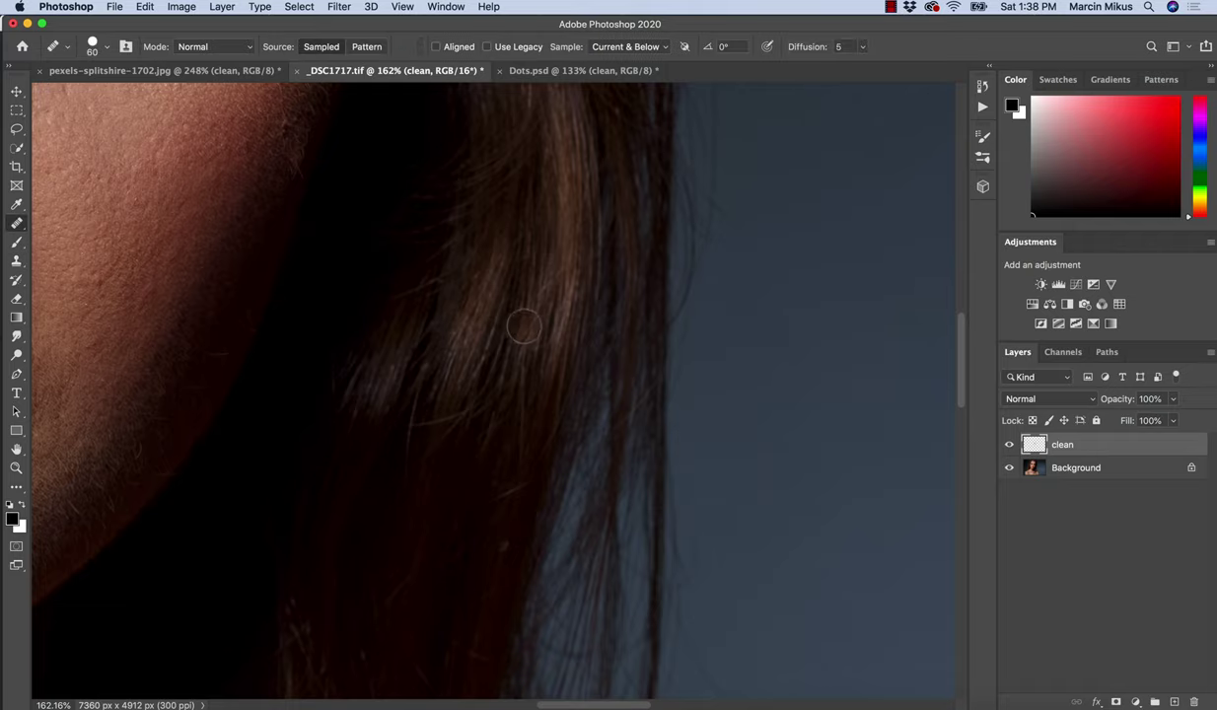
alt+click(551, 252)
mouse_move(547, 291)
mouse_down()
mouse_move(558, 240)
mouse_move(568, 251)
mouse_move(540, 272)
mouse_up()
drag(533, 363, 537, 410)
alt+click(516, 301)
mouse_move(520, 324)
mouse_down()
mouse_move(516, 435)
mouse_move(529, 356)
mouse_move(646, 378)
mouse_up()
Compare the result by toggling the clean layer, then sample hair with the Clone Stamp
key(z)
click(1010, 445)
click(1011, 445)
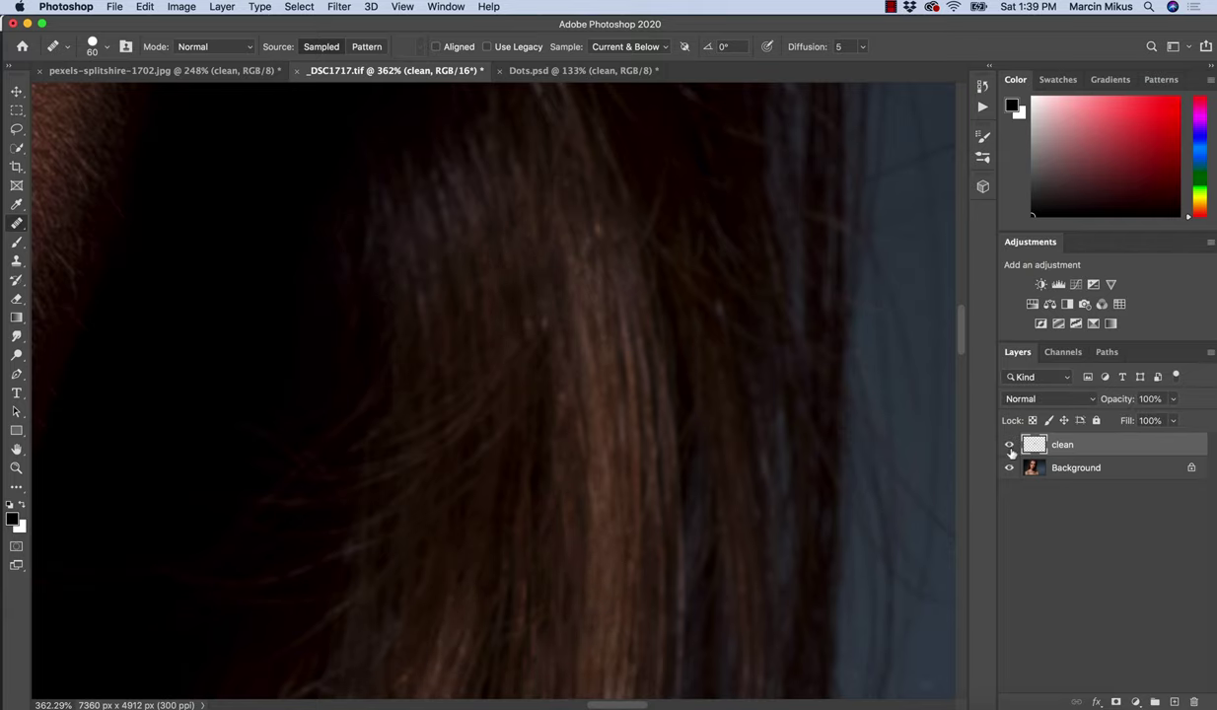
key(s)
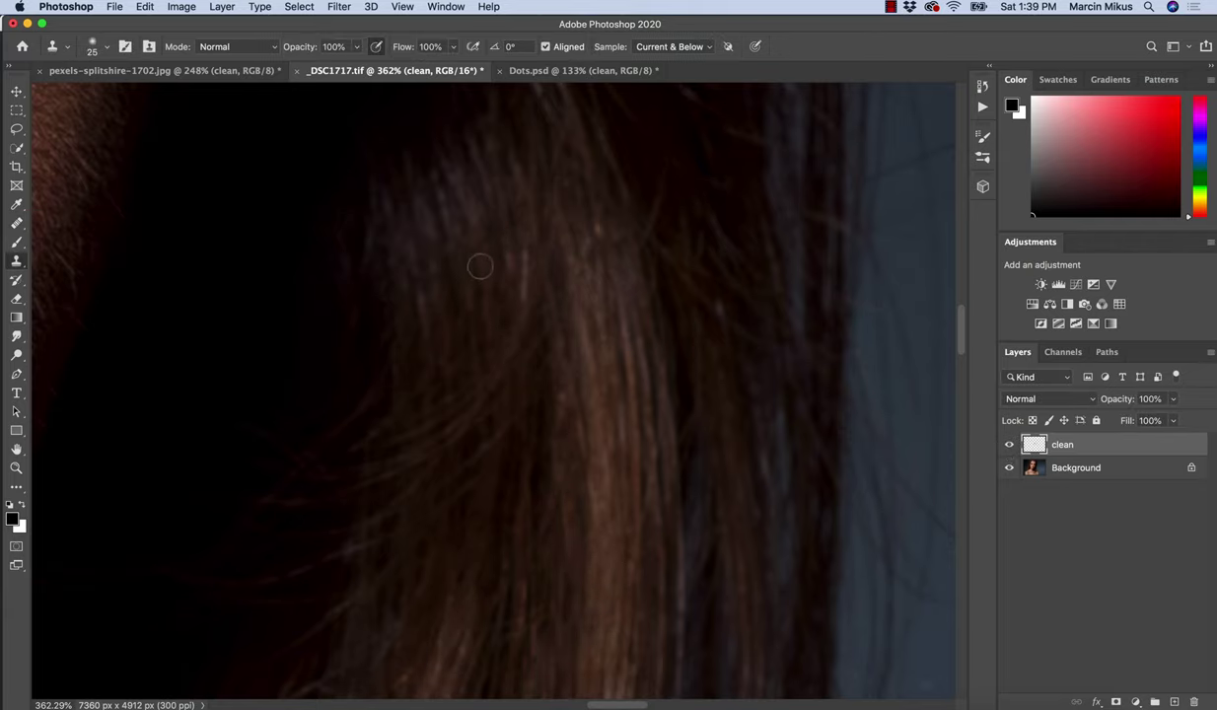
alt+click(488, 297)
Zoom out until the whole portrait fits the window, then reselect the Clone Stamp
key(z)
mouse_move(562, 392)
mouse_down()
mouse_move(508, 415)
mouse_move(505, 447)
mouse_move(493, 446)
mouse_up()
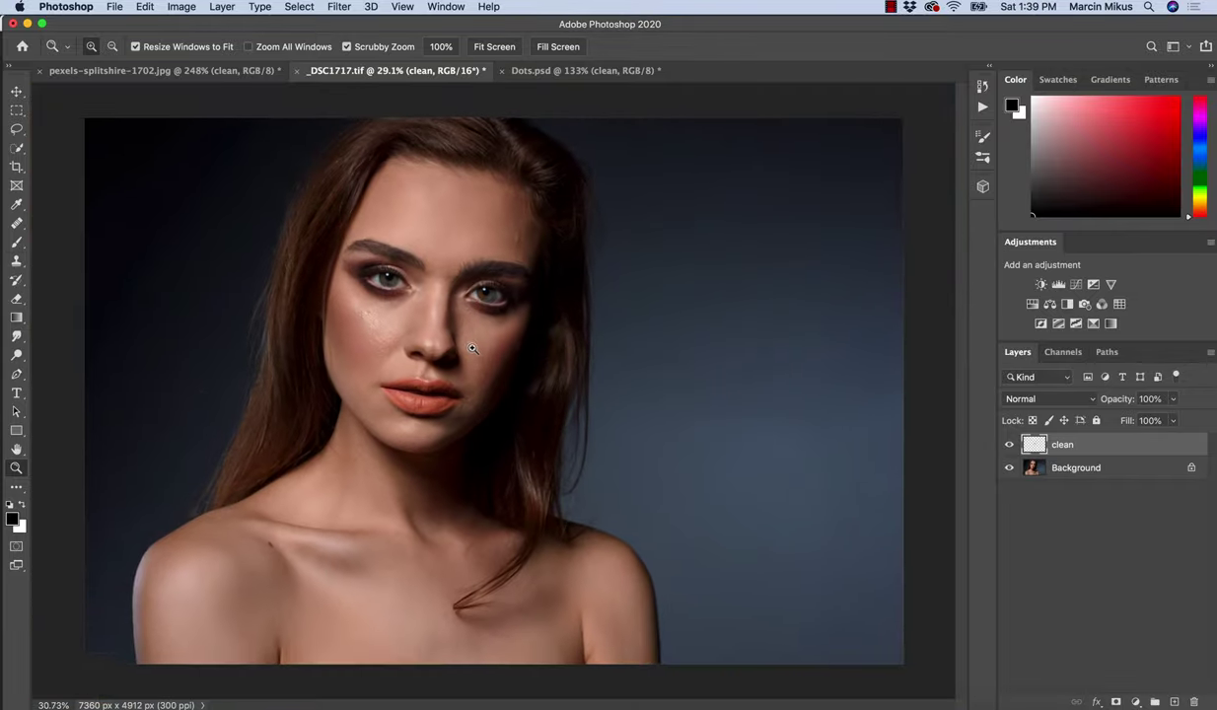
drag(444, 338, 320, 462)
key(s)
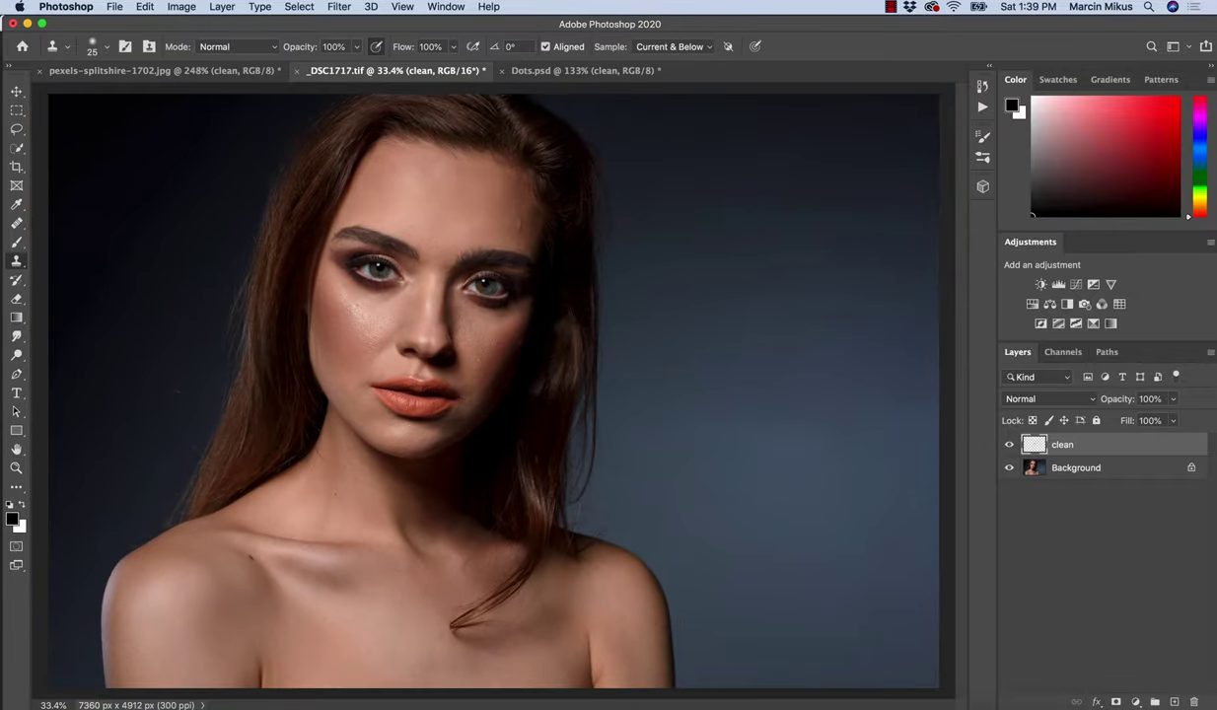